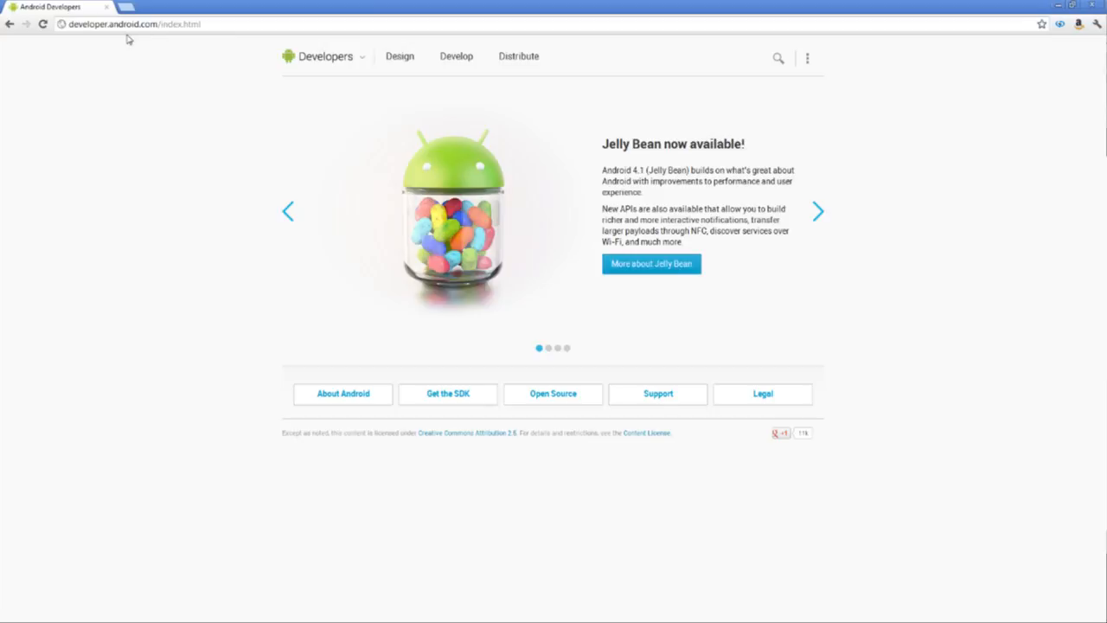
Review the SDK download and installation guides in the Android developer tools documentation, including the platform packages and Eclipse plugin pages
mouse_move(362, 59)
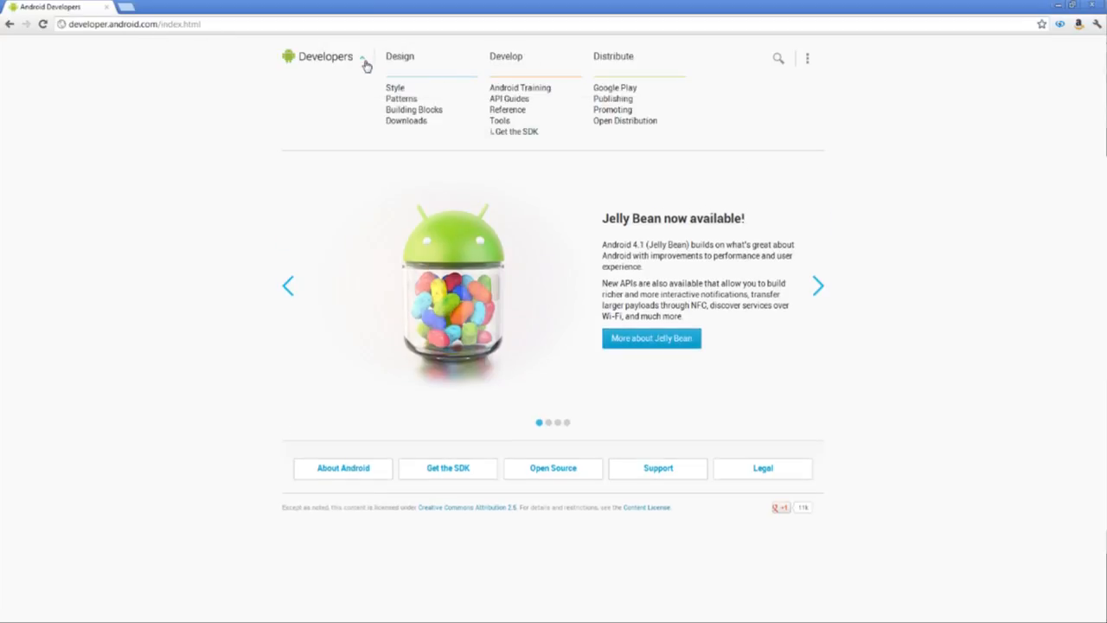
left_click(504, 126)
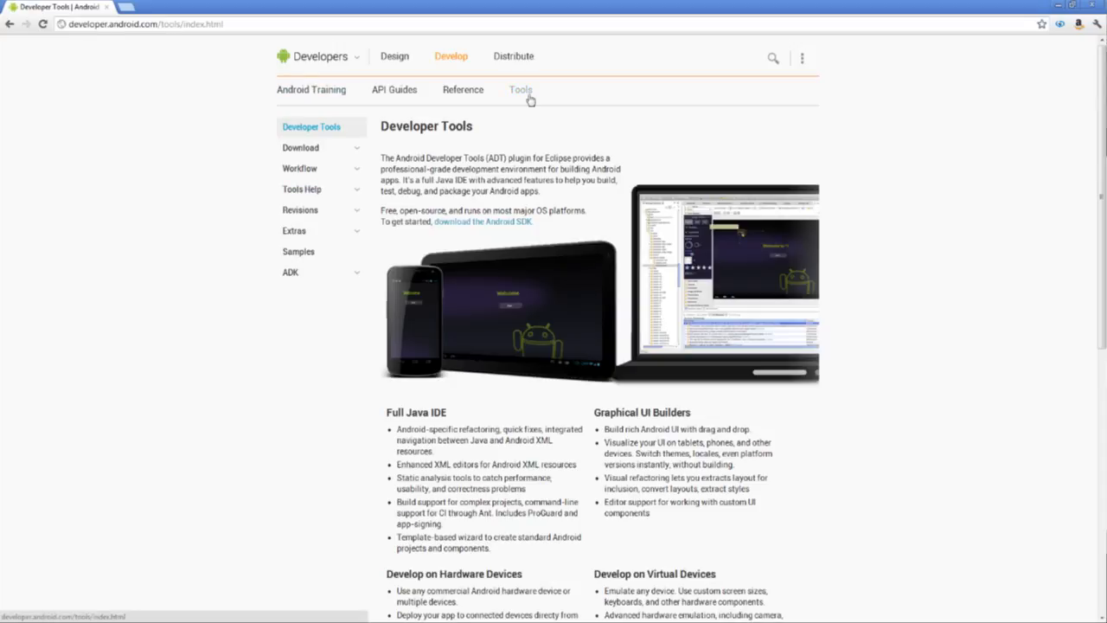
left_click(314, 153)
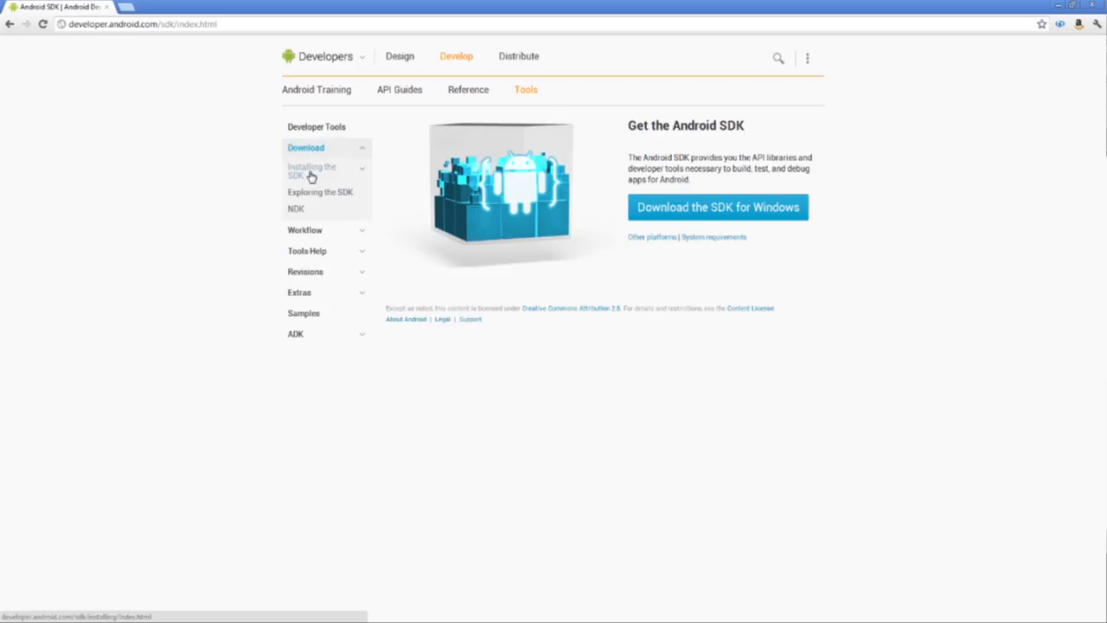
left_click(316, 175)
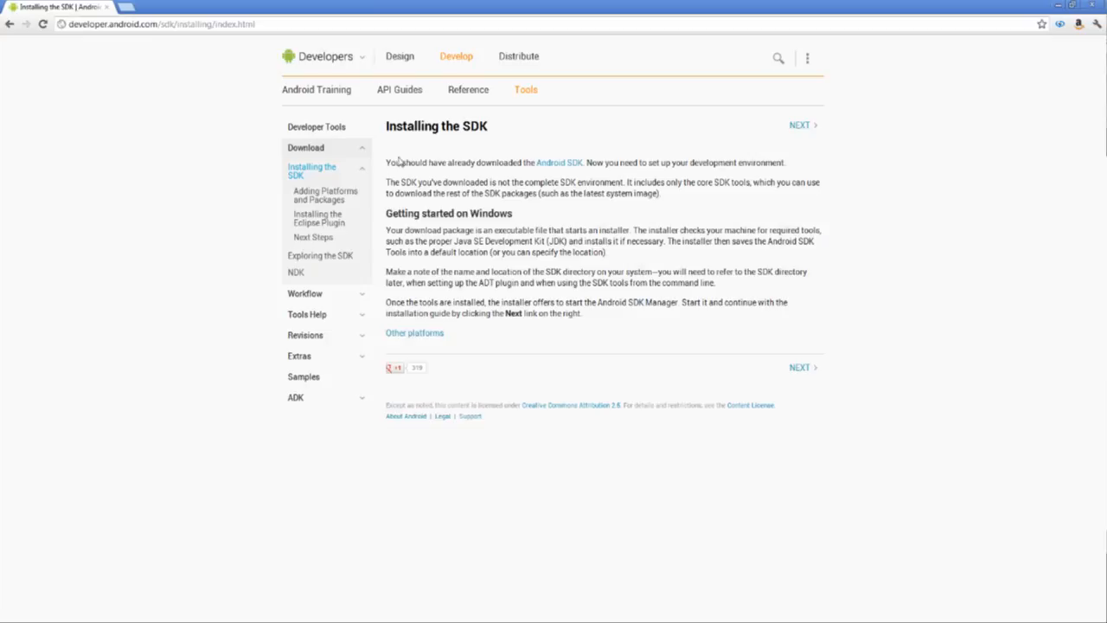
left_click(332, 202)
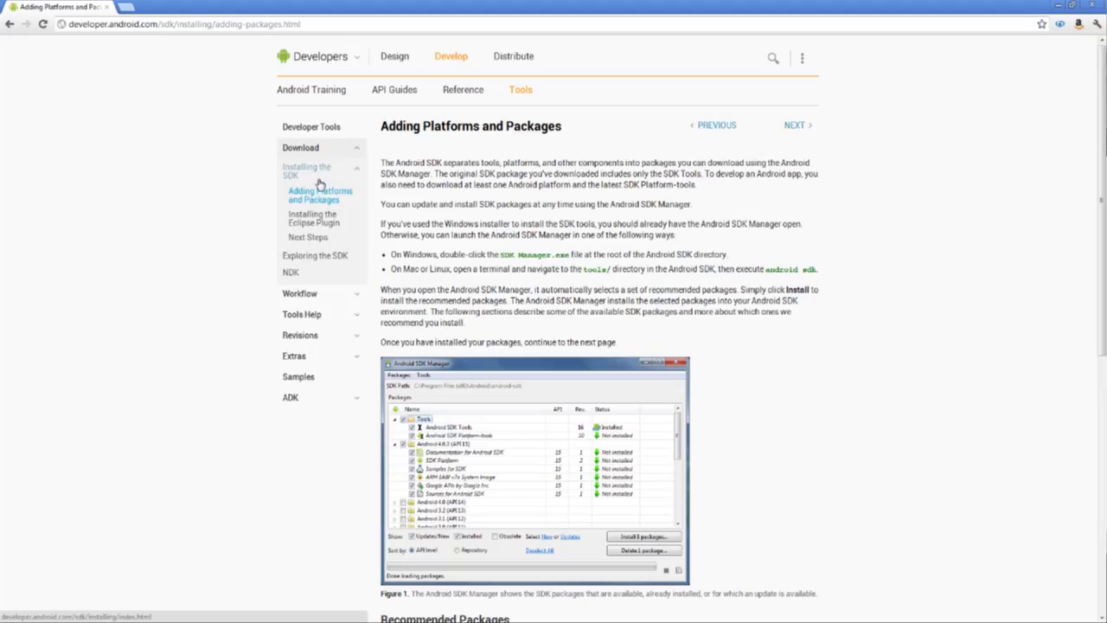
left_click(322, 218)
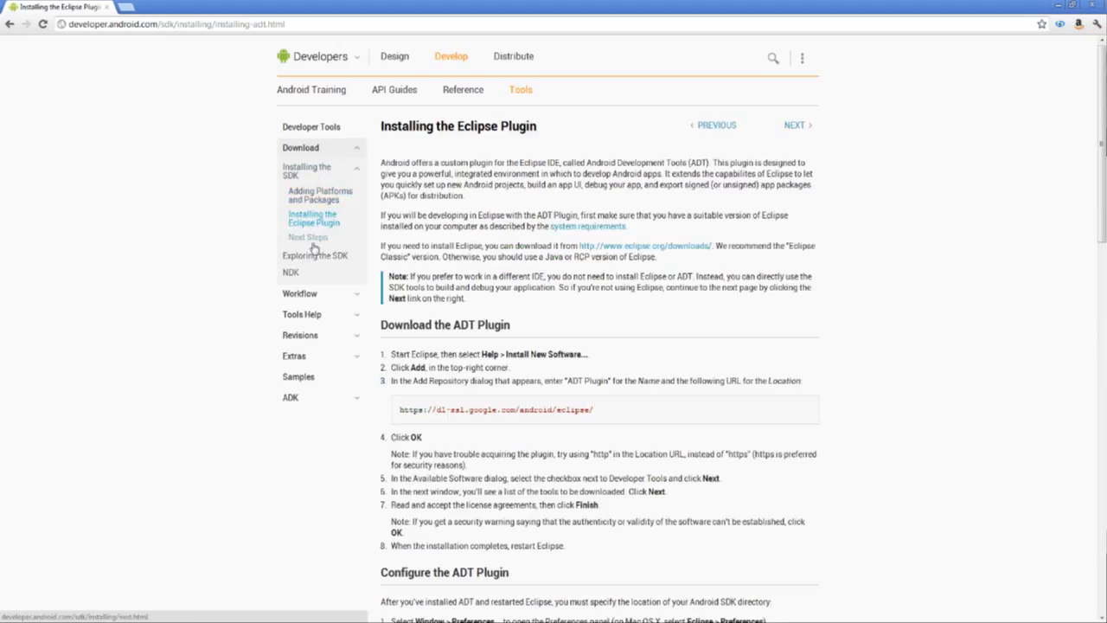
left_click(313, 242)
left_click(315, 197)
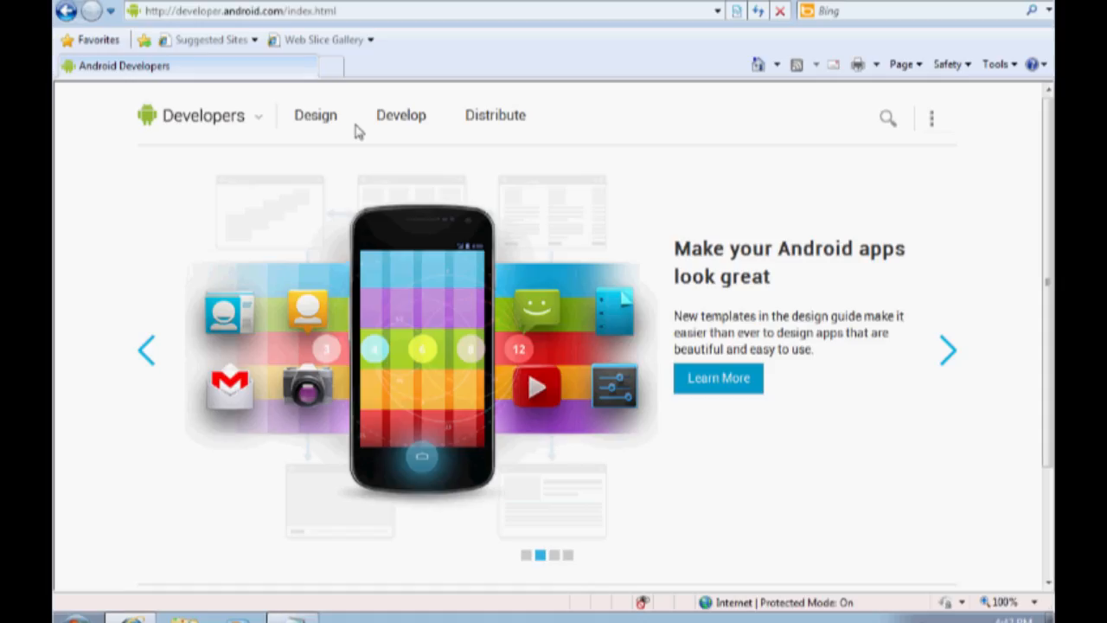
Download the Android SDK for Windows from the Android developer site and save the installer_r20-windows.exe file
left_click(257, 122)
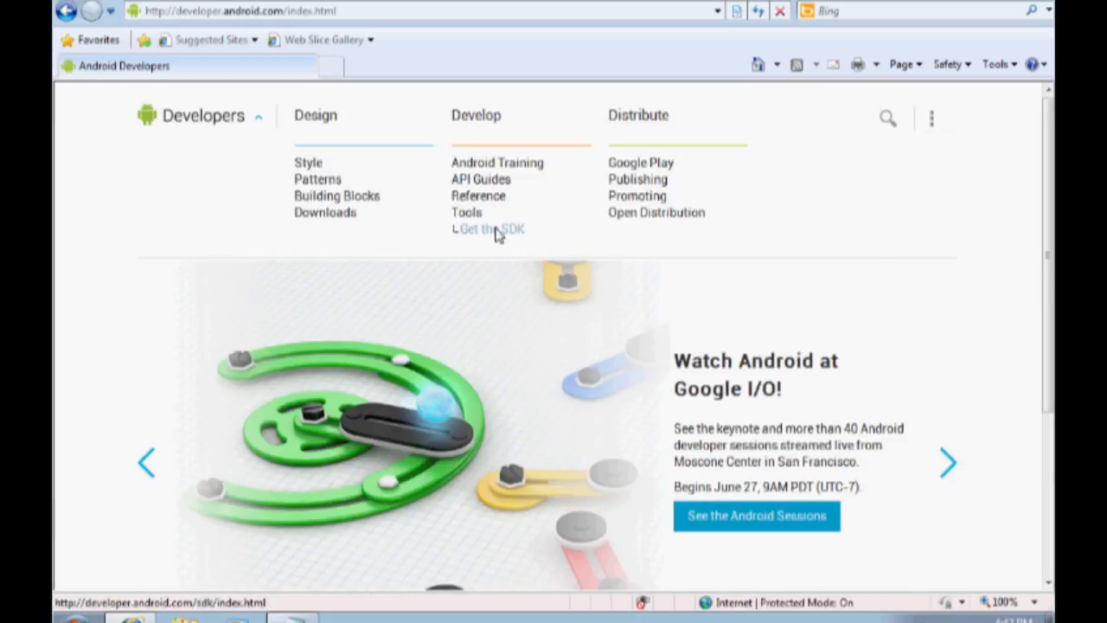
left_click(497, 232)
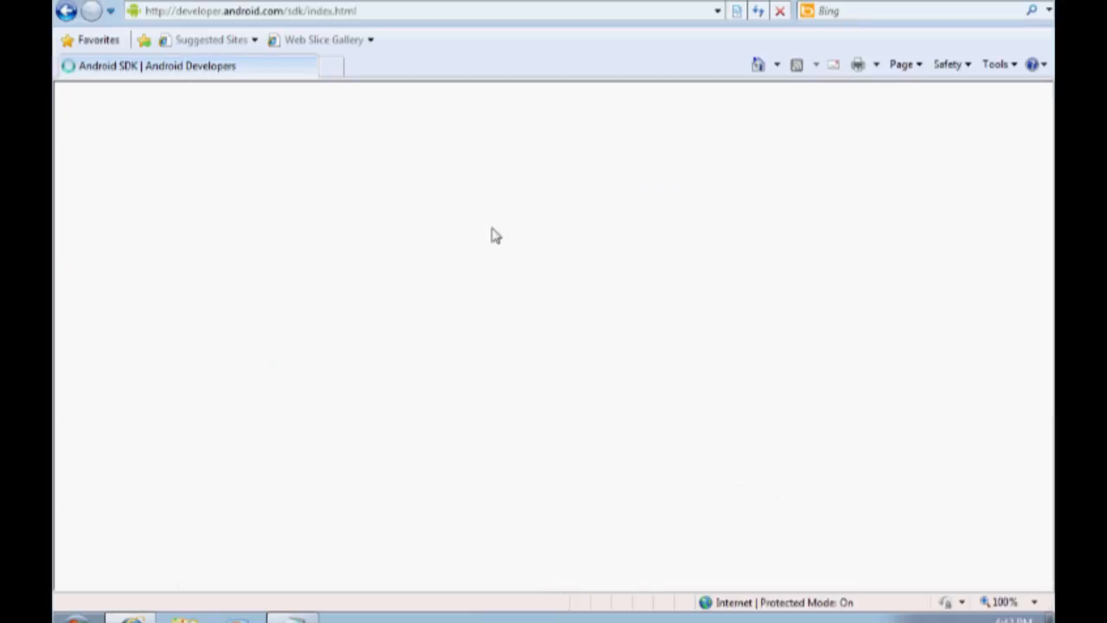
left_click(760, 353)
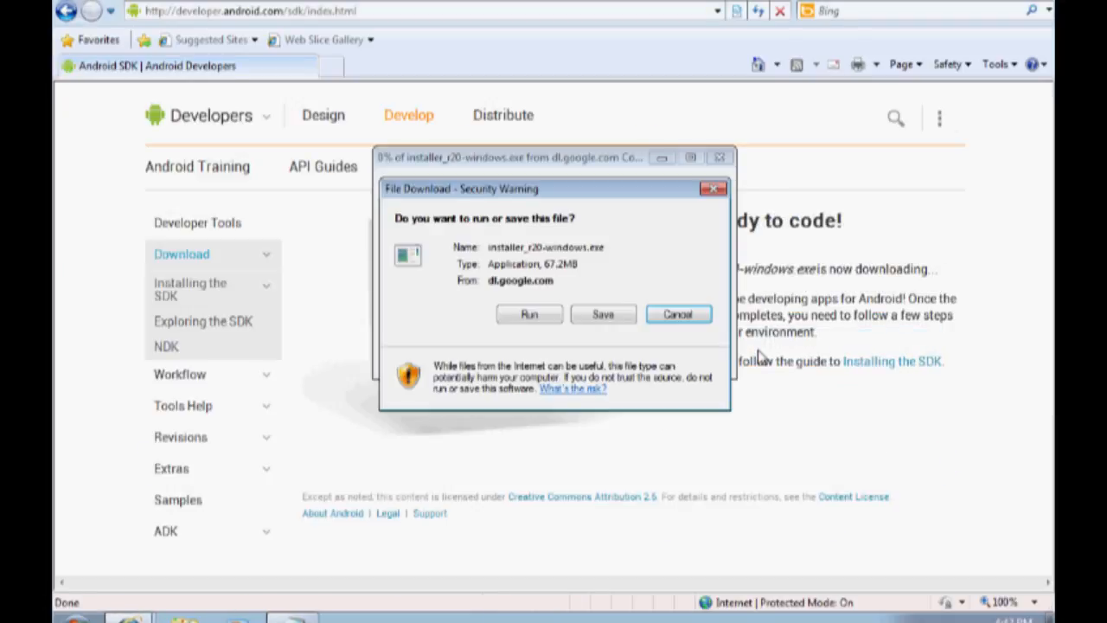
left_click(603, 315)
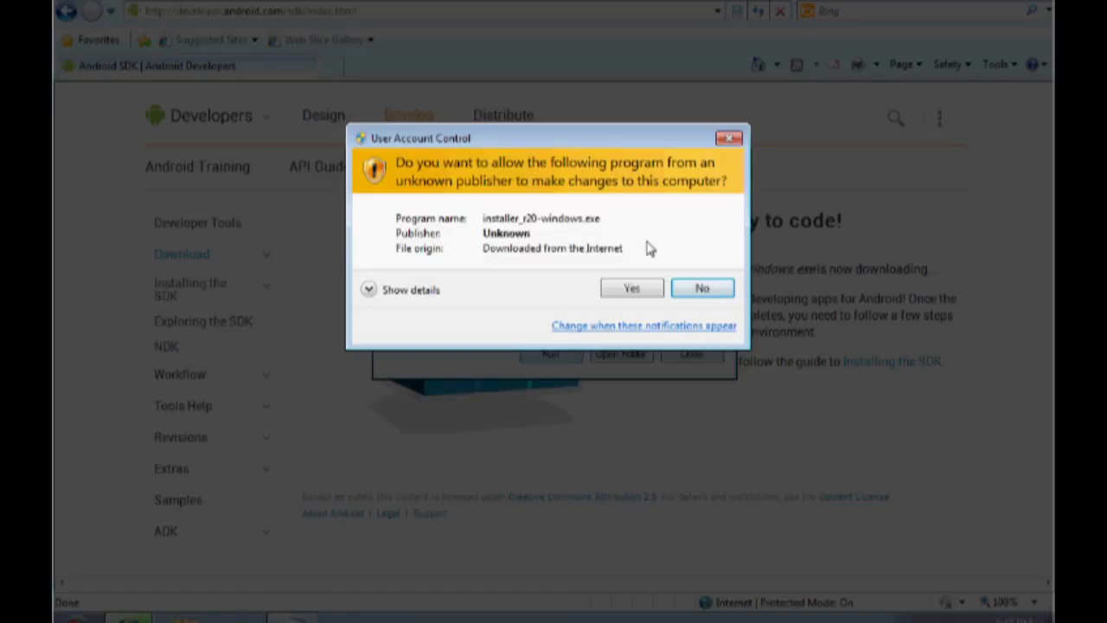
Allow the Android SDK Tools installer to run, advance to its Java SE Development Kit check and open the Oracle Java site
left_click(632, 289)
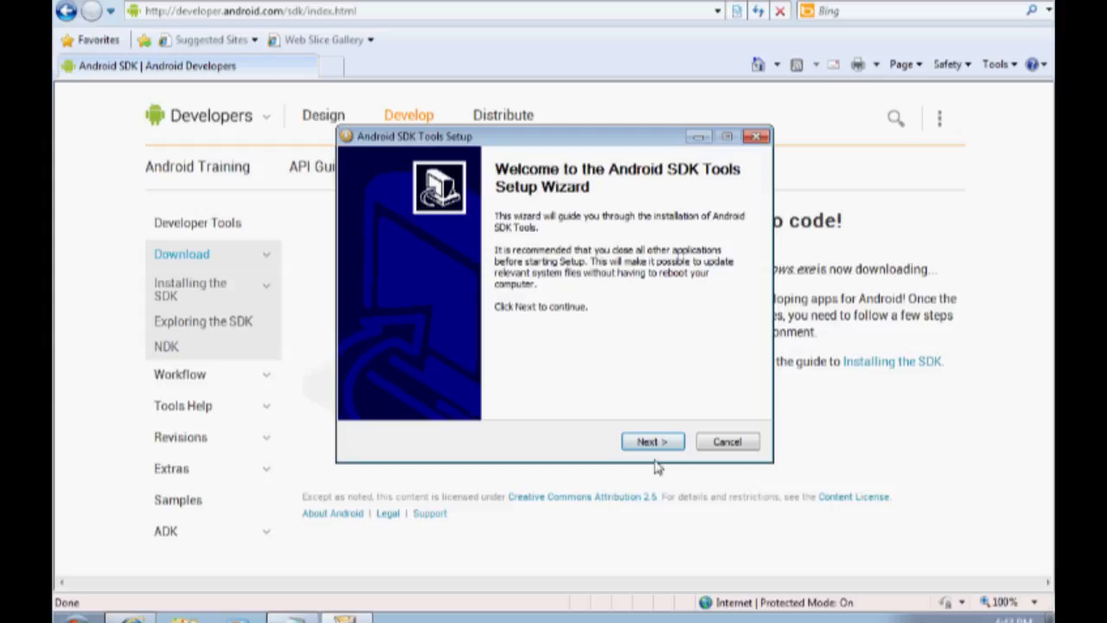
left_click(650, 442)
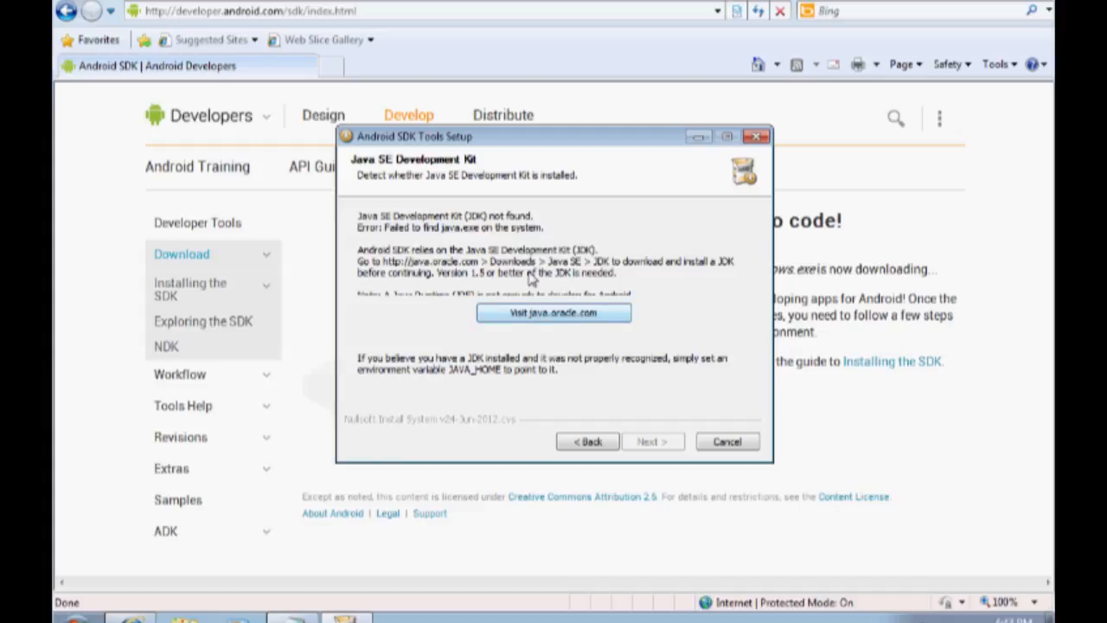
left_click(538, 313)
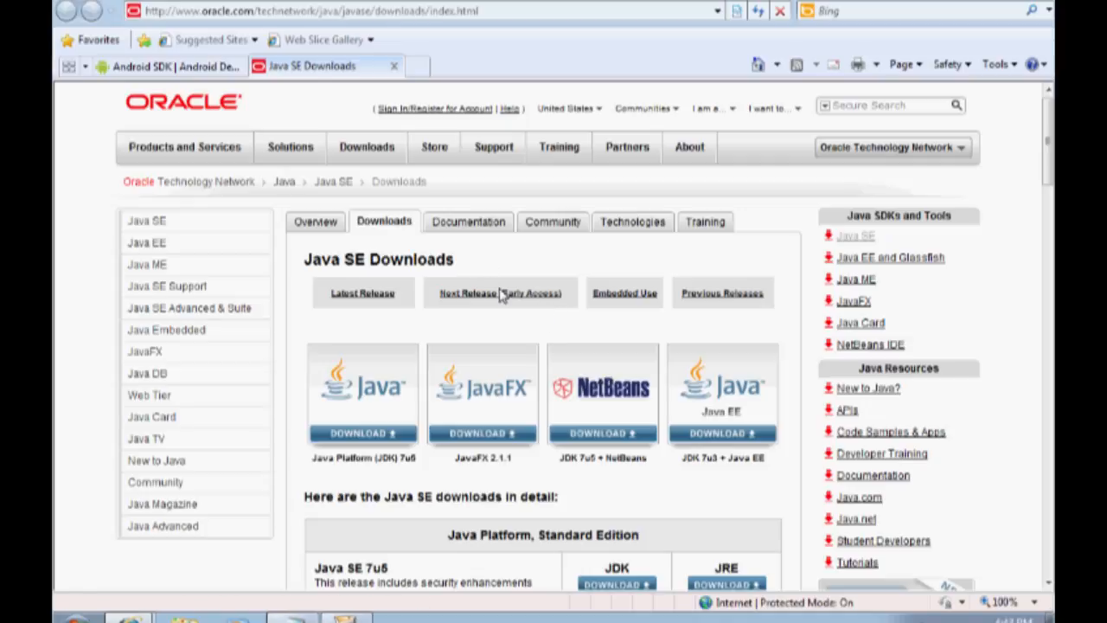
Open the Java Platform (JDK) 7u5 downloads, accept the license agreement and save the Windows x86 installer jdk-7u5-windows-i586.exe
left_click_drag(418, 466, 362, 412)
left_click(362, 412)
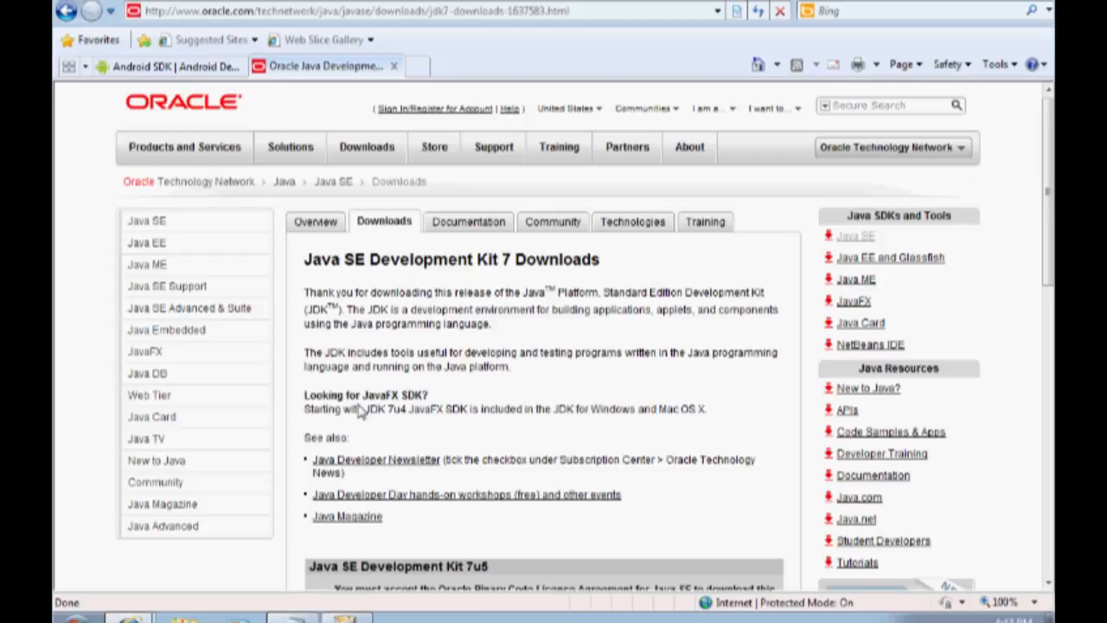
scroll(362, 412, "down", 3)
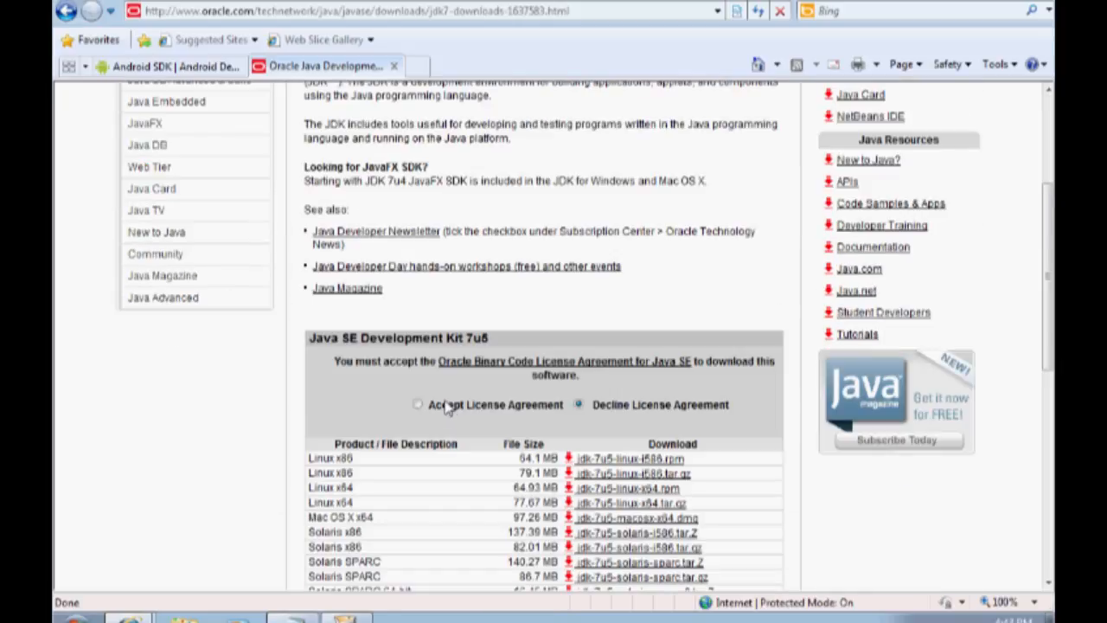
left_click(419, 406)
scroll(415, 398, "down", 3)
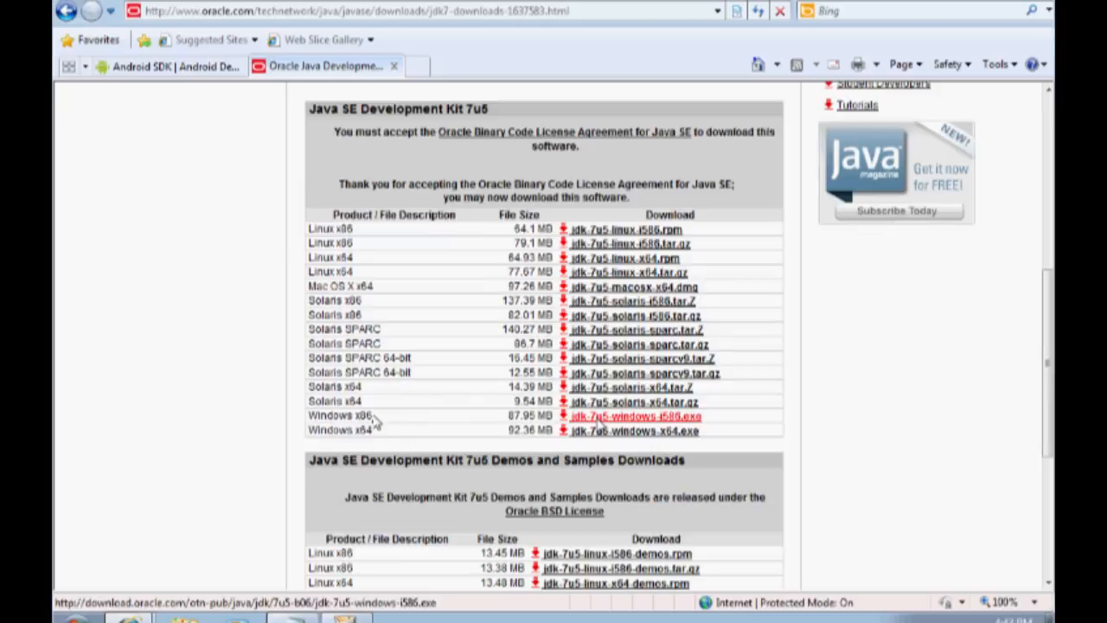
left_click(599, 419)
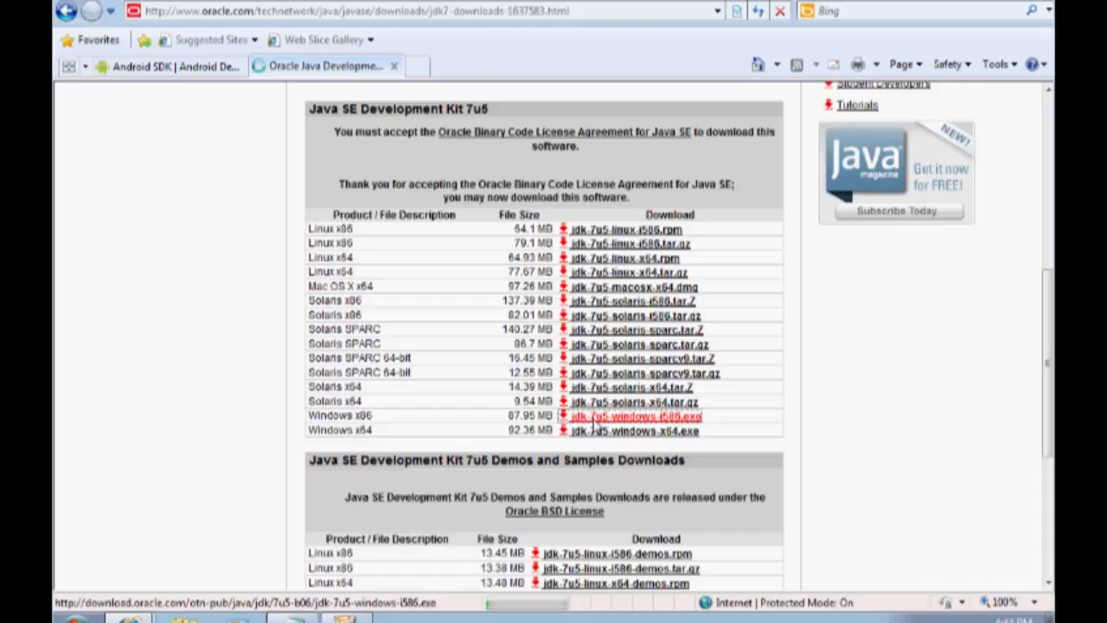
left_click(619, 317)
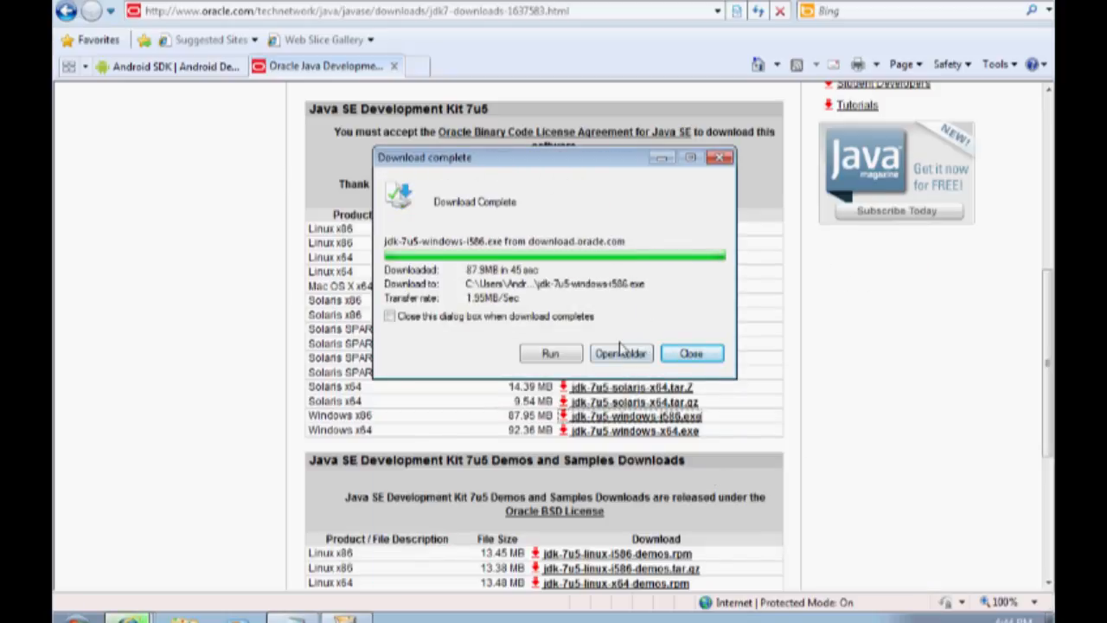
Run the downloaded JDK installer and install the JDK and JRE with the default features and destination folders
left_click(562, 360)
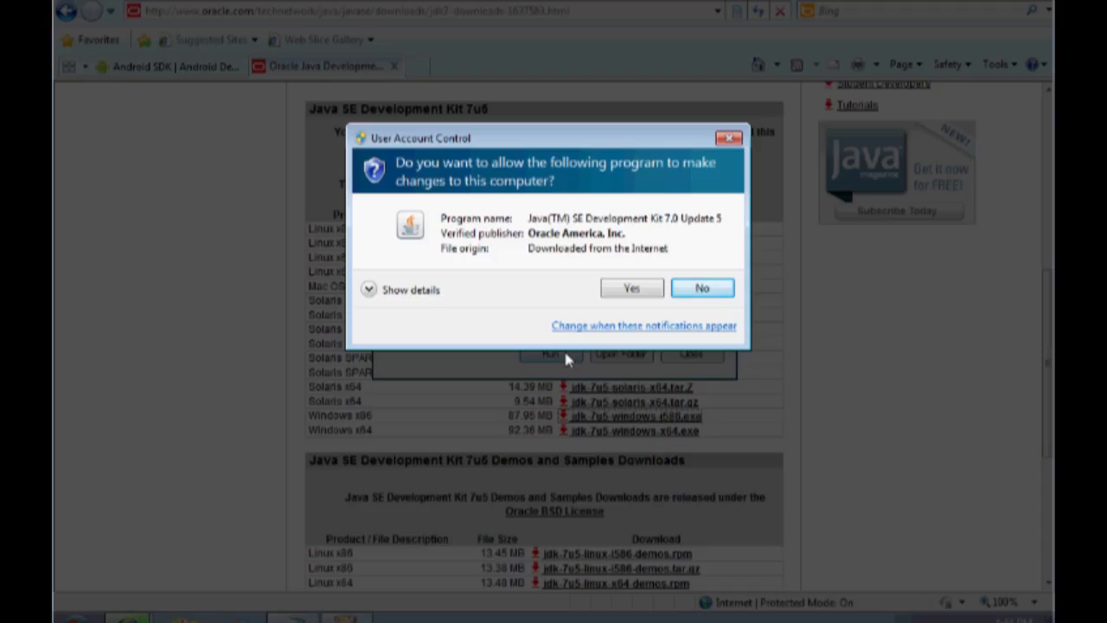
left_click(612, 294)
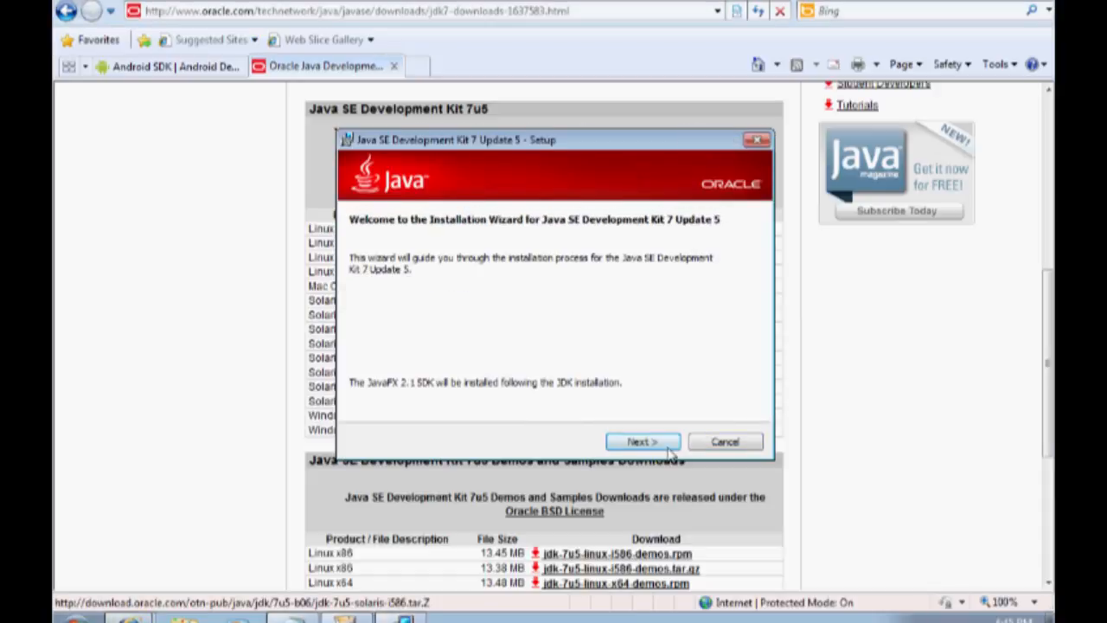
left_click(670, 443)
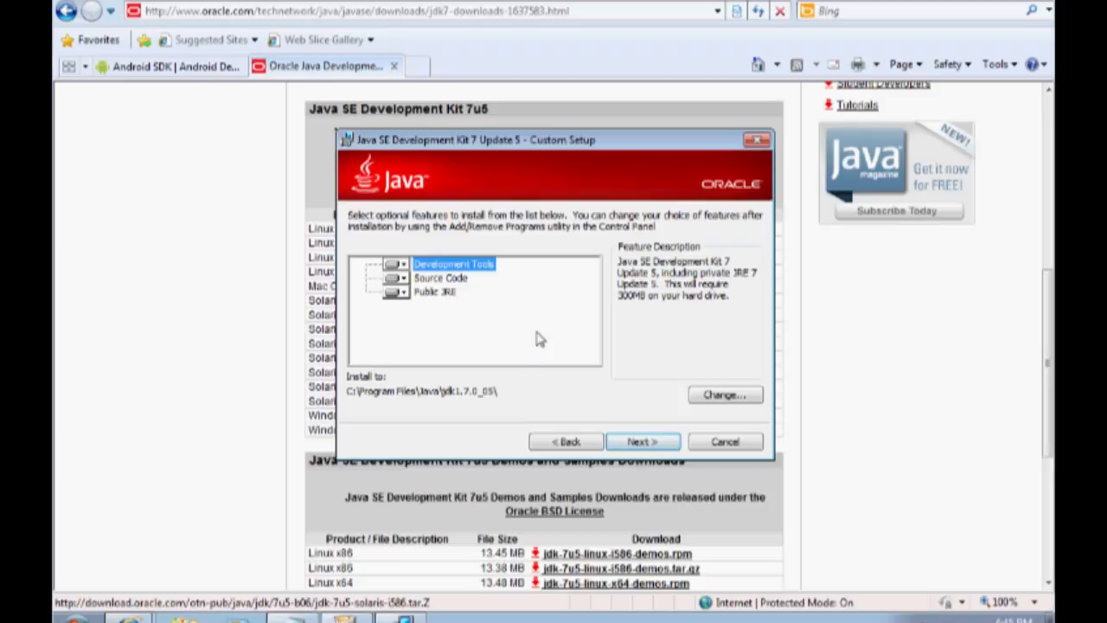
left_click(657, 443)
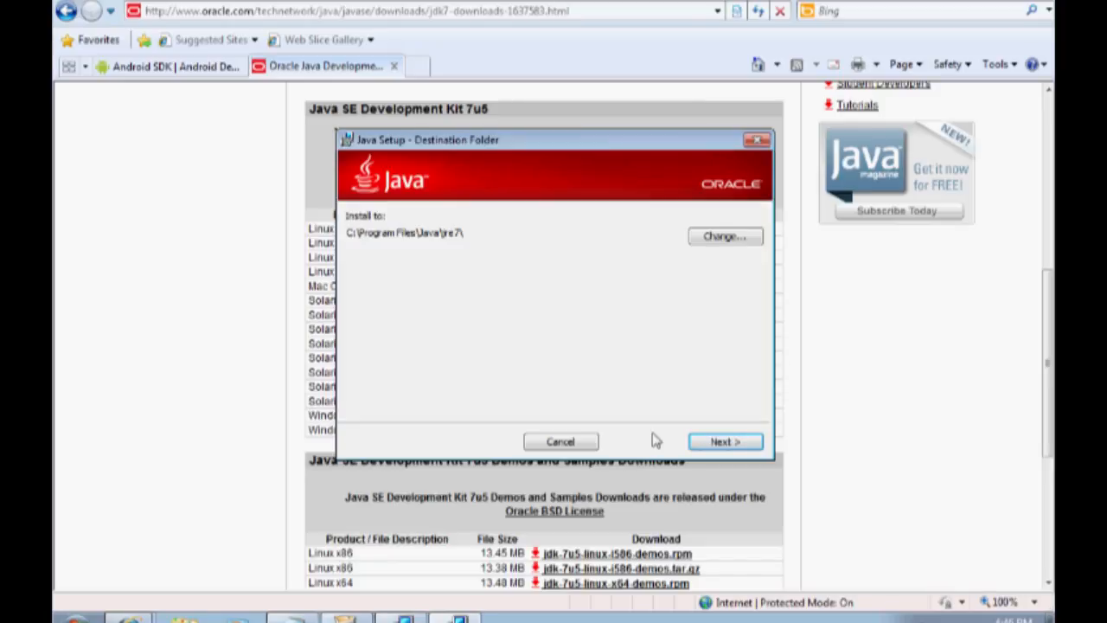
left_click(741, 443)
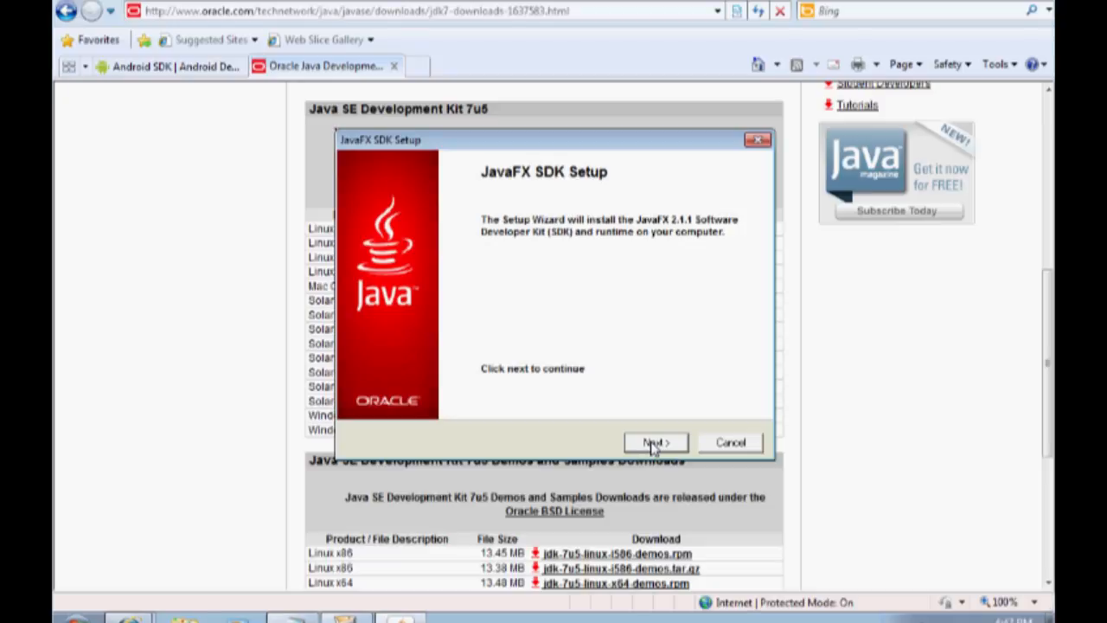
Install the JavaFX 2.1.1 SDK into its default folder
left_click(653, 443)
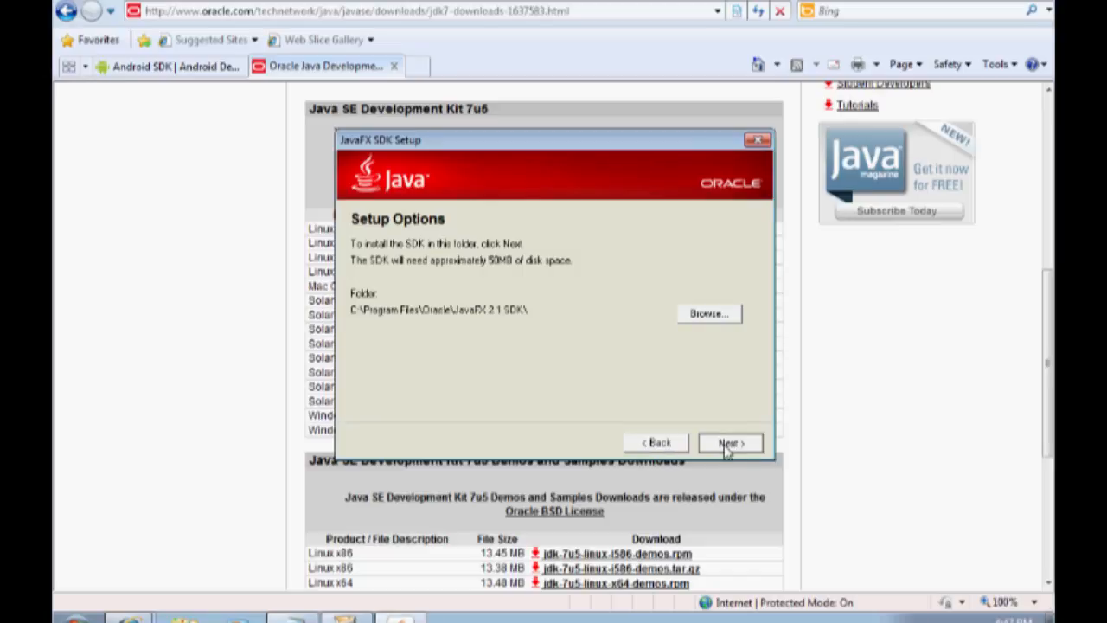
left_click(727, 443)
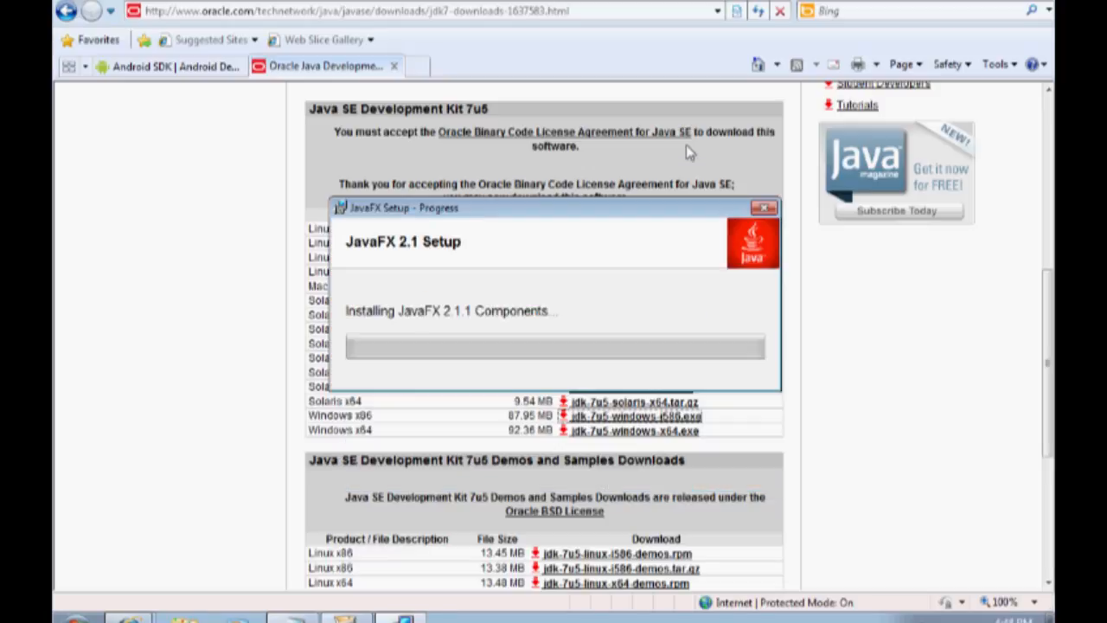
left_click(737, 445)
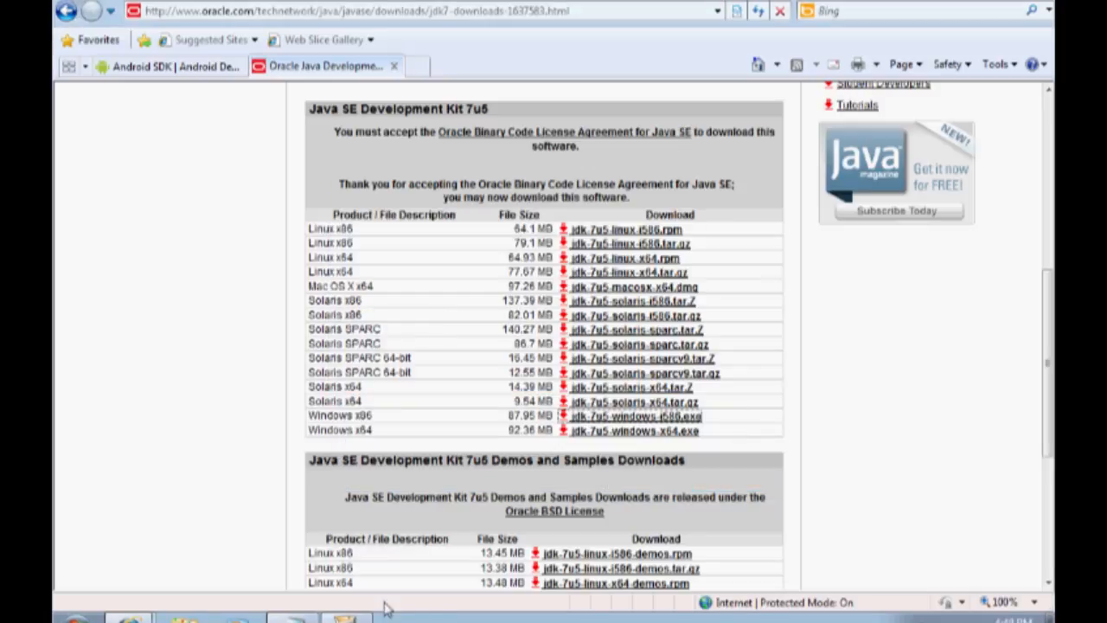
Skip the JDK registration and close the browser to return to the Android SDK Tools setup
left_click(571, 417)
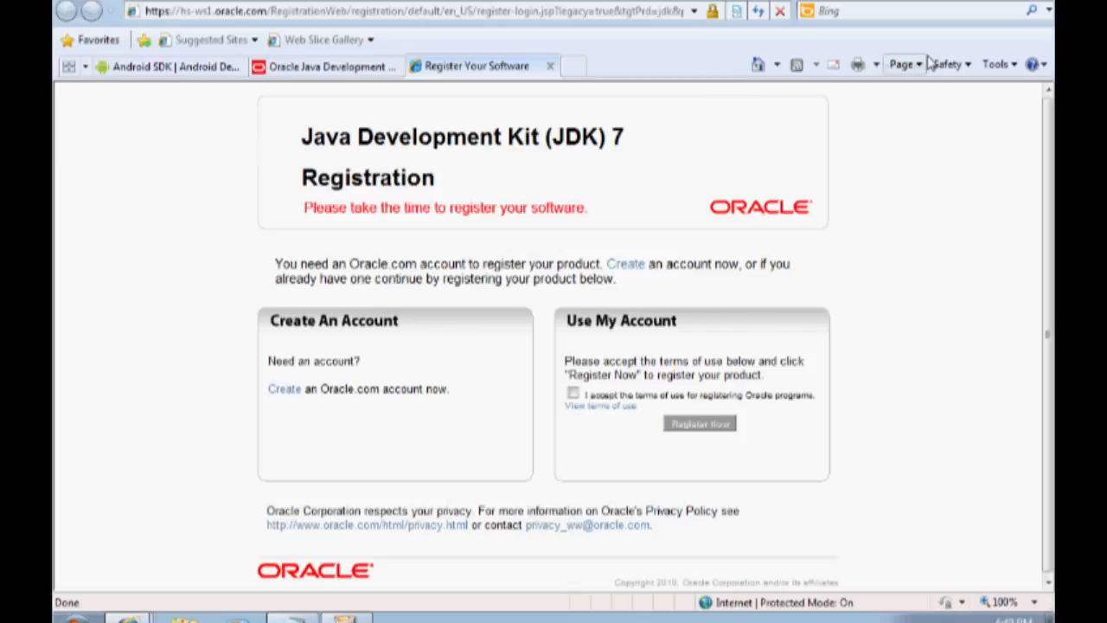
left_click(1048, 3)
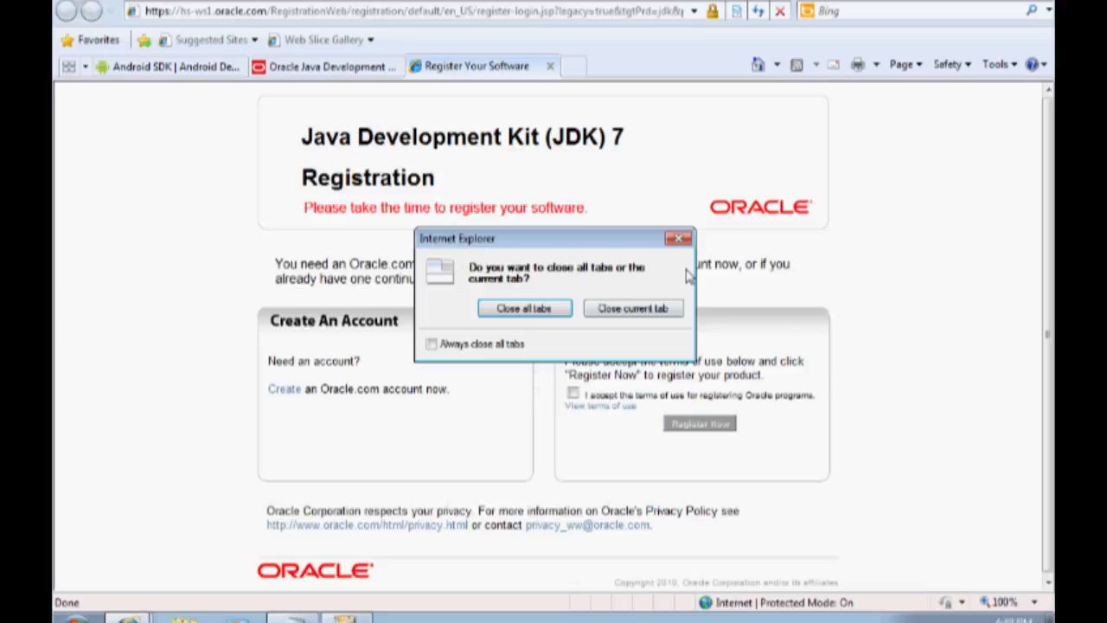
left_click(679, 238)
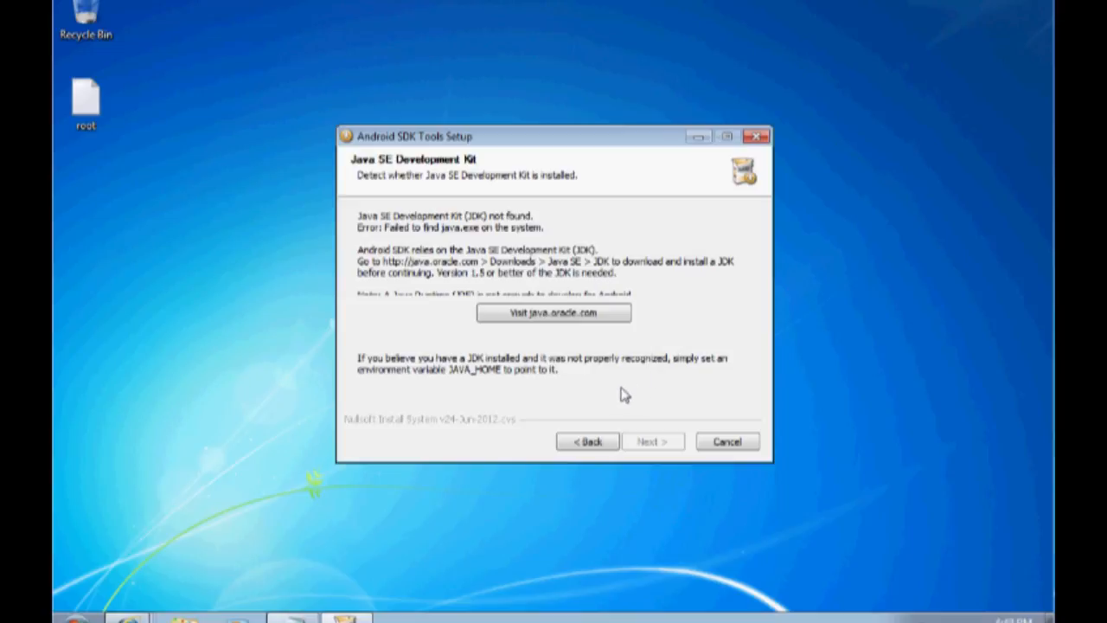
Repeat the JDK check in the Android SDK Tools setup and choose to install for anyone using this computer
left_click(596, 445)
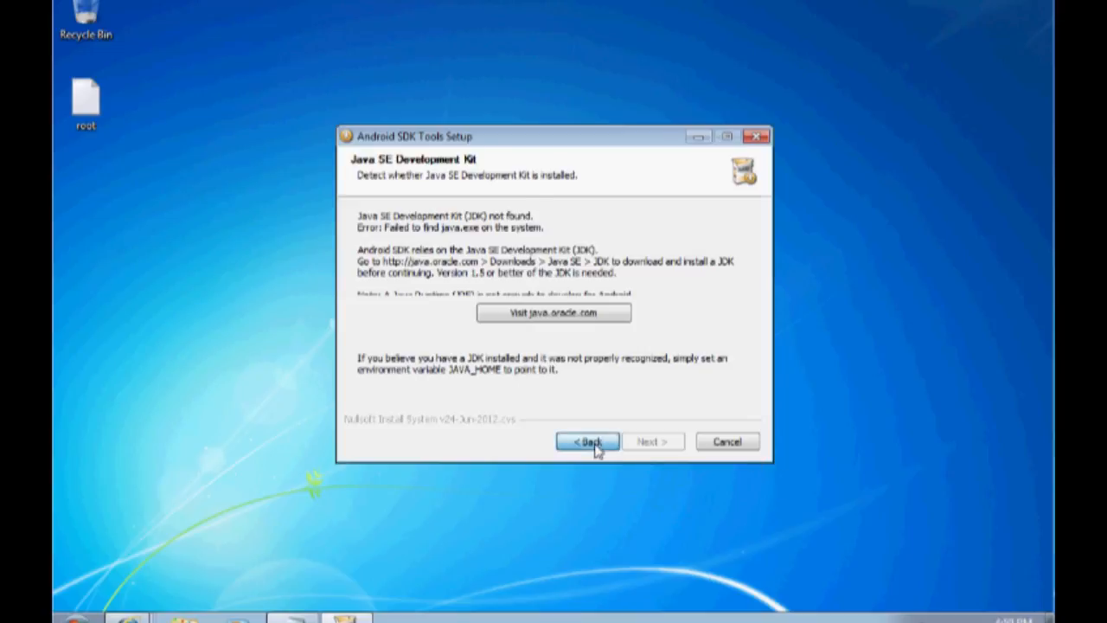
left_click(673, 452)
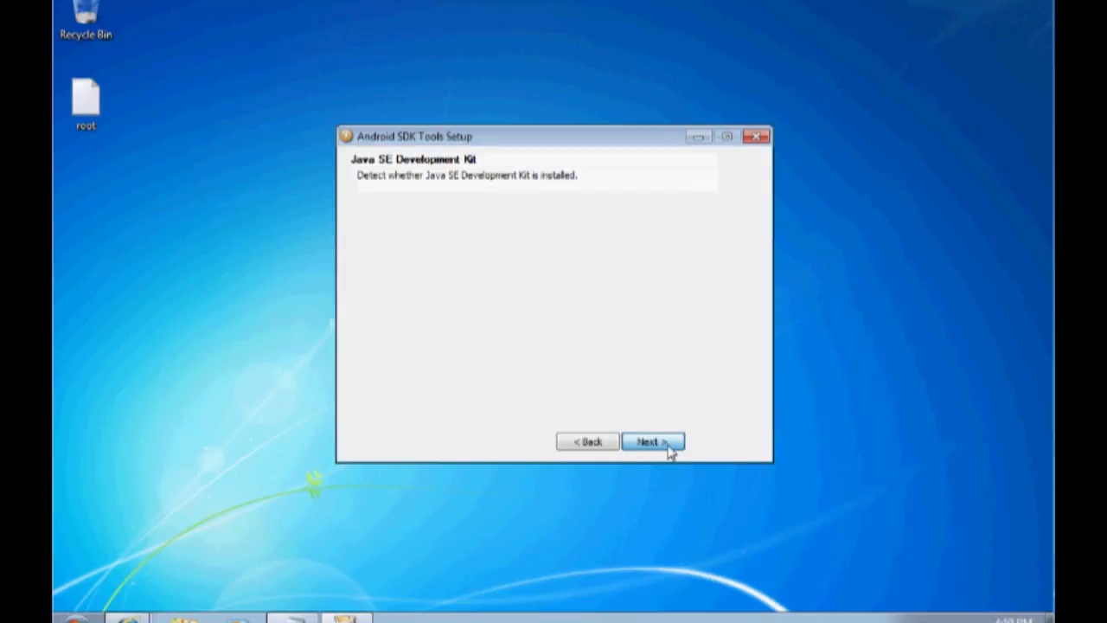
left_click(667, 450)
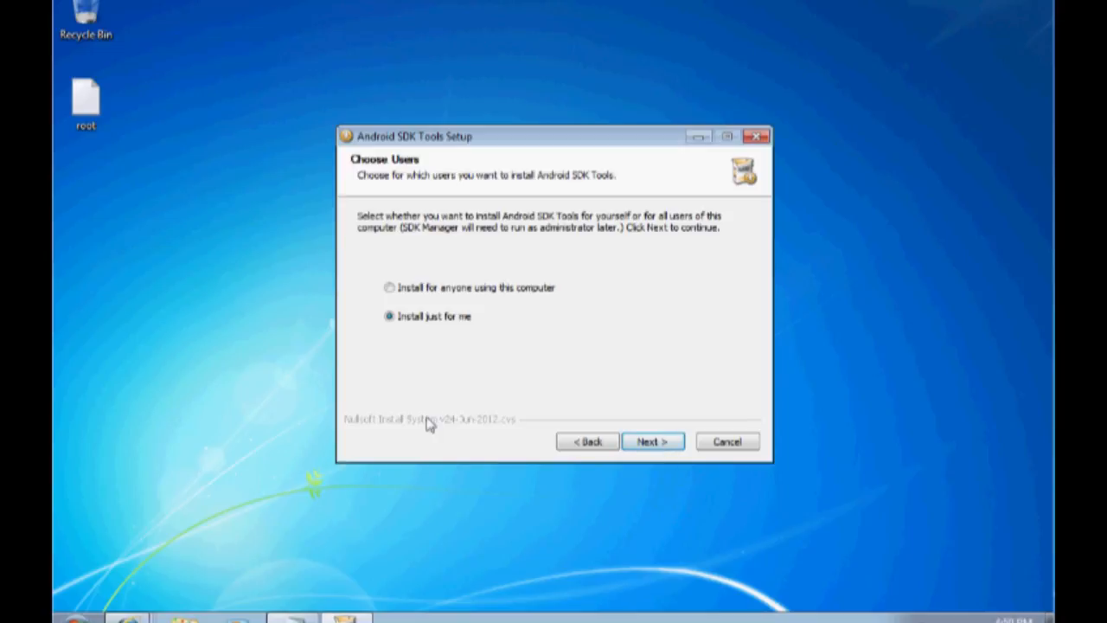
left_click(500, 289)
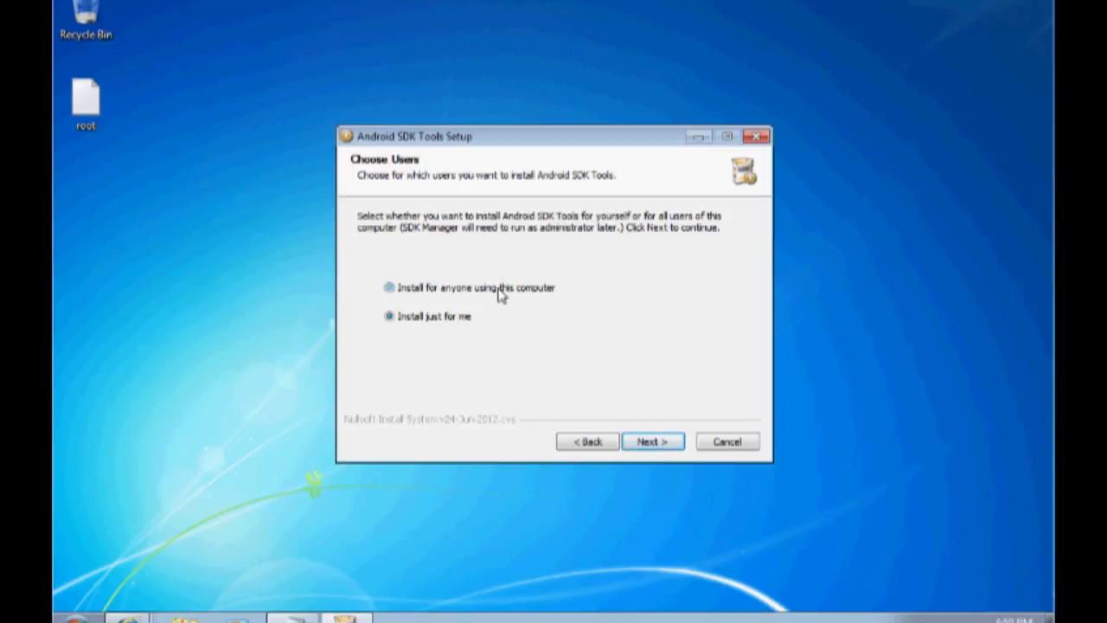
left_click(653, 443)
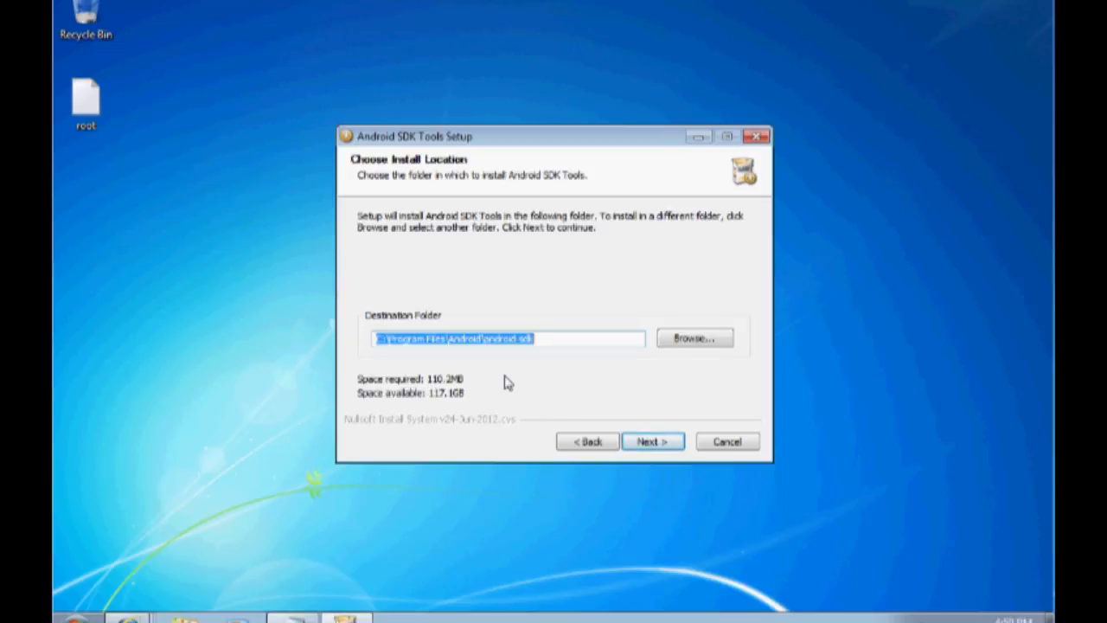
Browse for the install location and delete the existing android-sdk folder under AndroidTest
left_click(694, 344)
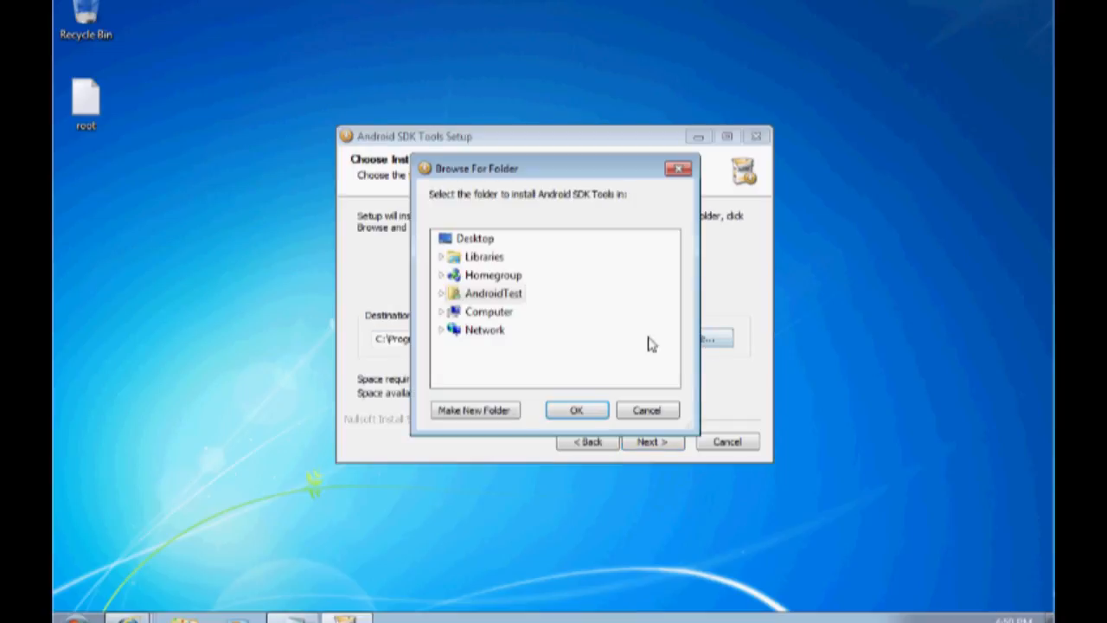
left_click(442, 296)
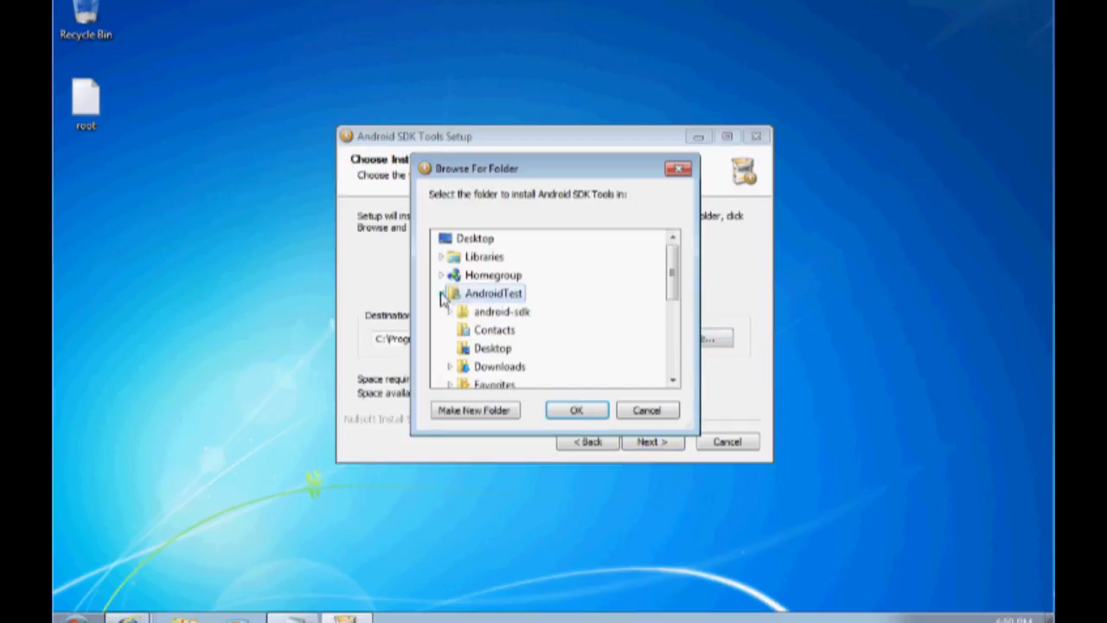
right_click(500, 318)
left_click(580, 505)
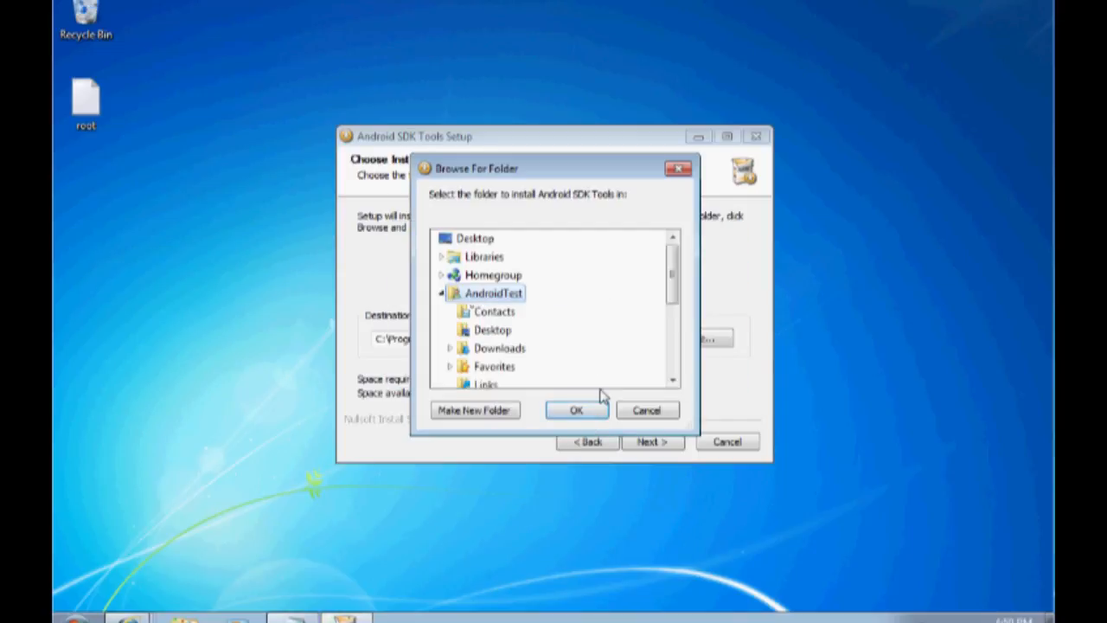
Set the destination folder to C:\Users\AndroidTest\android-sdk and install the Android SDK Tools with the default Start Menu folder
left_click(578, 411)
left_click(529, 342)
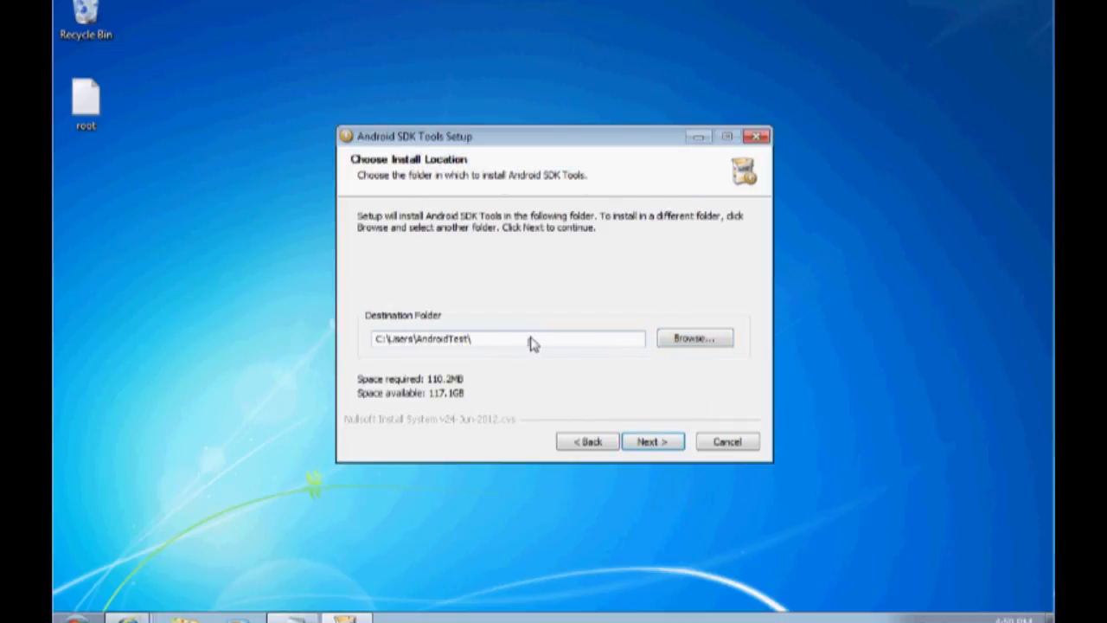
type("\\android-sdk")
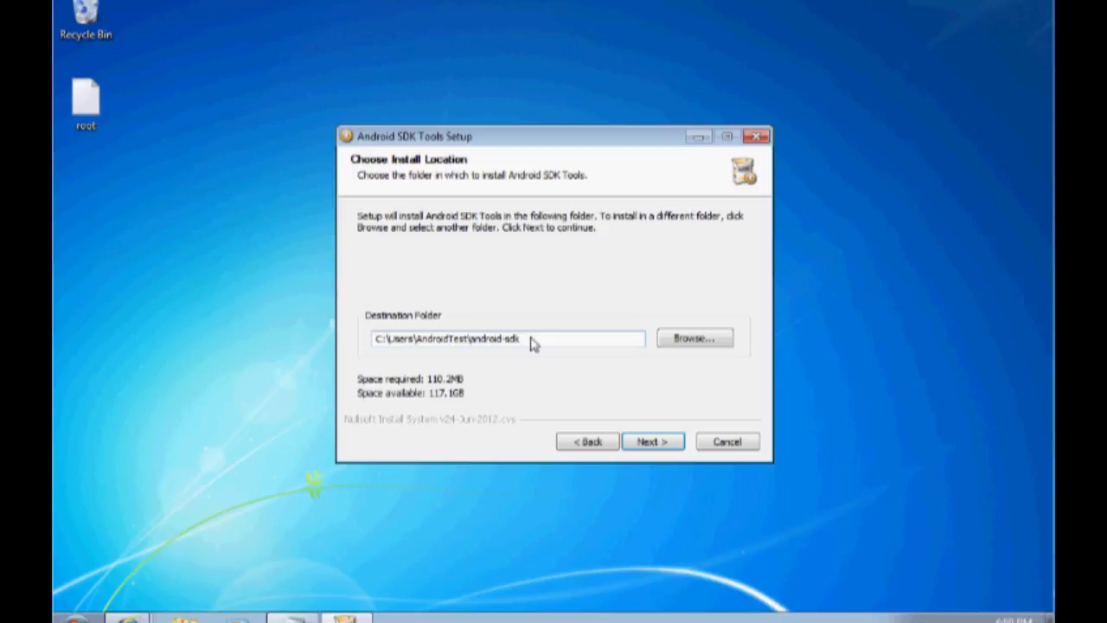
left_click(654, 443)
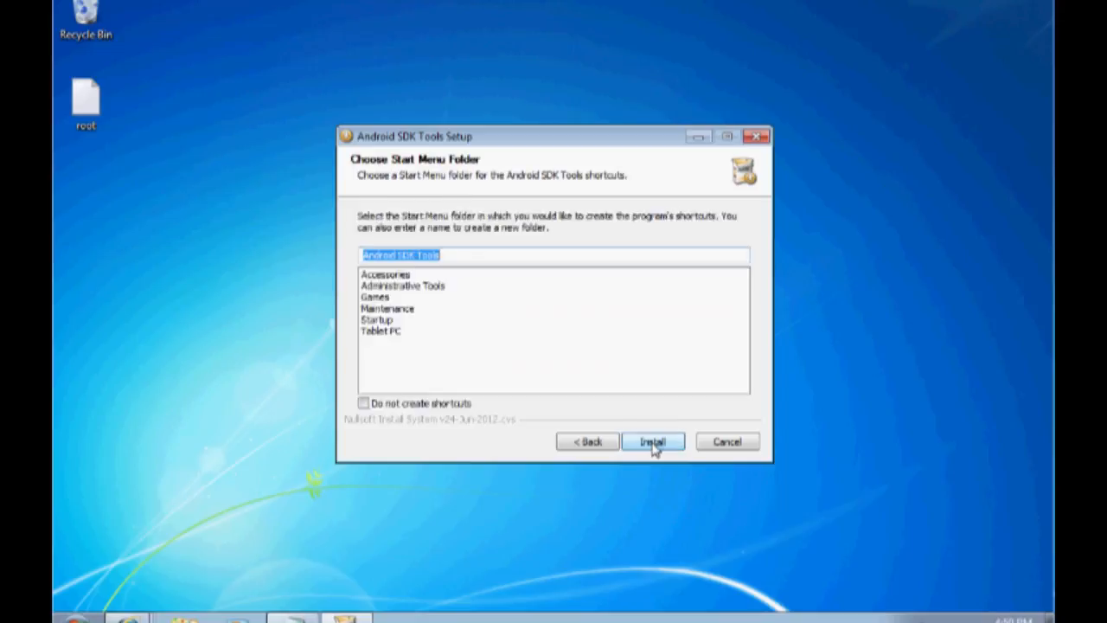
left_click(662, 446)
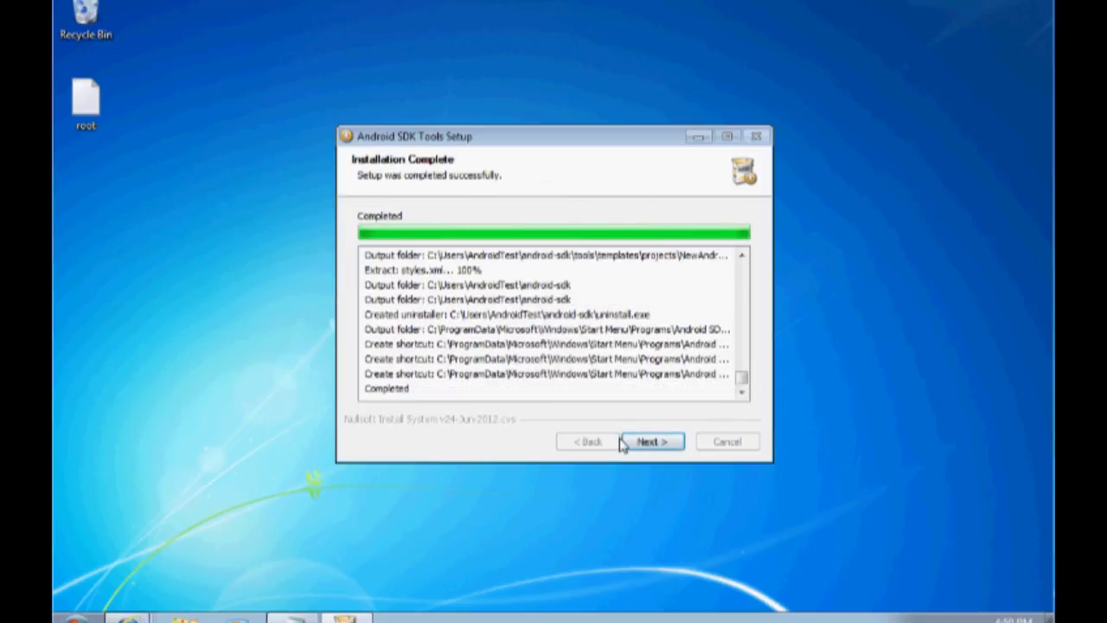
left_click(655, 445)
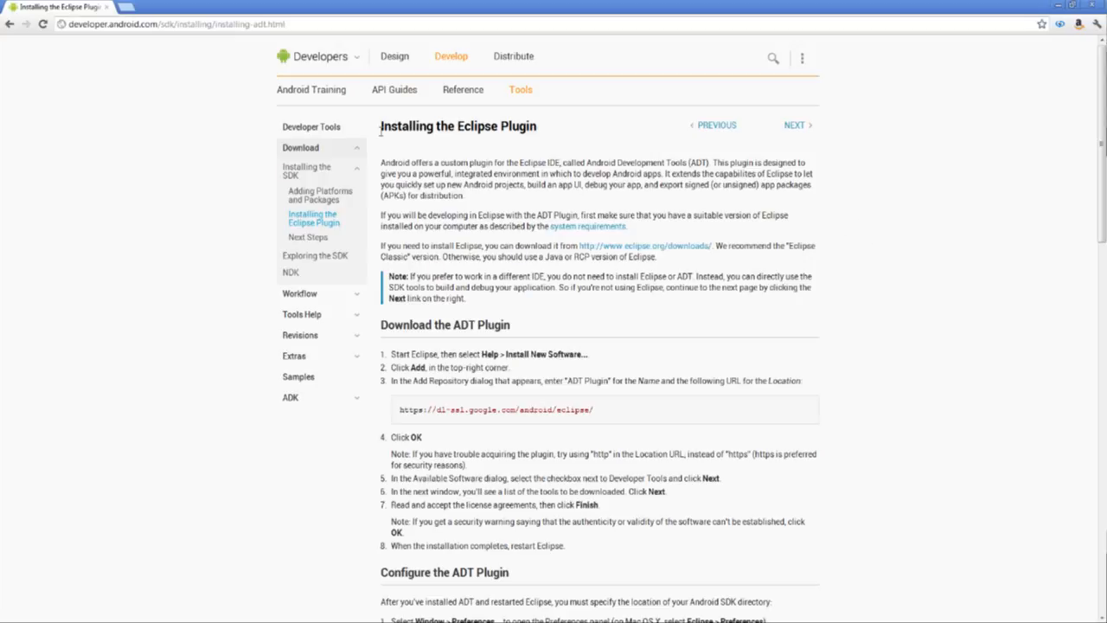
Open the Eclipse downloads link from the Installing the Eclipse Plugin page in a new tab and switch to it
left_click_drag(380, 128, 508, 126)
left_click(508, 126)
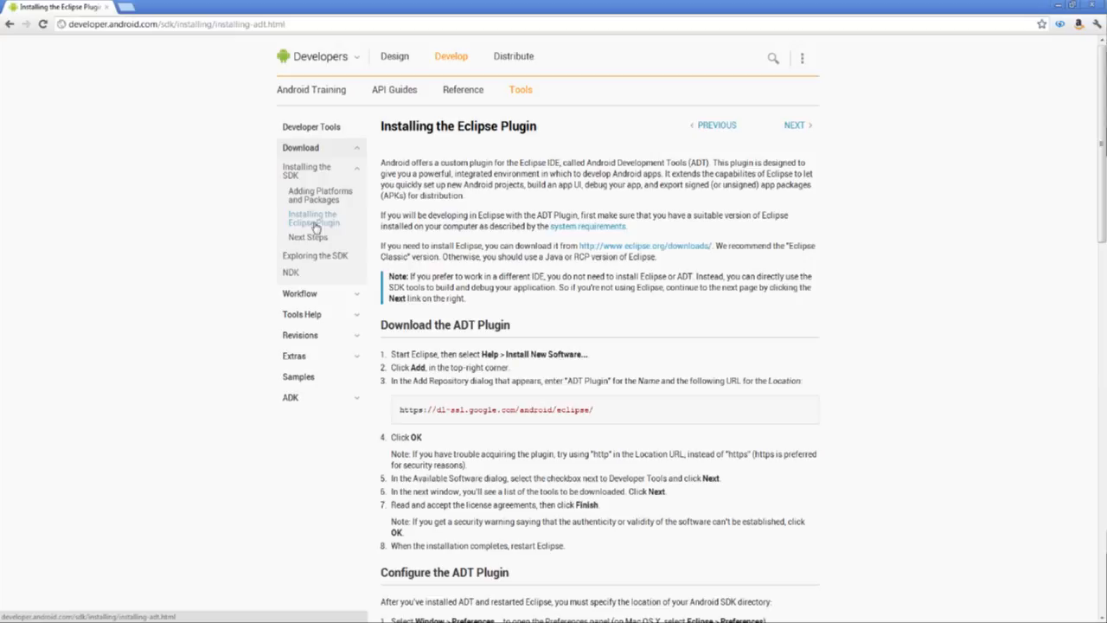
middle_click(677, 252)
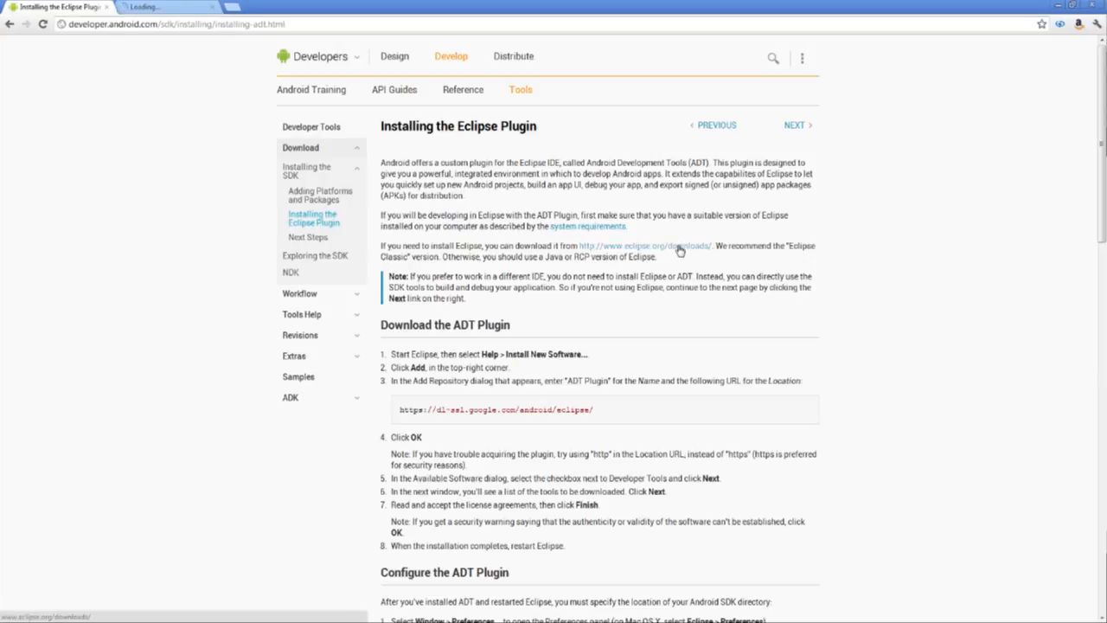
left_click(201, 8)
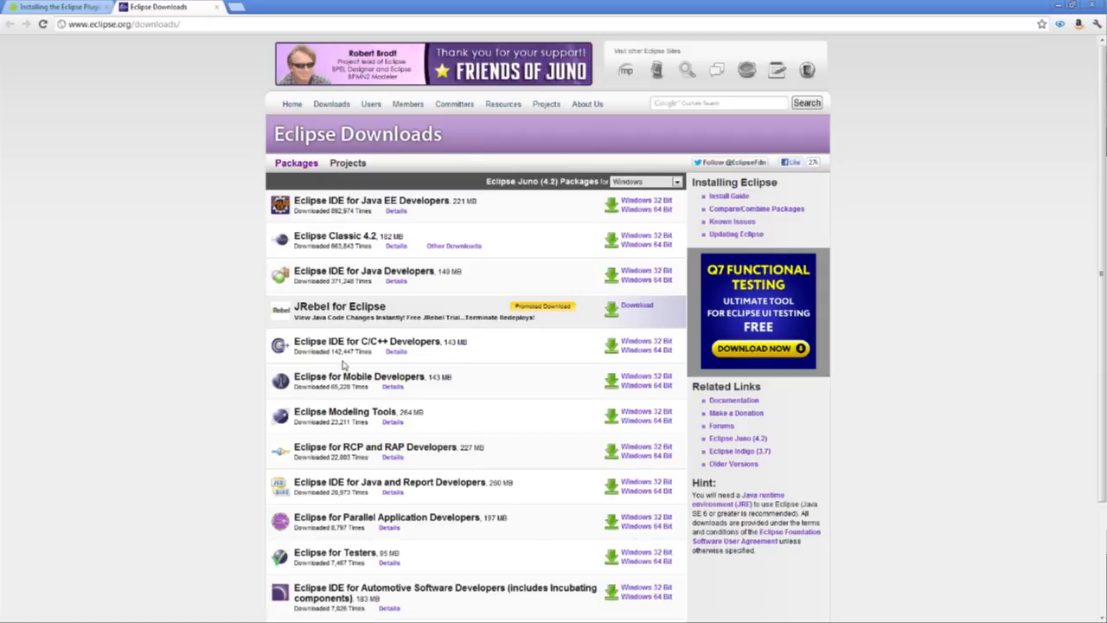
scroll(308, 322, "down", 2)
scroll(309, 324, "up", 2)
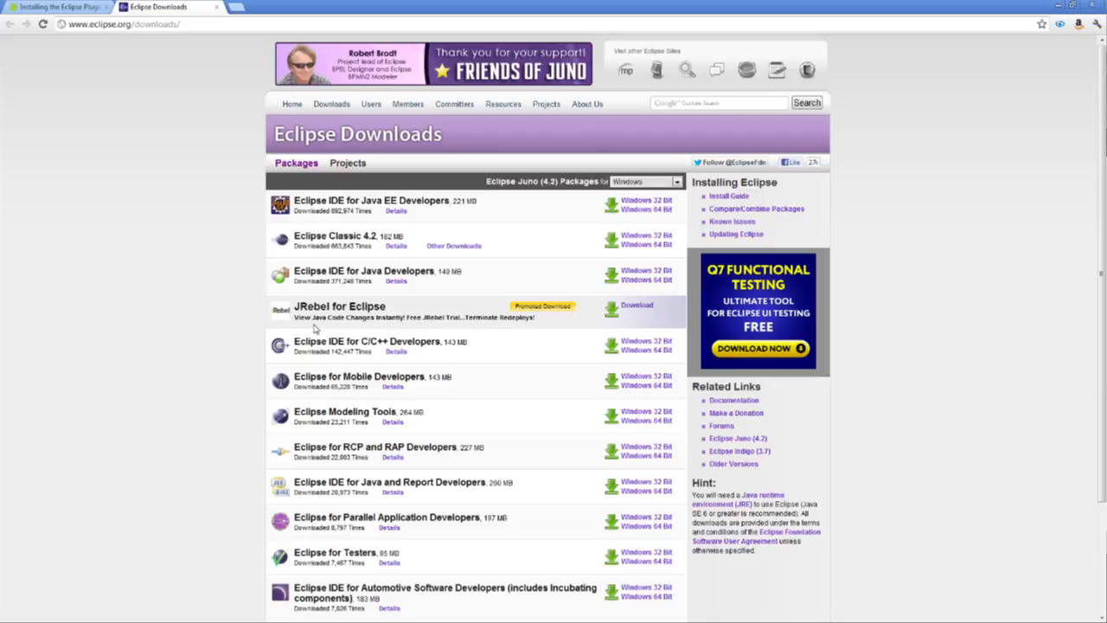
left_click(664, 249)
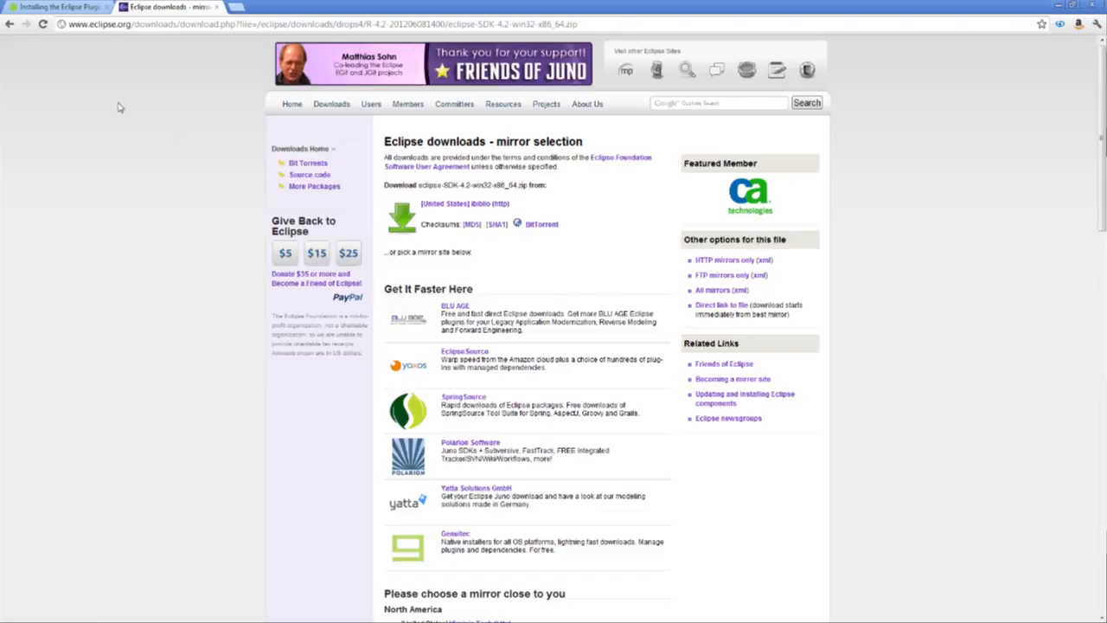
left_click(8, 24)
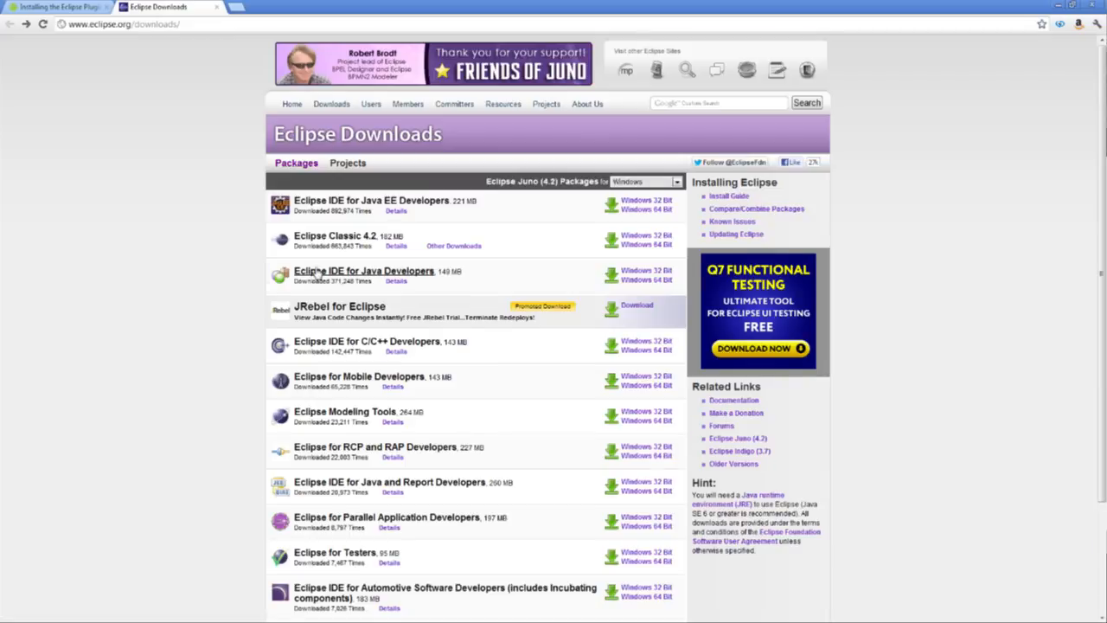
Download Eclipse Classic 4.2 for Windows 64 Bit from the suggested United States mirror
scroll(329, 273, "down", 1)
scroll(334, 445, "up", 2)
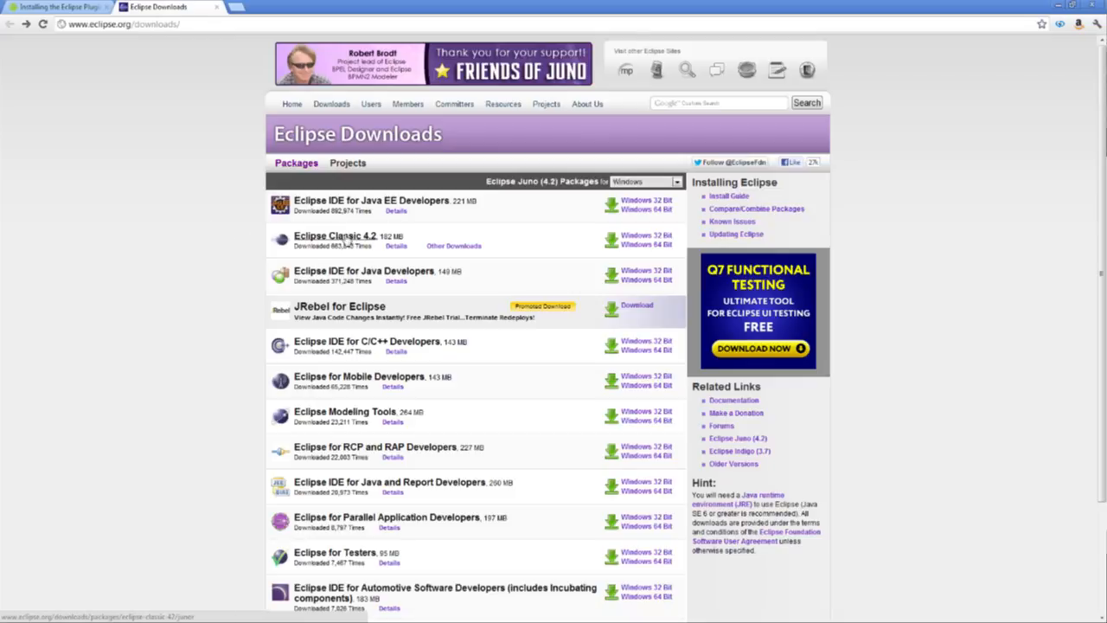
left_click(656, 249)
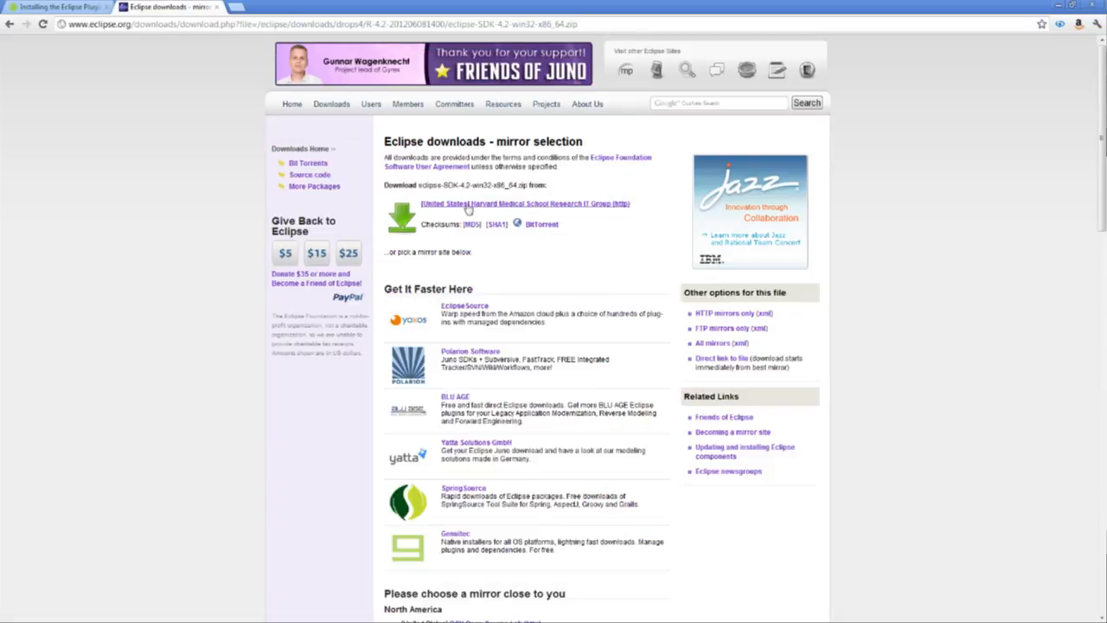
left_click(467, 207)
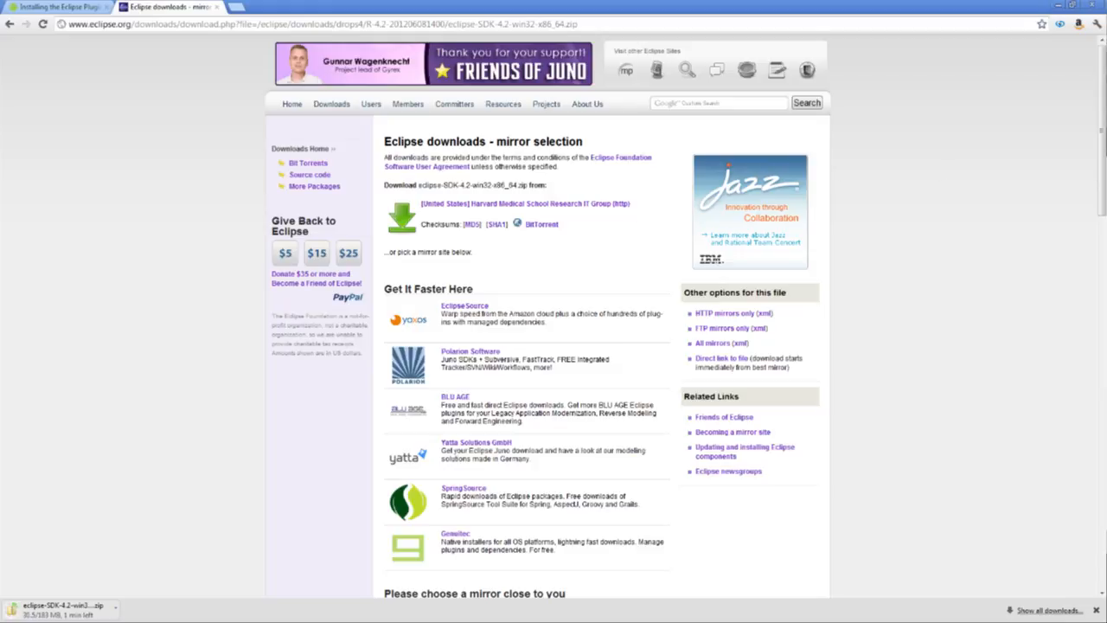
Show the downloaded eclipse-SDK-4.2-win32-x86_64 archive in its folder and open it
left_click(116, 610)
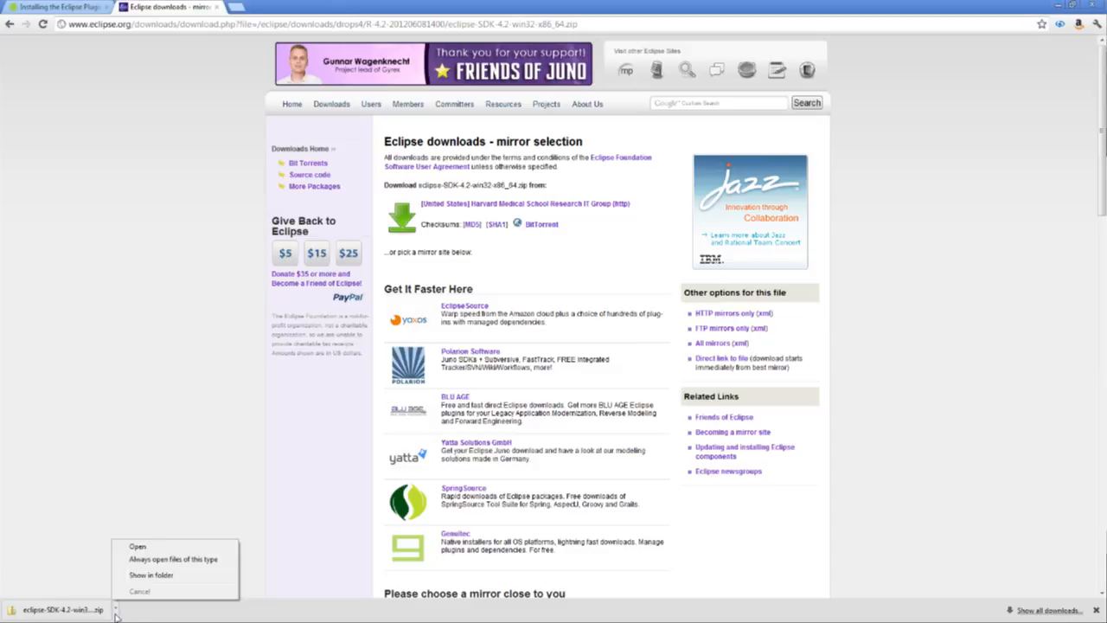
left_click(164, 576)
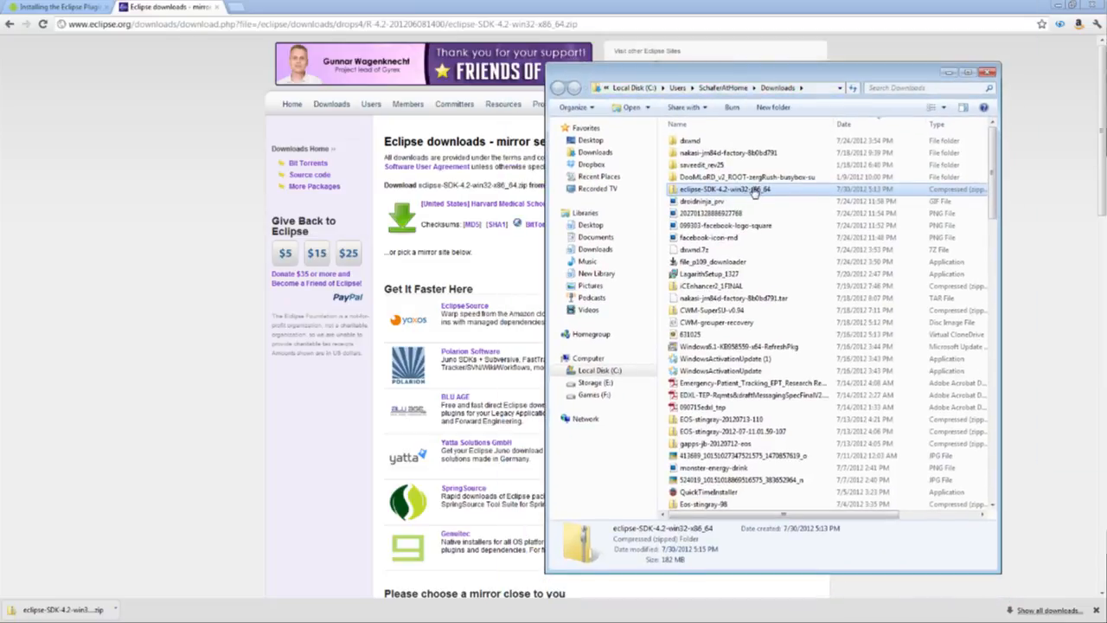
right_click(743, 190)
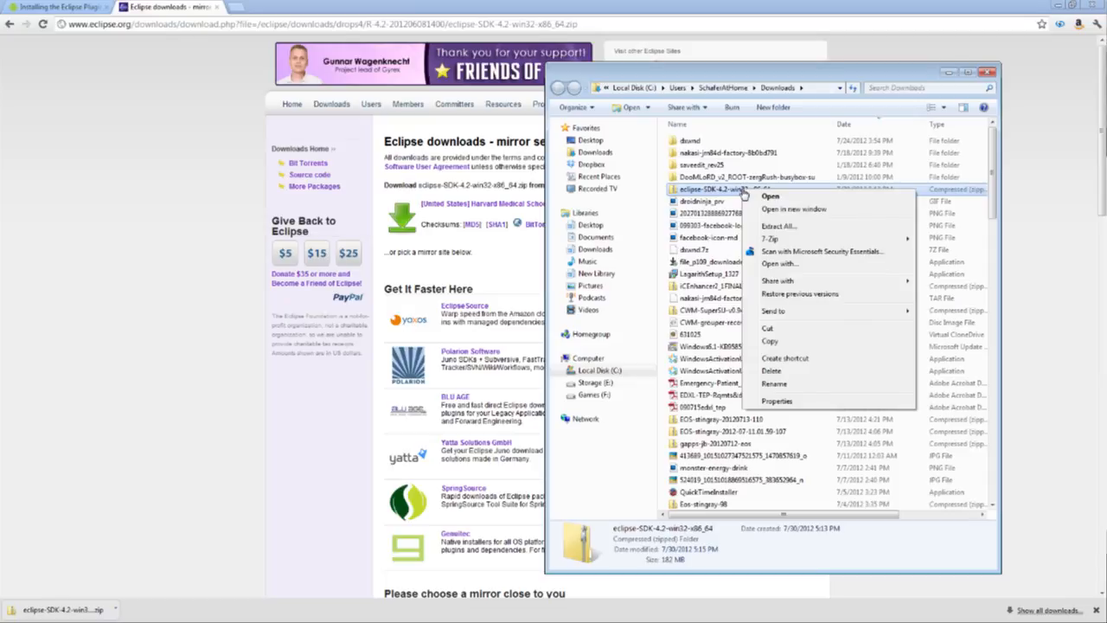
left_click(794, 198)
Look inside the archive's eclipse folder, return to the archive root and copy that folder
left_click(697, 147)
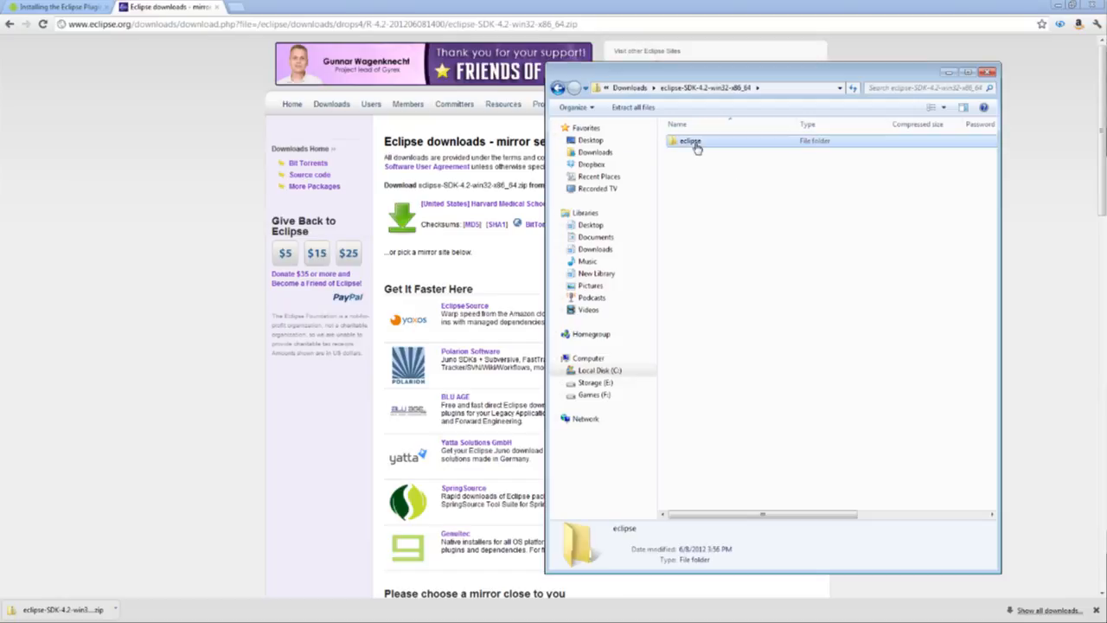
double_click(697, 147)
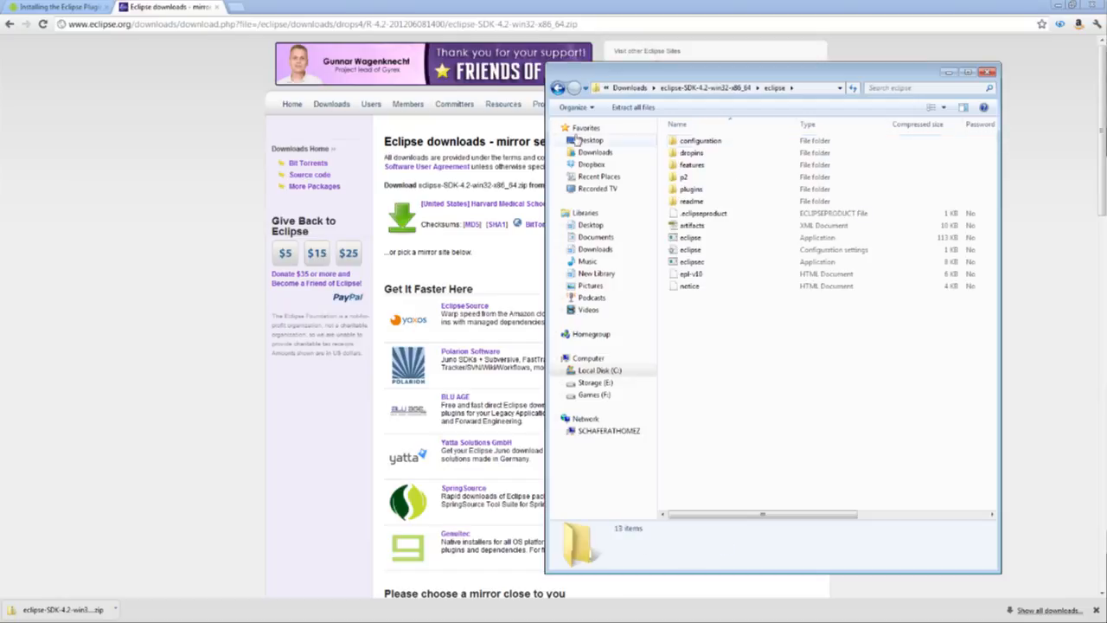
left_click(559, 88)
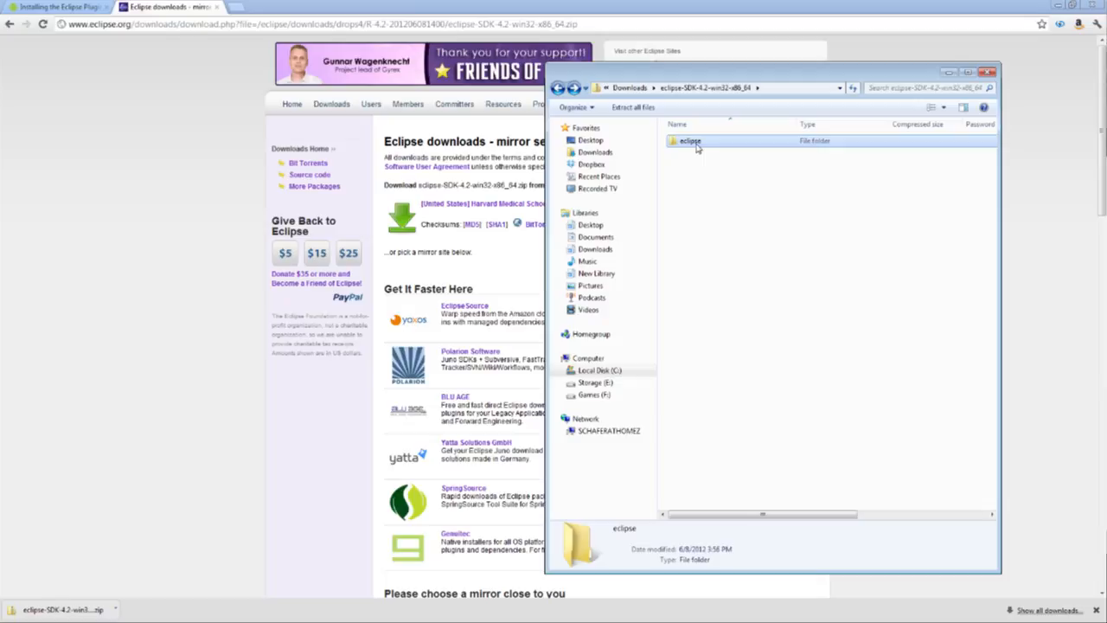
right_click(698, 144)
left_click(725, 193)
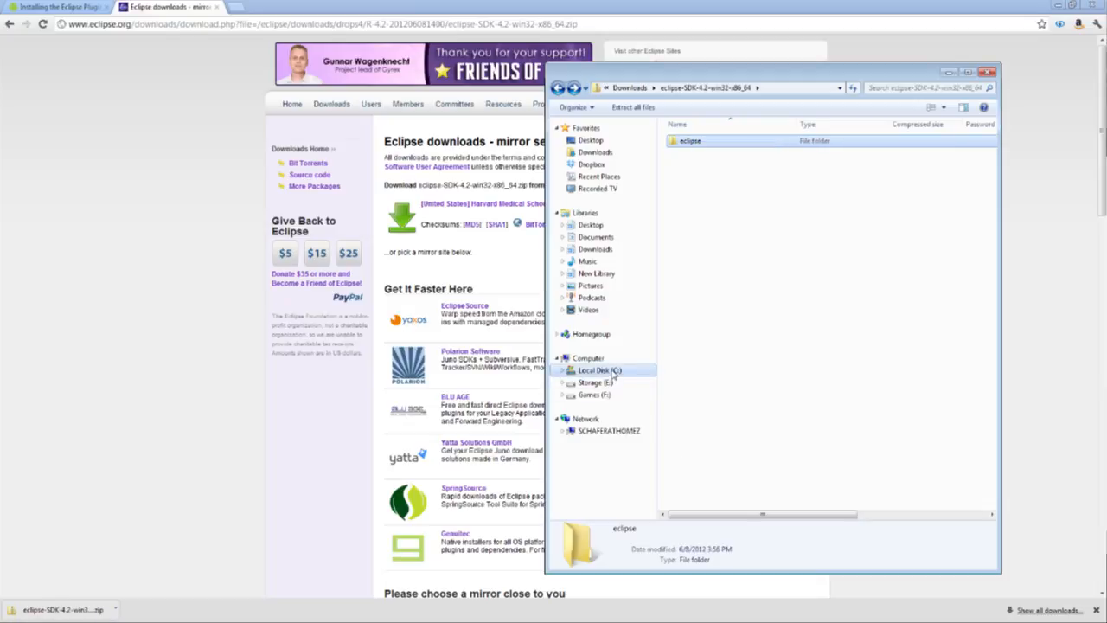
Paste the copied eclipse folder into C:\Program Files, granting administrator permission for the copy
left_click(614, 372)
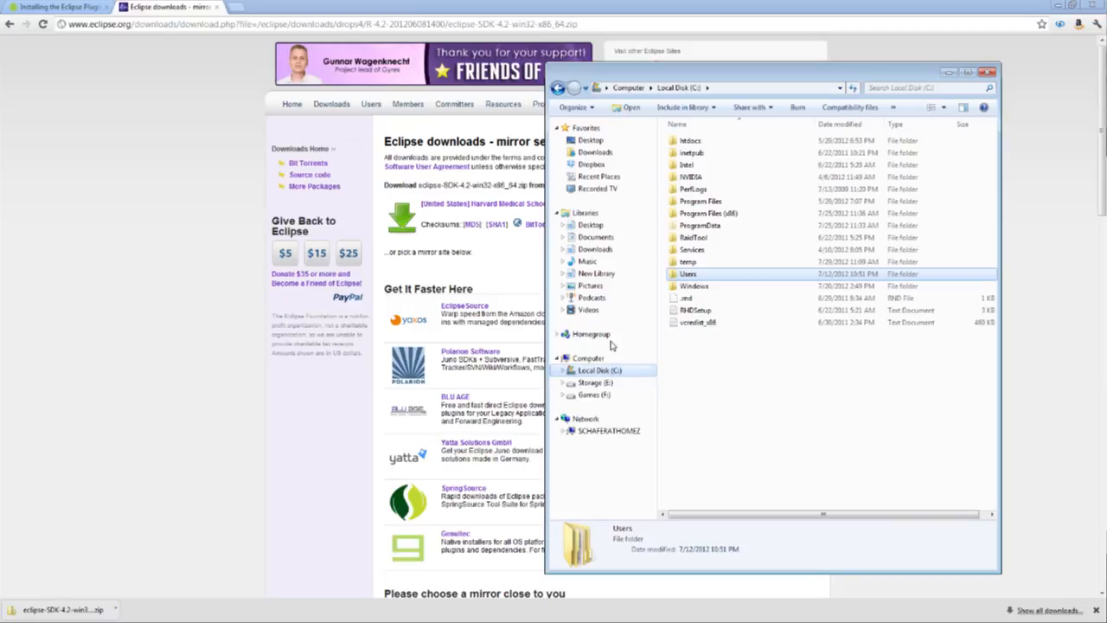
left_click(711, 205)
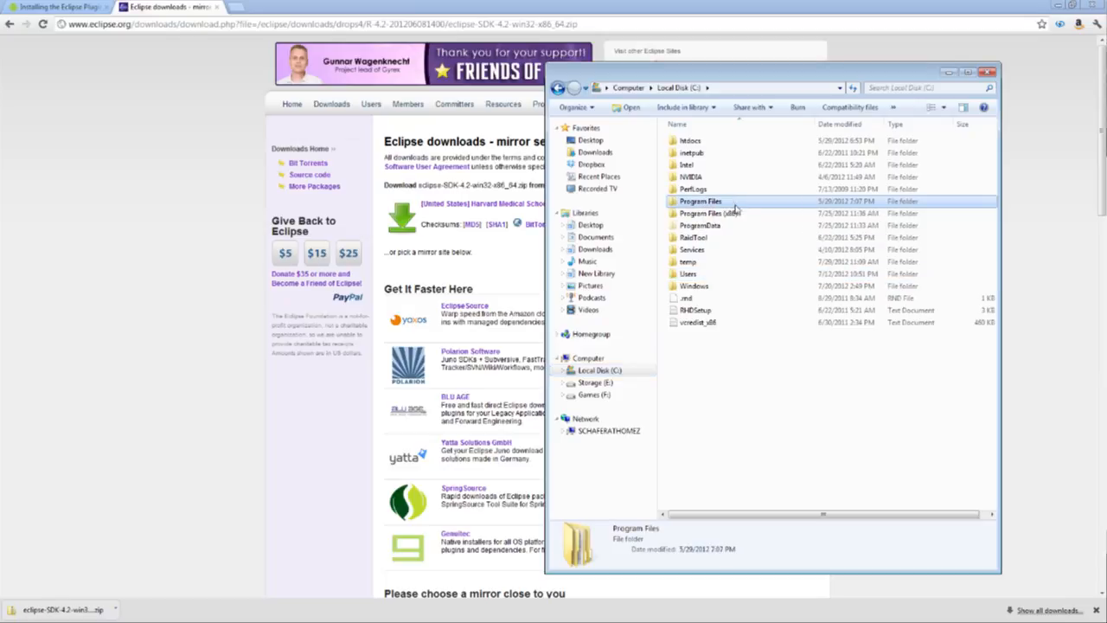
double_click(736, 204)
left_click(818, 430)
right_click(818, 433)
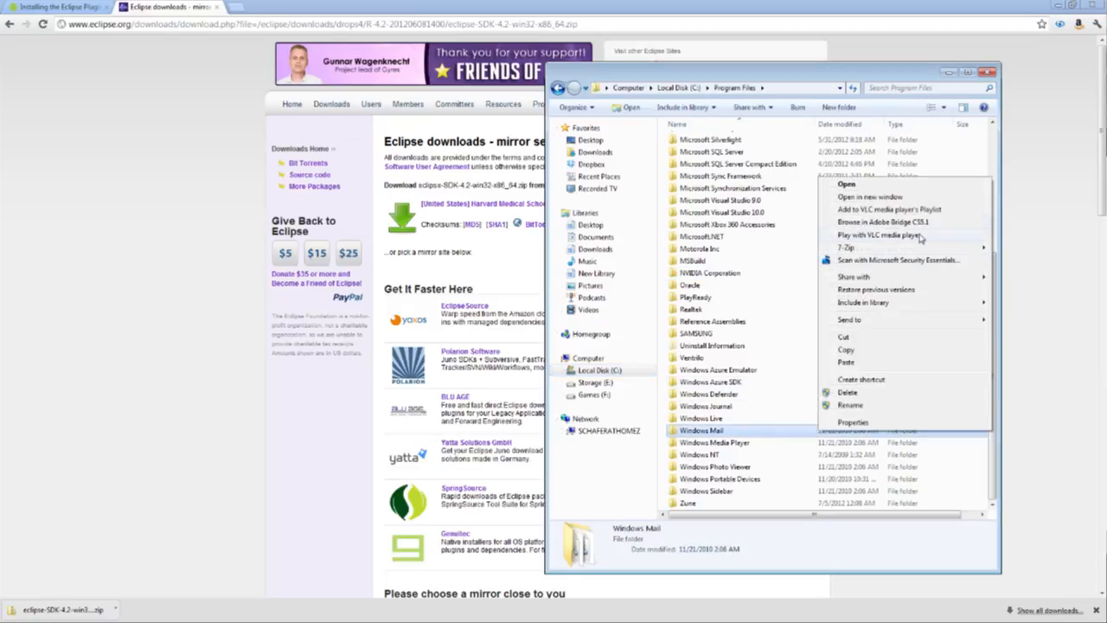
left_click(611, 76)
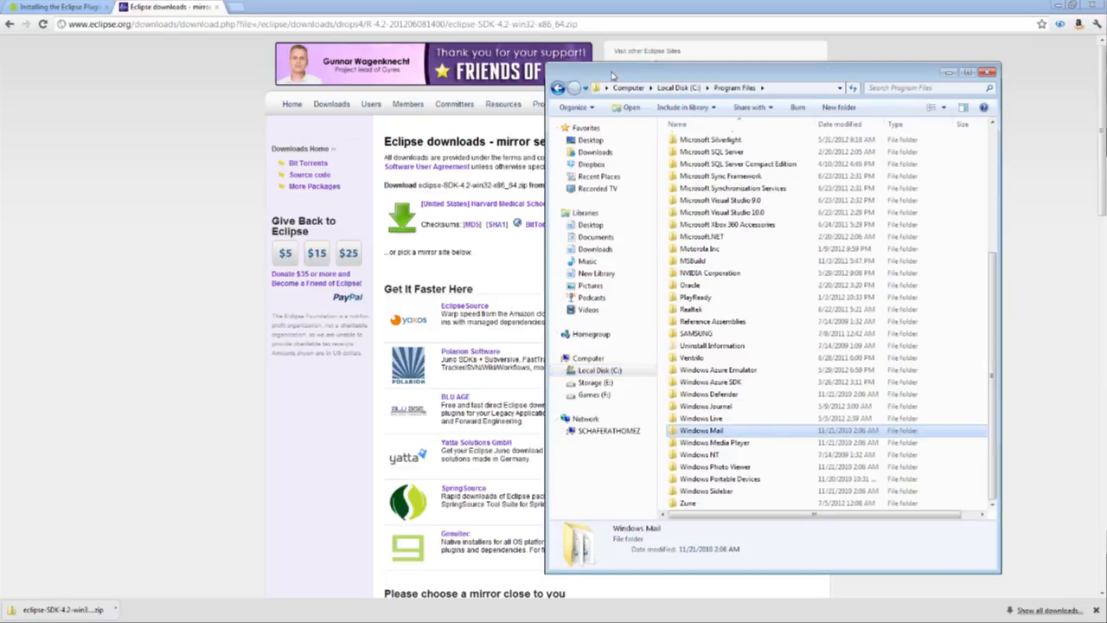
key("alt")
left_click(560, 105)
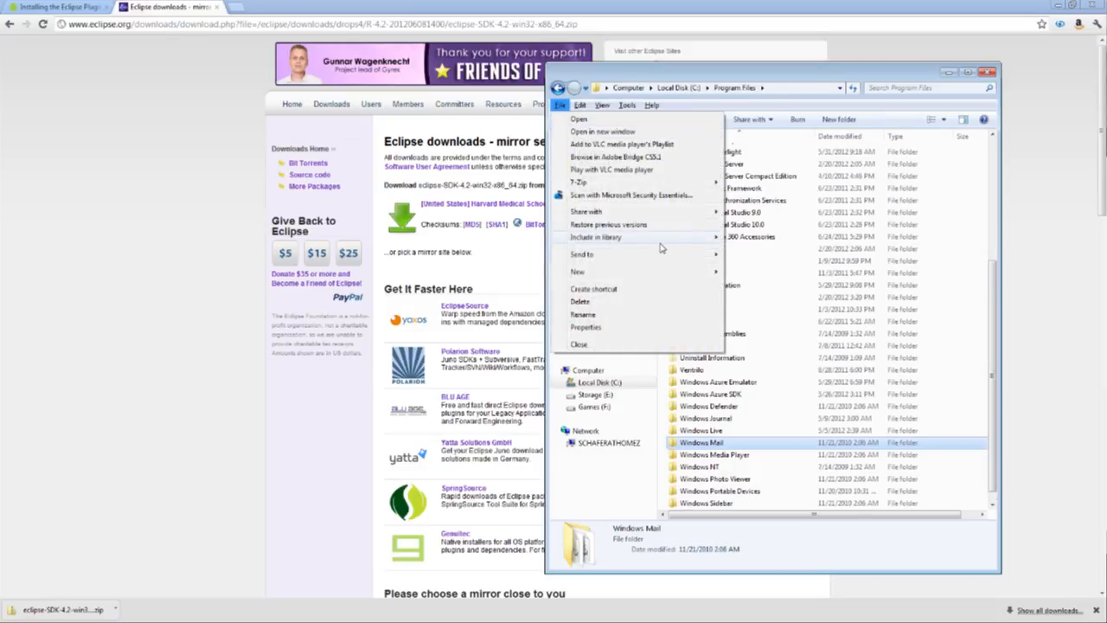
mouse_move(579, 105)
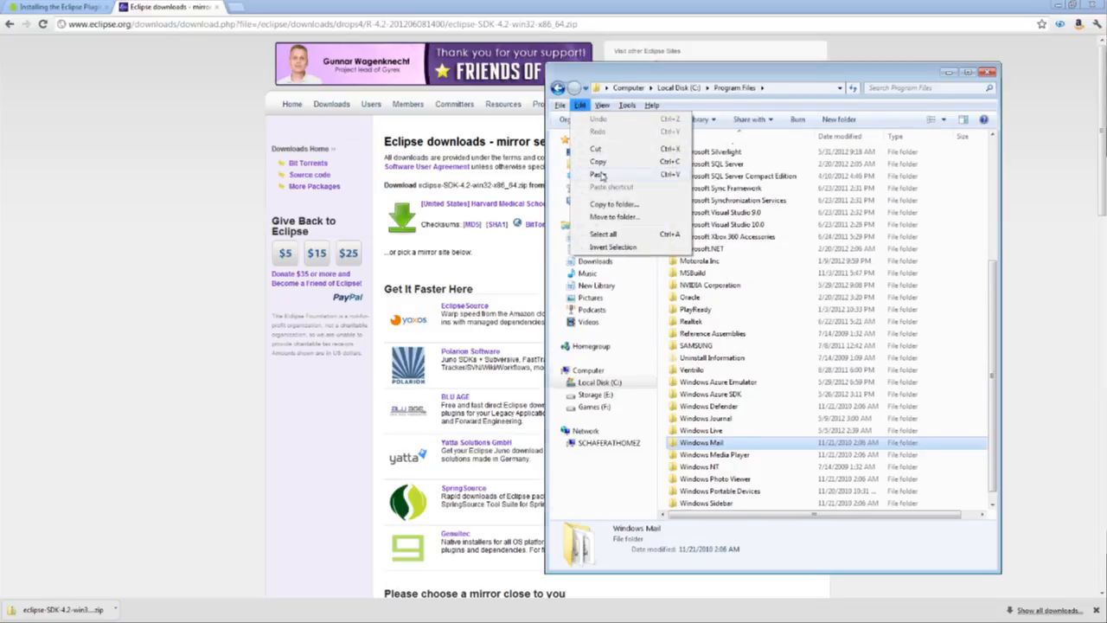
left_click(601, 173)
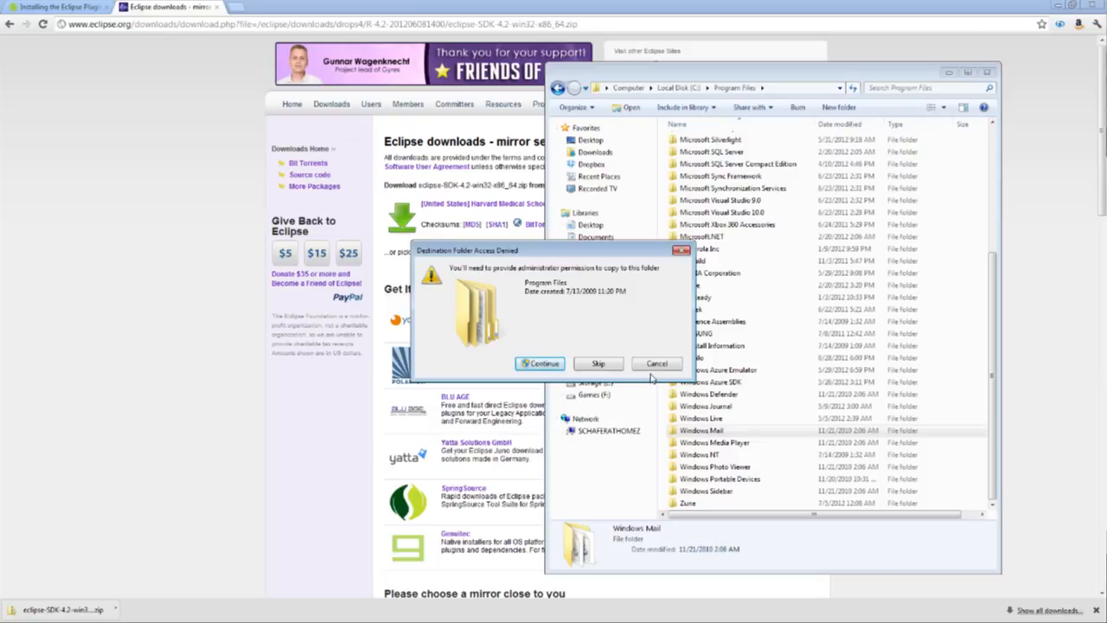
left_click(559, 361)
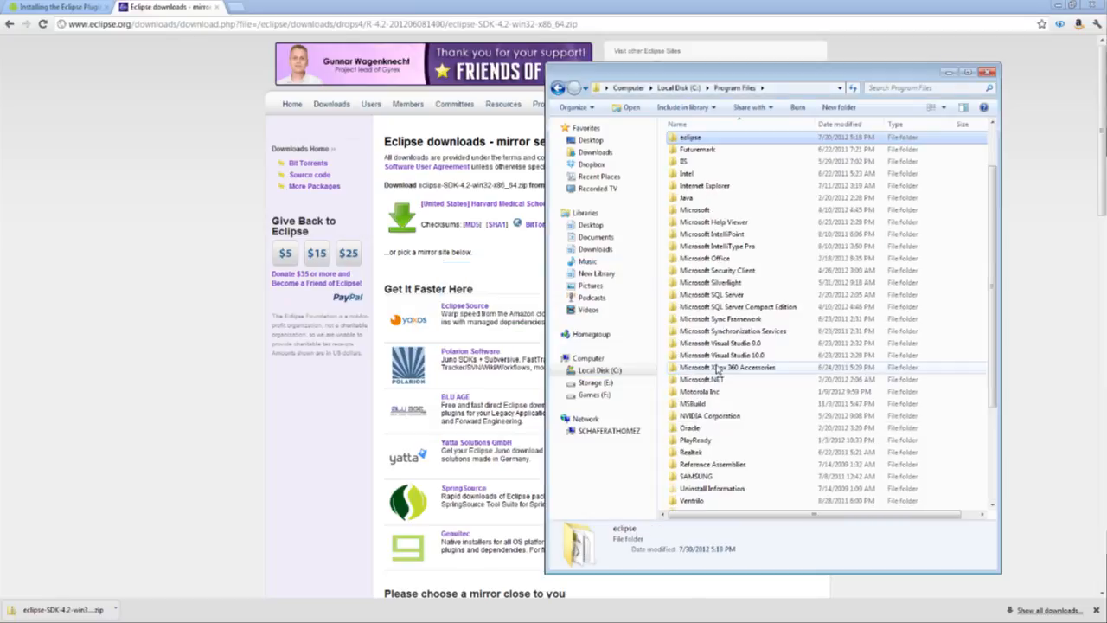
Open the eclipse folder in C:\Program Files and launch the eclipse application from it
double_click(691, 137)
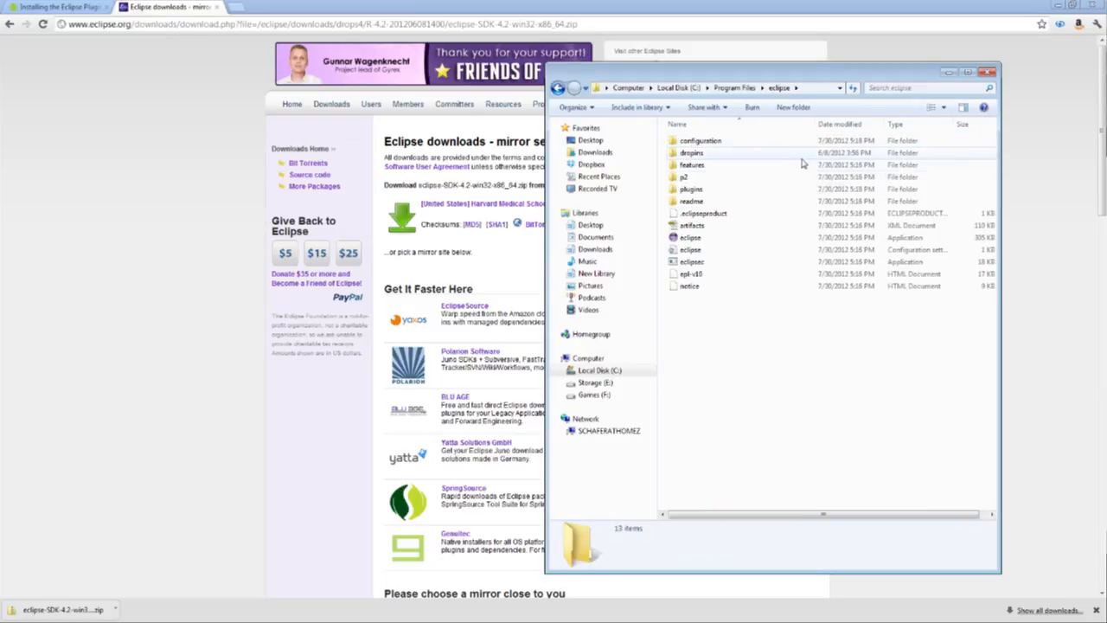
left_click(691, 239)
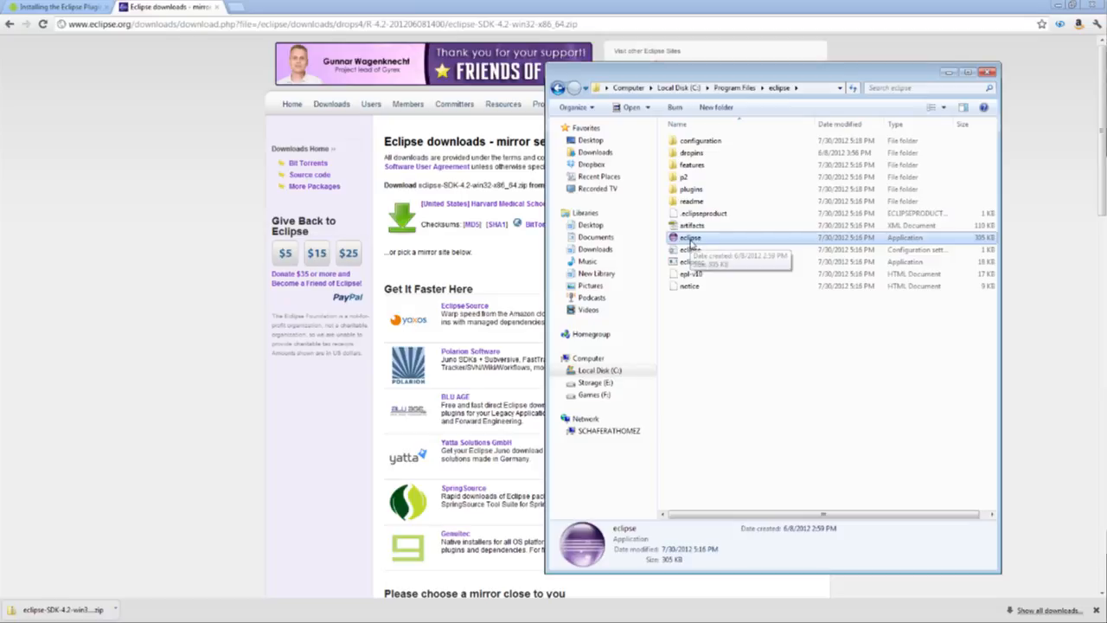
right_click(692, 238)
left_click(749, 507)
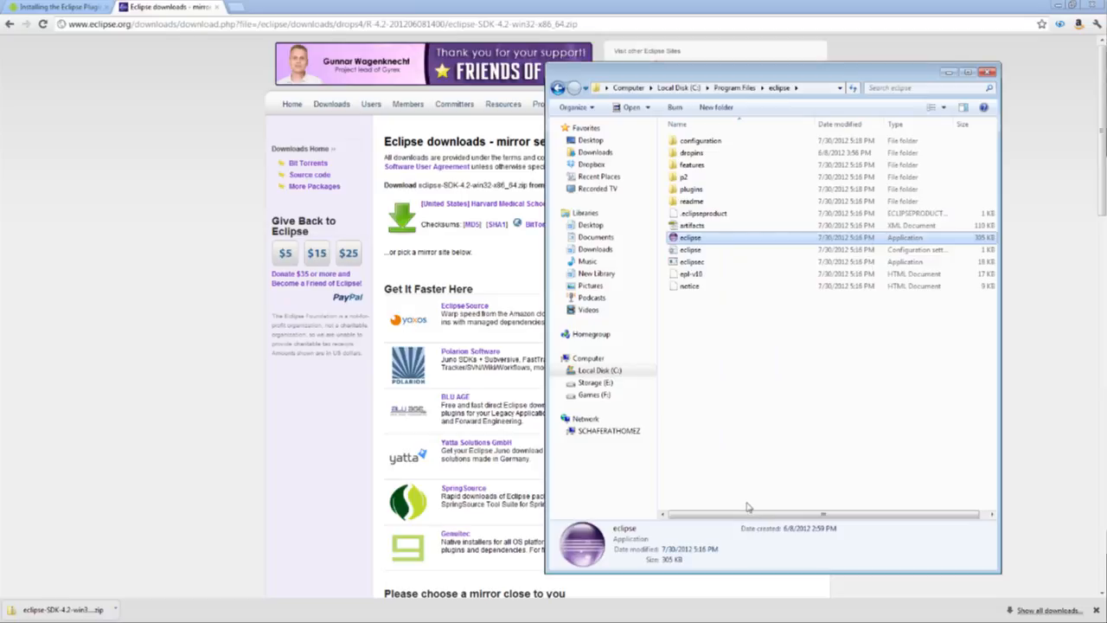
left_click(691, 240)
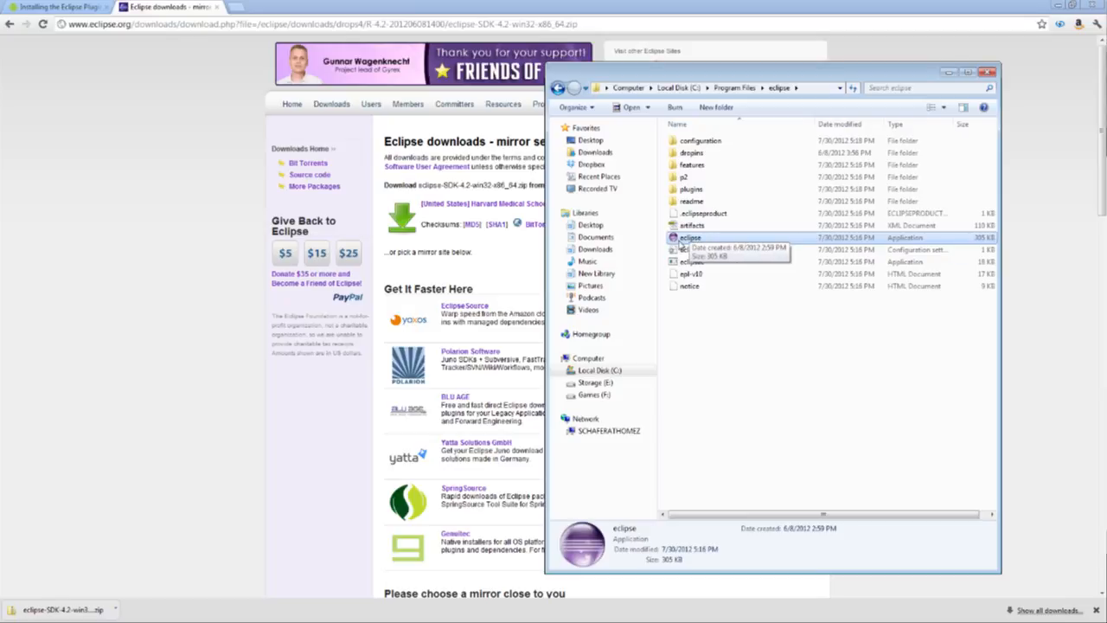
double_click(683, 241)
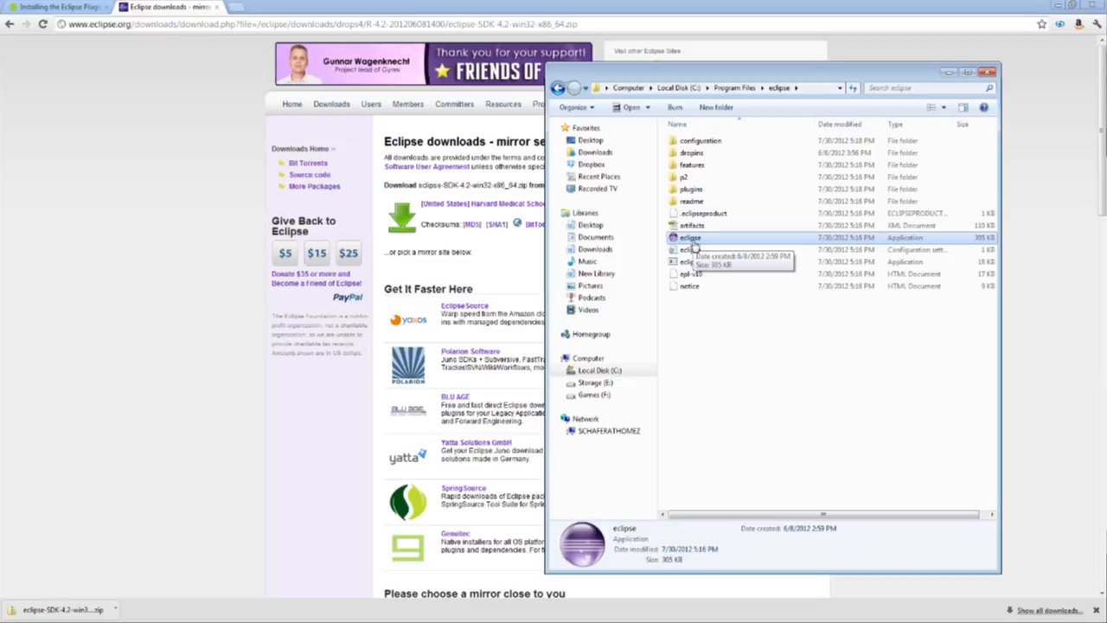
left_click(595, 331)
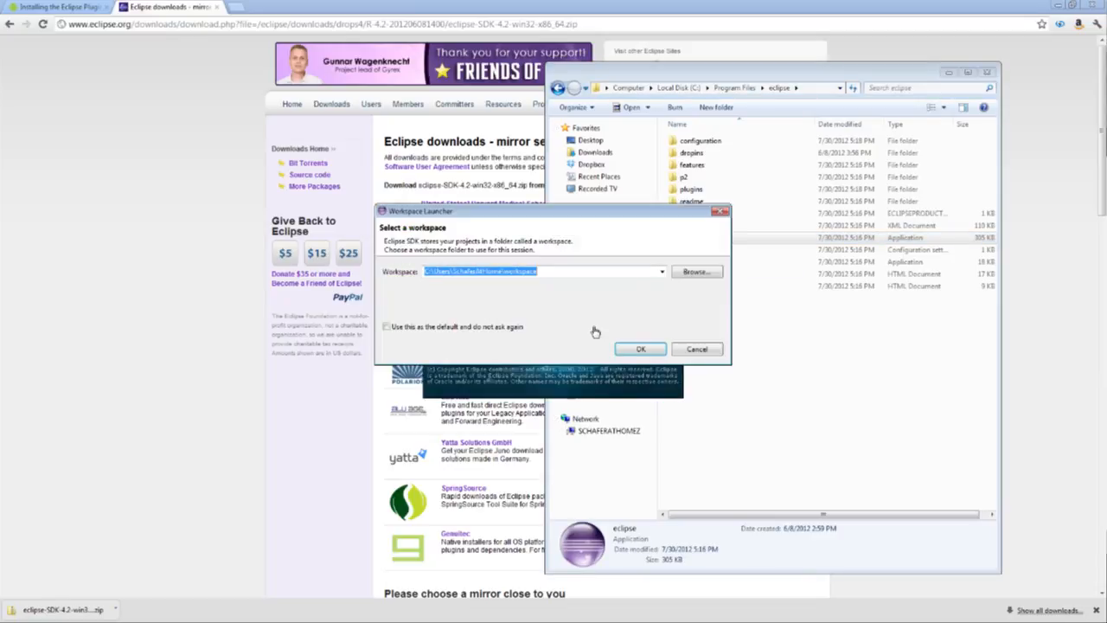
Set the workspace to an AndroidWork folder inside the personal user directory and continue loading Eclipse with it
left_click(564, 274)
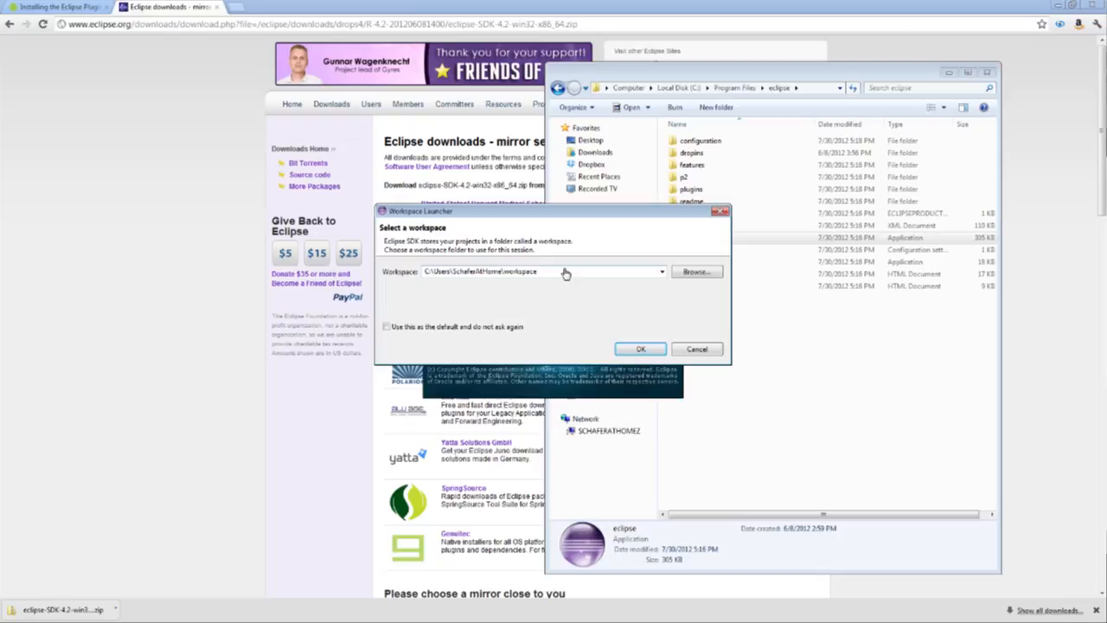
key("BackSpace")
key("BackSpace")
key("BackSpace")
type("aferAtHome\\AndroidWork")
left_click(645, 349)
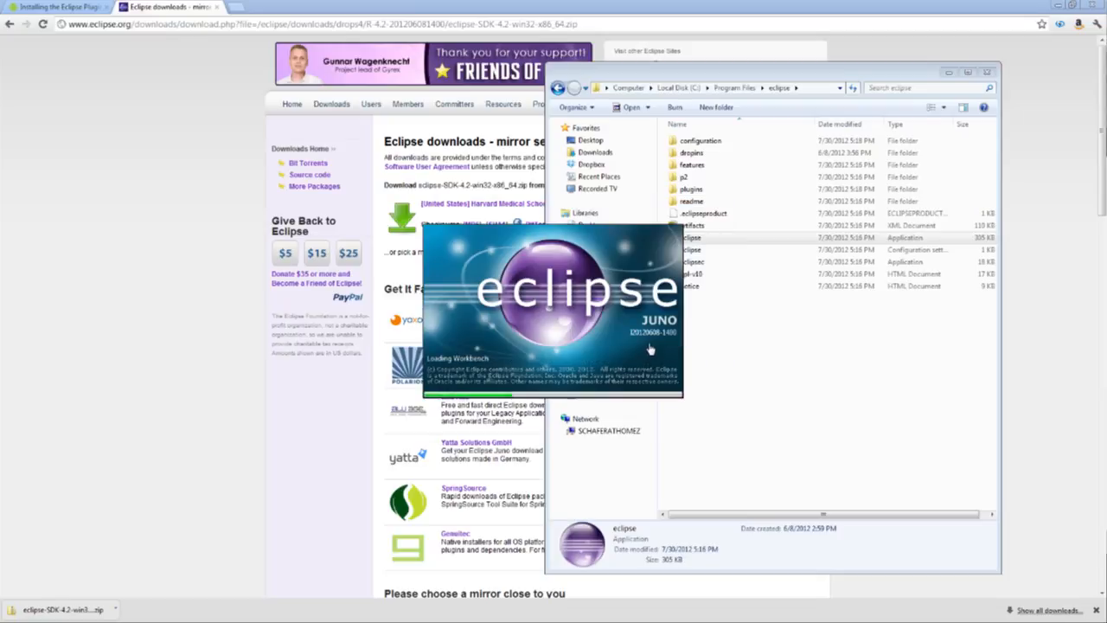
Leave the Eclipse welcome page for the workbench and open the dialog for installing new software
left_click_drag(311, 23, 459, 2)
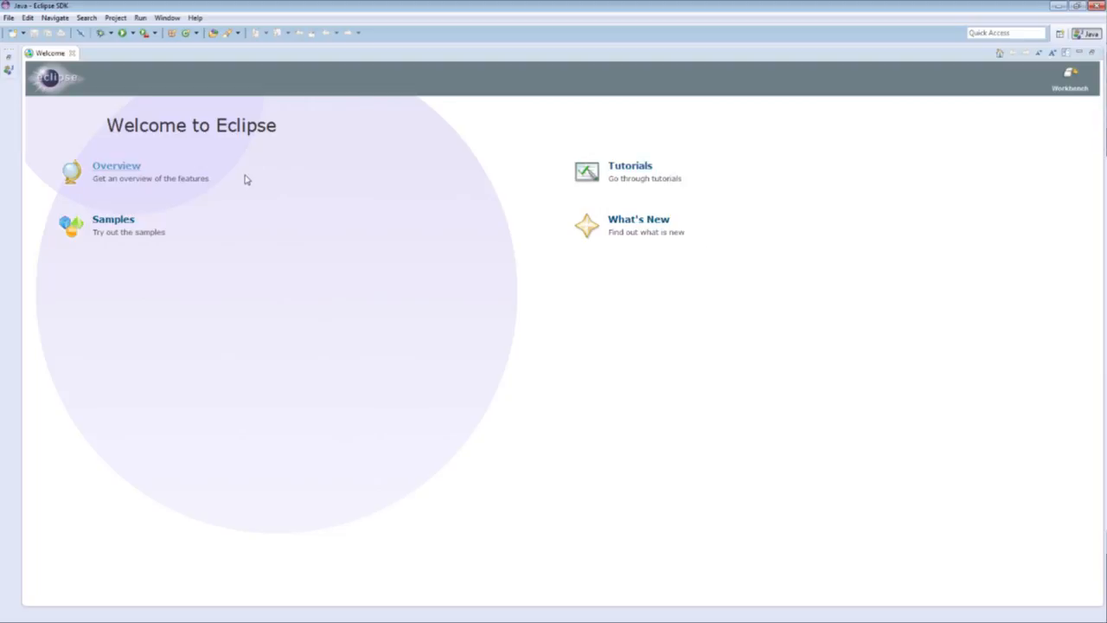
left_click(1070, 81)
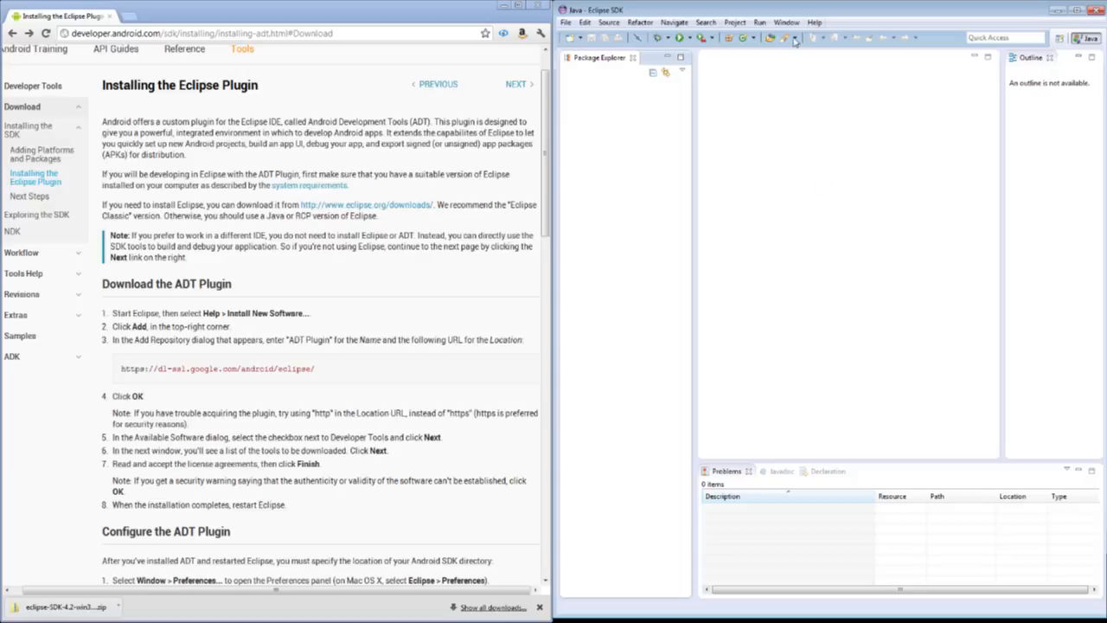
left_click(814, 23)
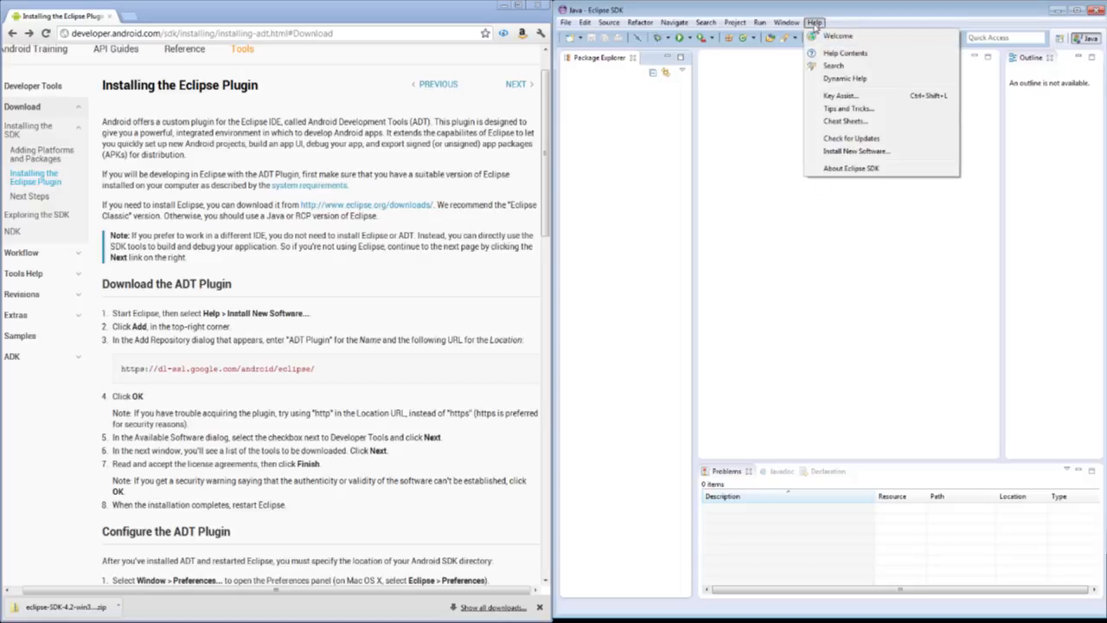
left_click(911, 155)
left_click(749, 114)
left_click_drag(741, 121, 580, 144)
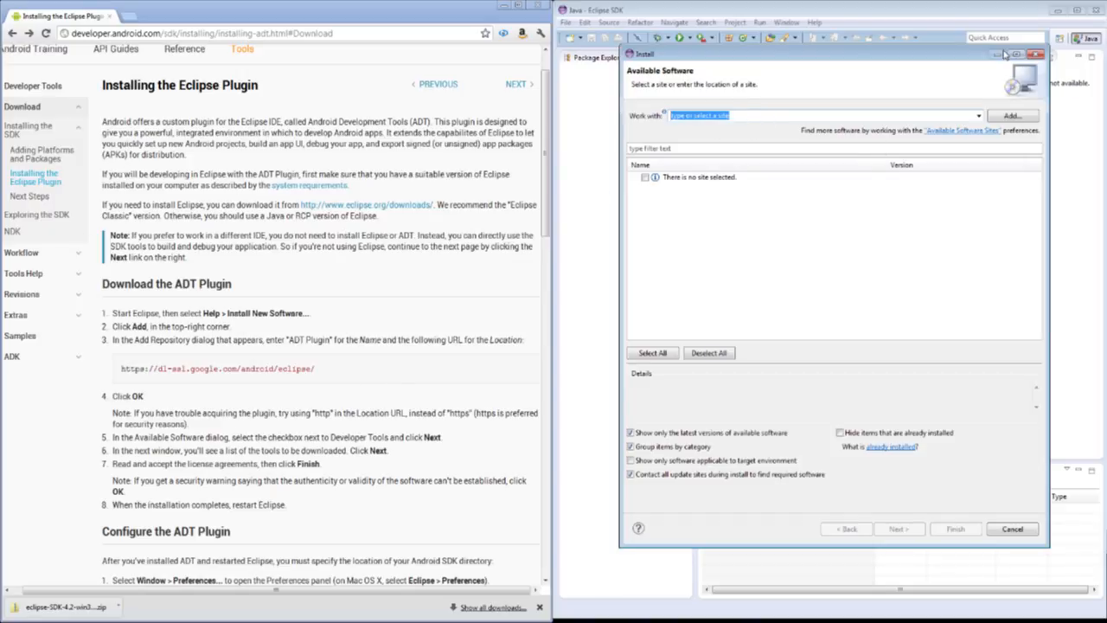
left_click(1009, 116)
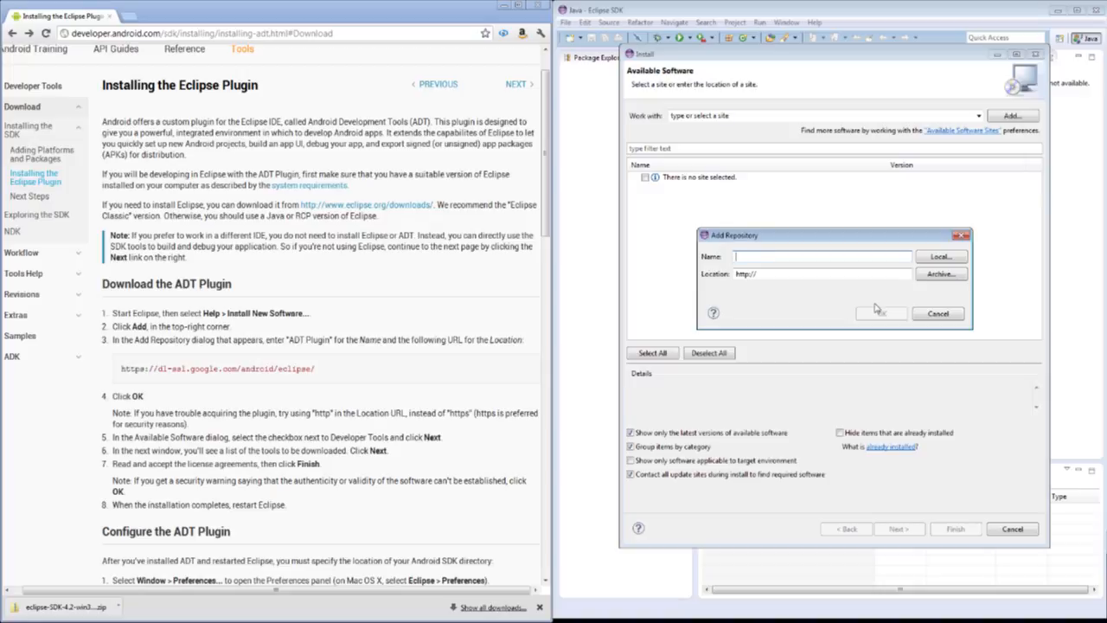
type("Android")
key("Tab")
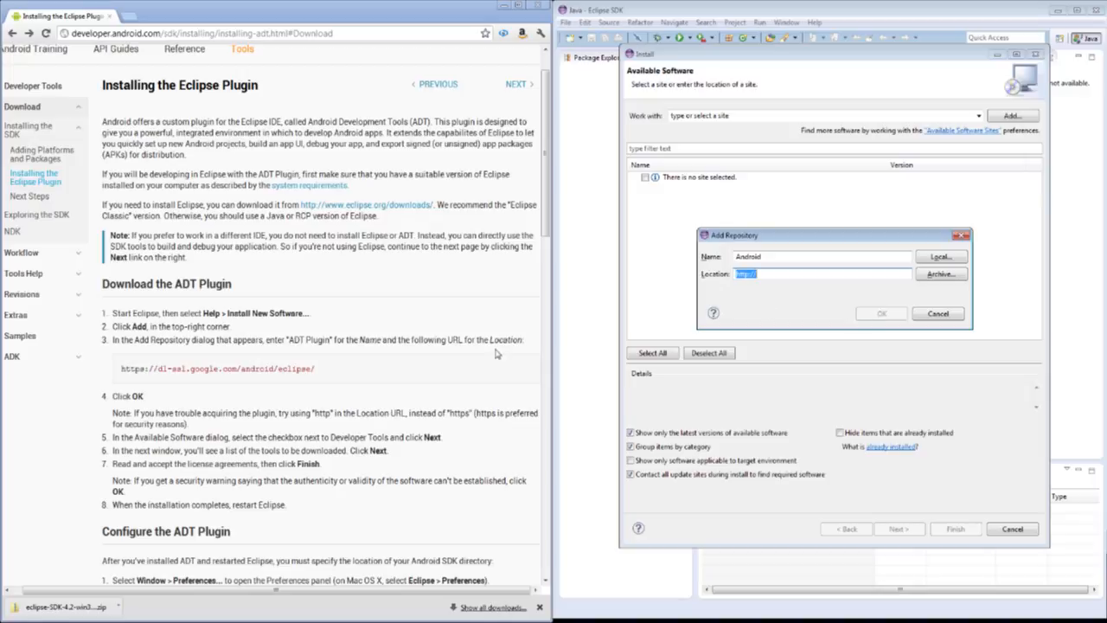
left_click_drag(337, 370, 122, 372)
right_click(130, 370)
left_click(190, 379)
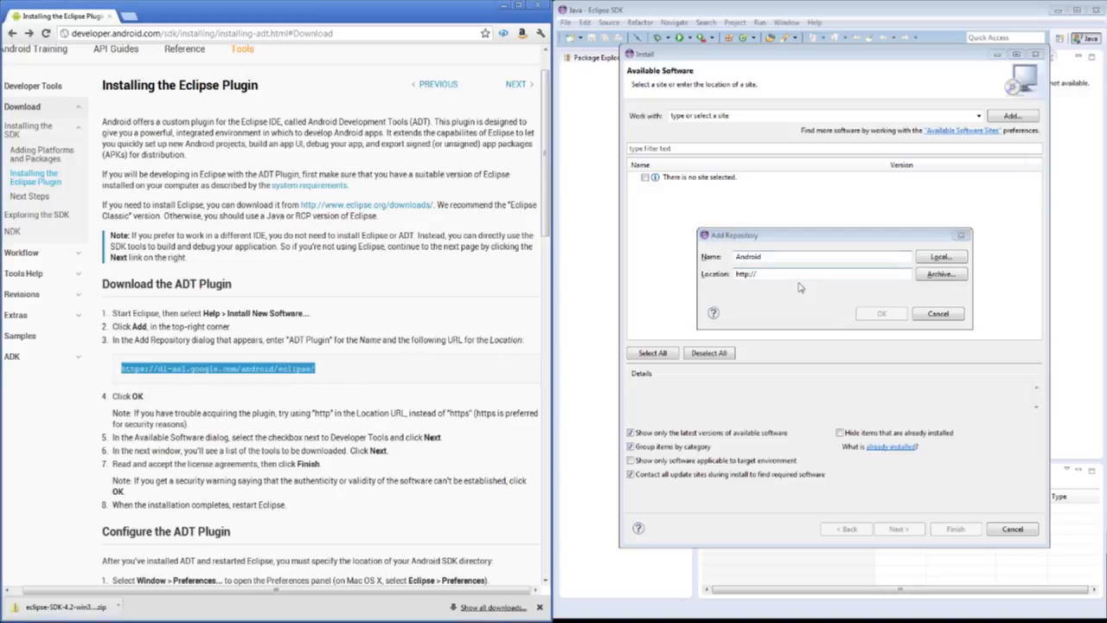
left_click(749, 275)
double_click(749, 275)
right_click(754, 276)
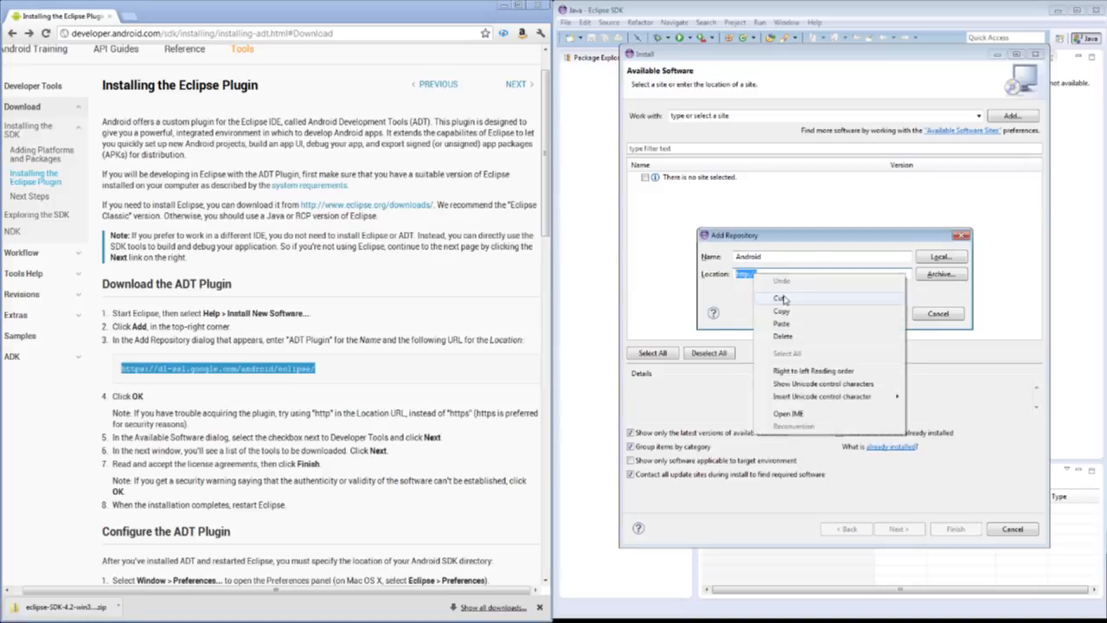
left_click(778, 327)
Extend the repository name to Android ADT Plugin and confirm adding the repository
left_click(803, 262)
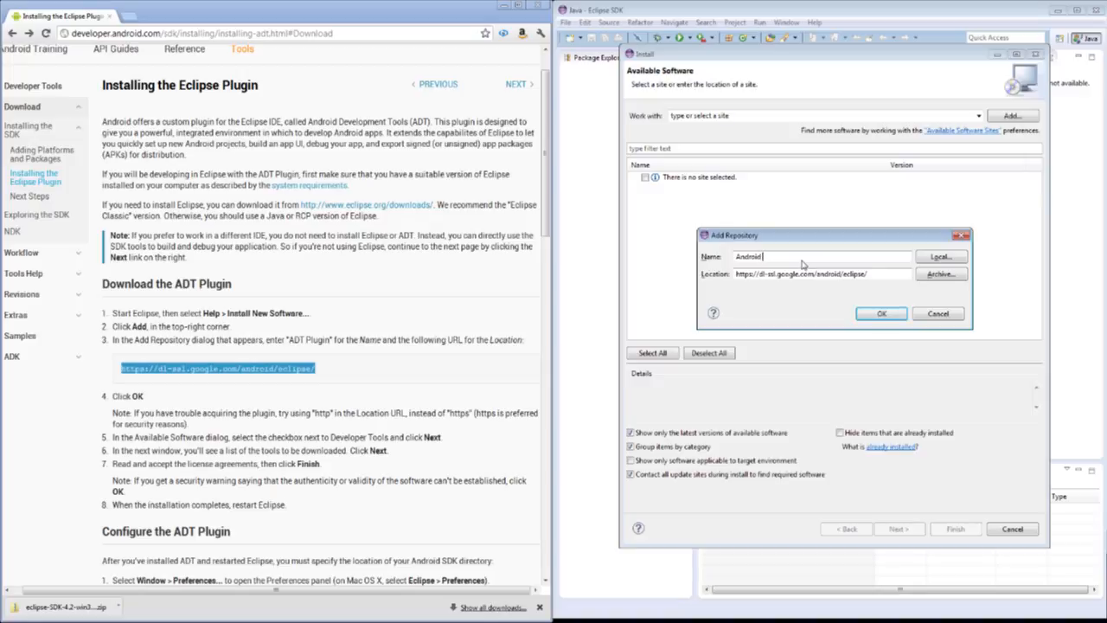
type("ADT Plugin")
left_click(878, 319)
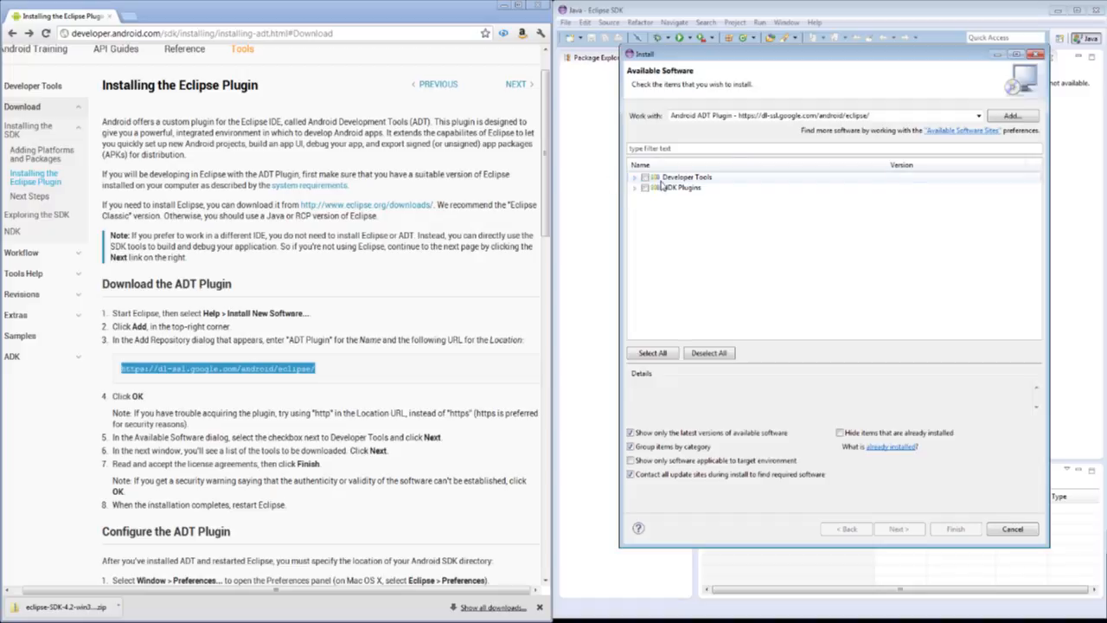
Try to install all packages of the Developer Tools category by selecting them and continuing to the install details
left_click(635, 179)
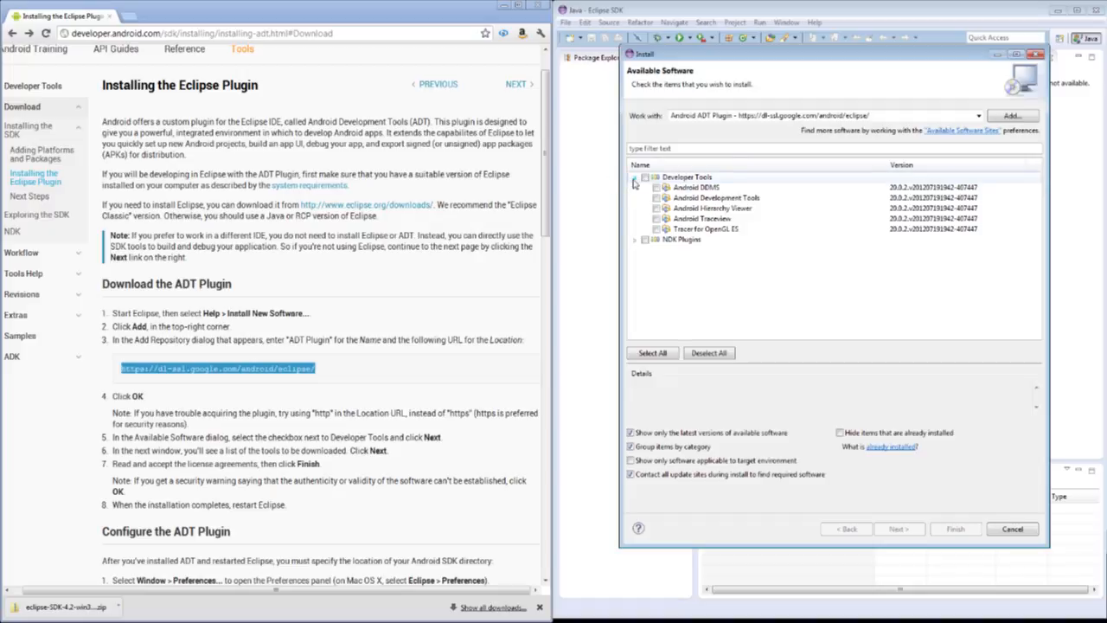
left_click(645, 178)
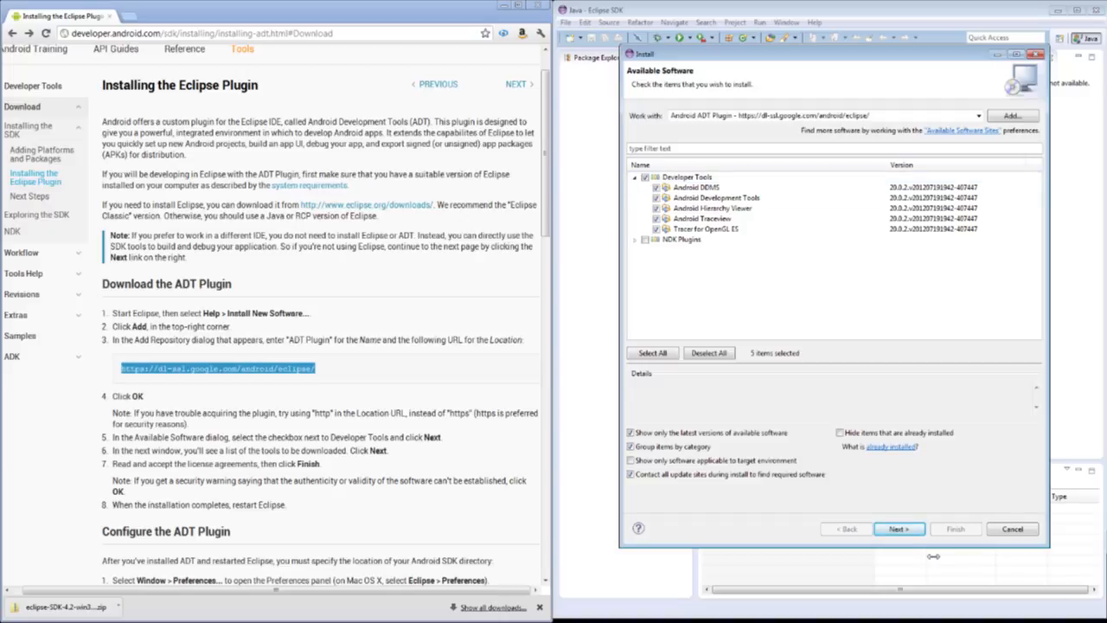
left_click(900, 528)
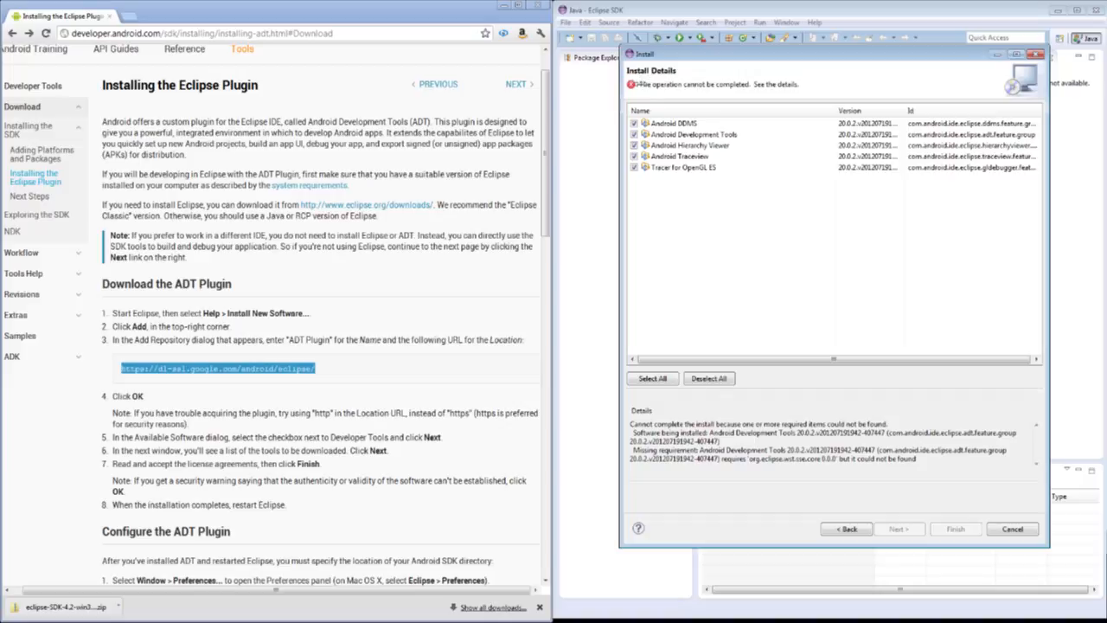
Examine the missing requirement named in the install details and return to the available software list
mouse_move(917, 459)
left_mouse_down()
mouse_move(698, 435)
mouse_move(627, 413)
mouse_move(664, 434)
mouse_move(931, 471)
left_mouse_up()
left_click(924, 445)
left_click_drag(783, 459, 805, 459)
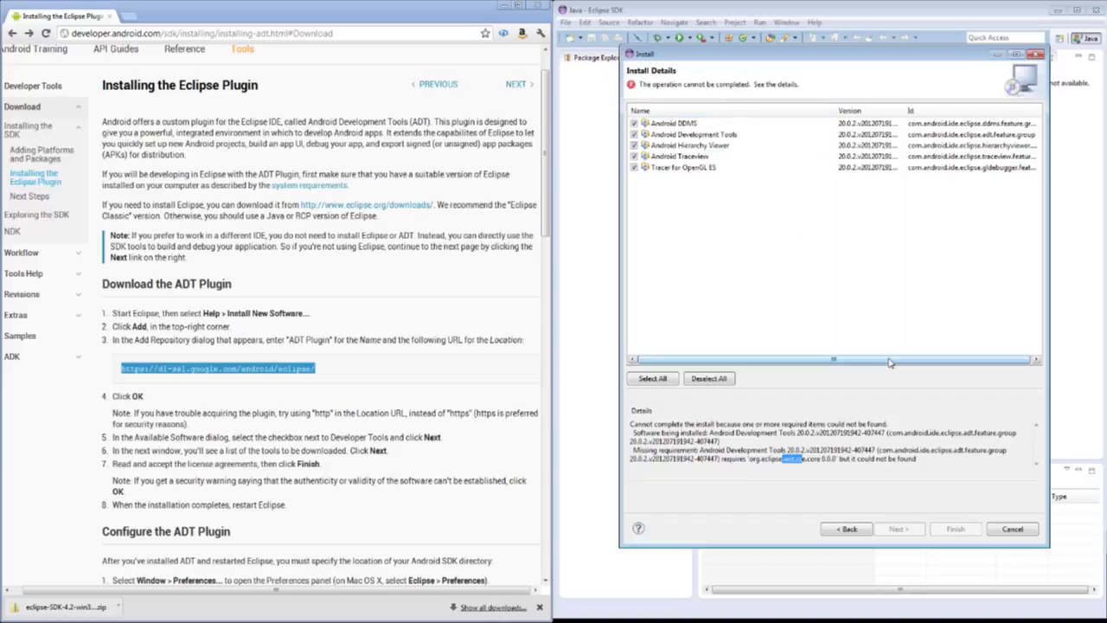
left_click(852, 532)
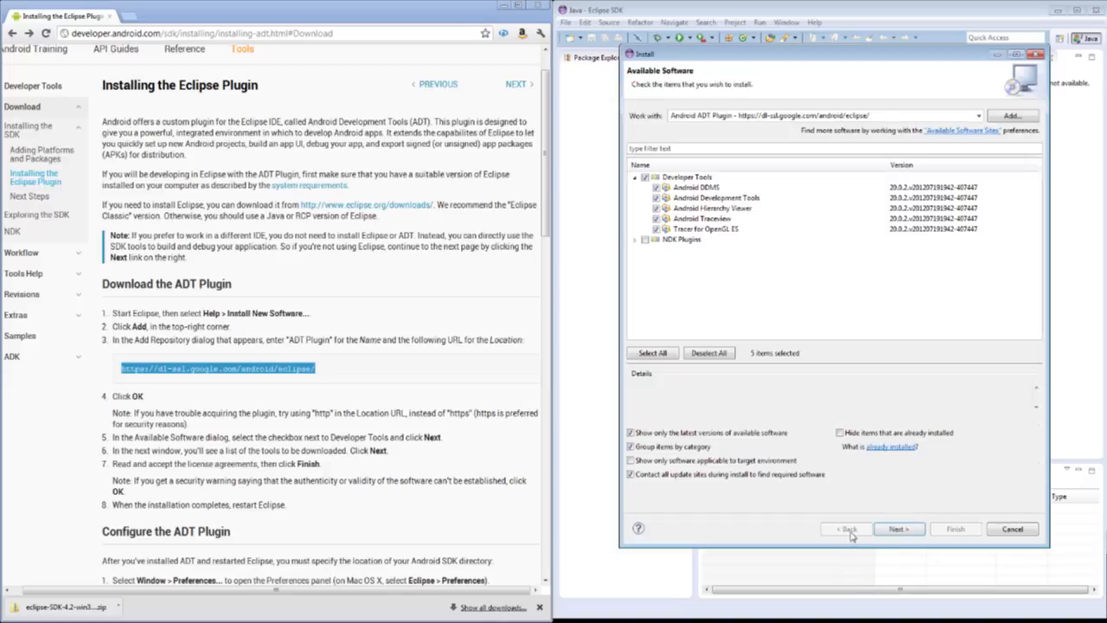
left_click(1010, 116)
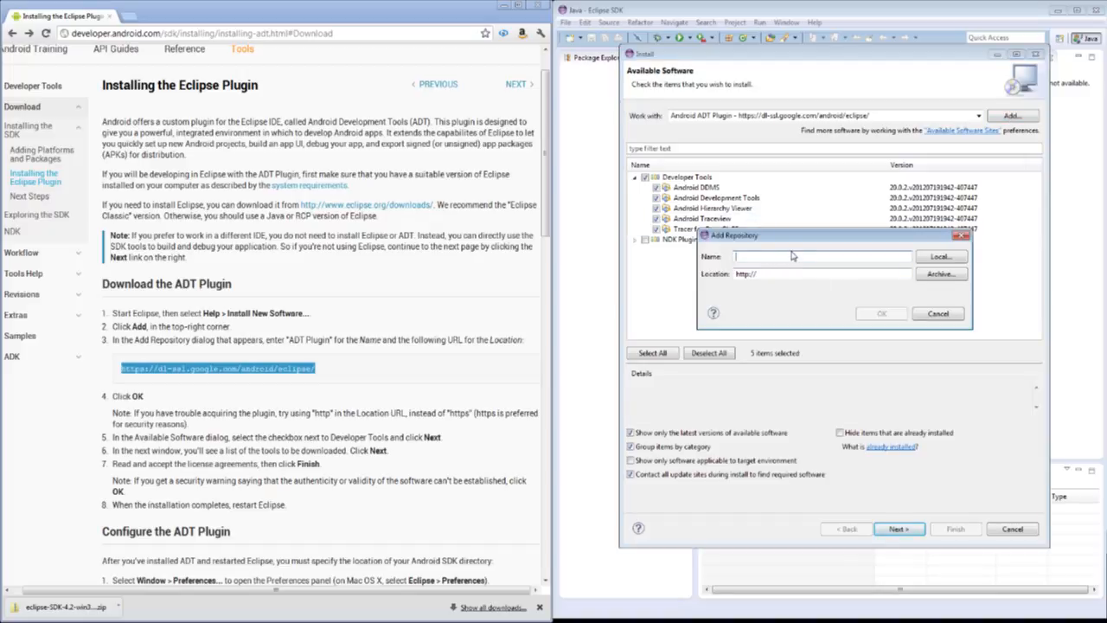
type("Eclipse Plugins")
left_click(770, 274)
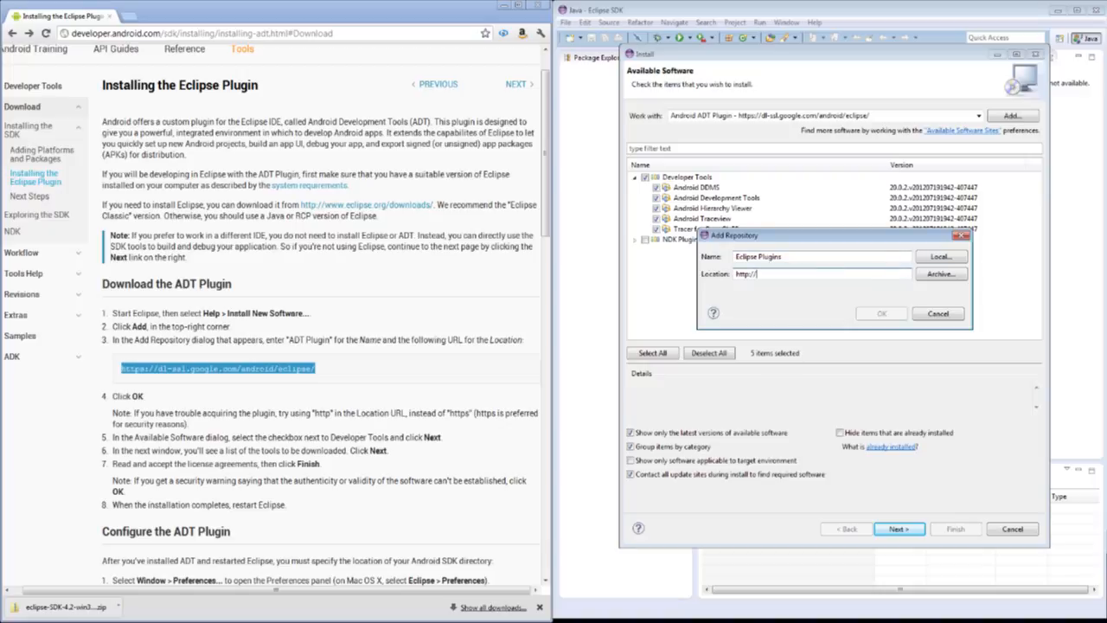
key("alt+Tab")
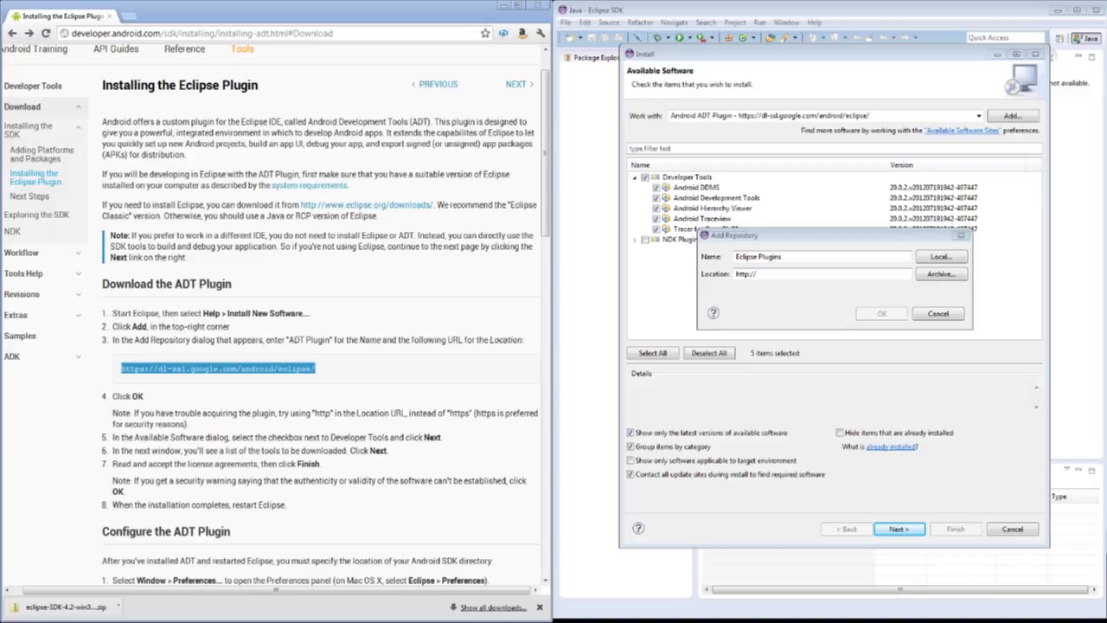
left_click(804, 274)
left_click_drag(804, 274, 735, 277)
right_click(739, 279)
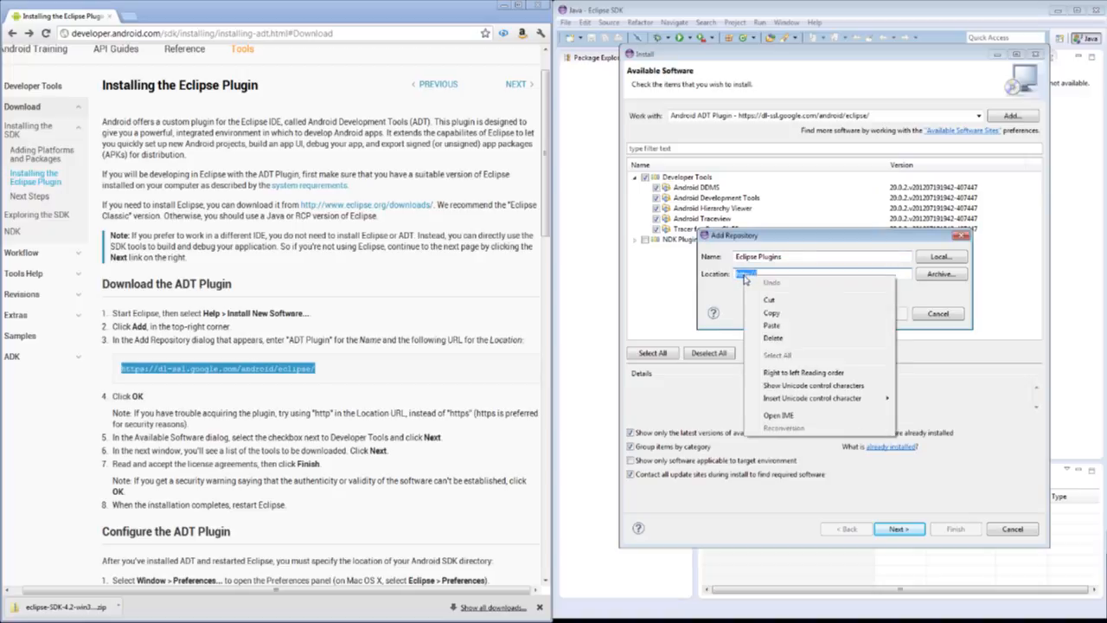
left_click(787, 324)
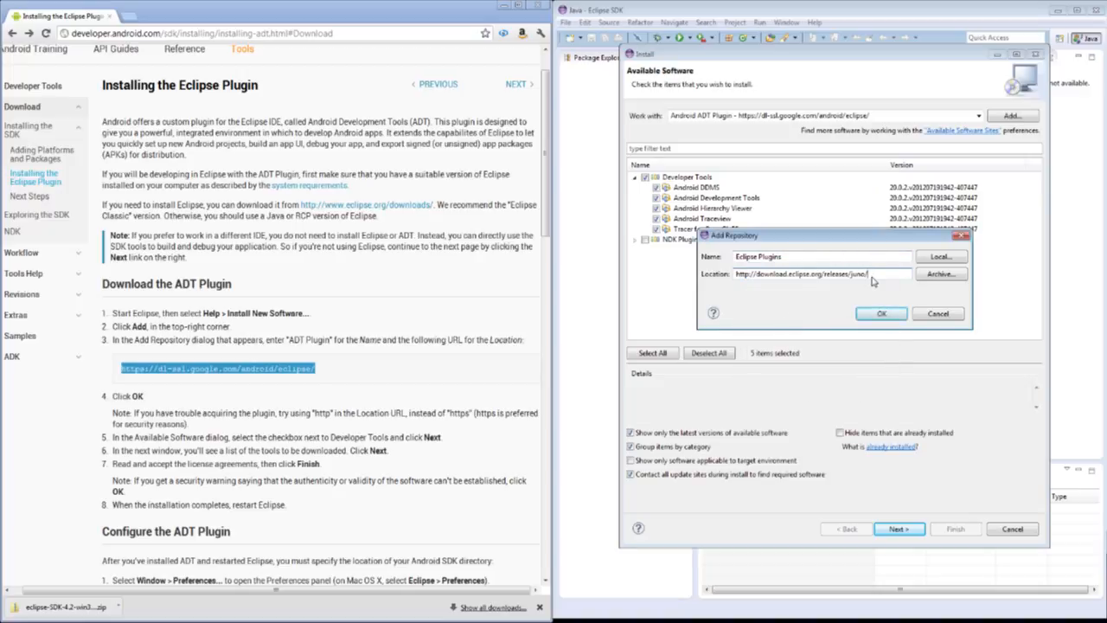
left_click_drag(850, 275, 882, 276)
type("eclipse/")
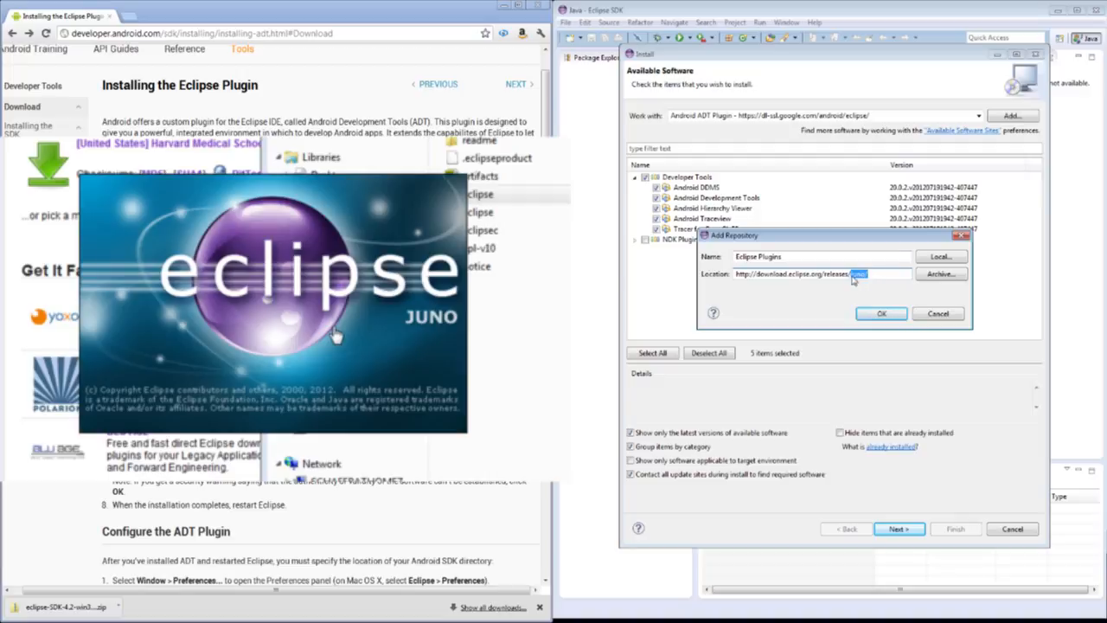
left_click(854, 275)
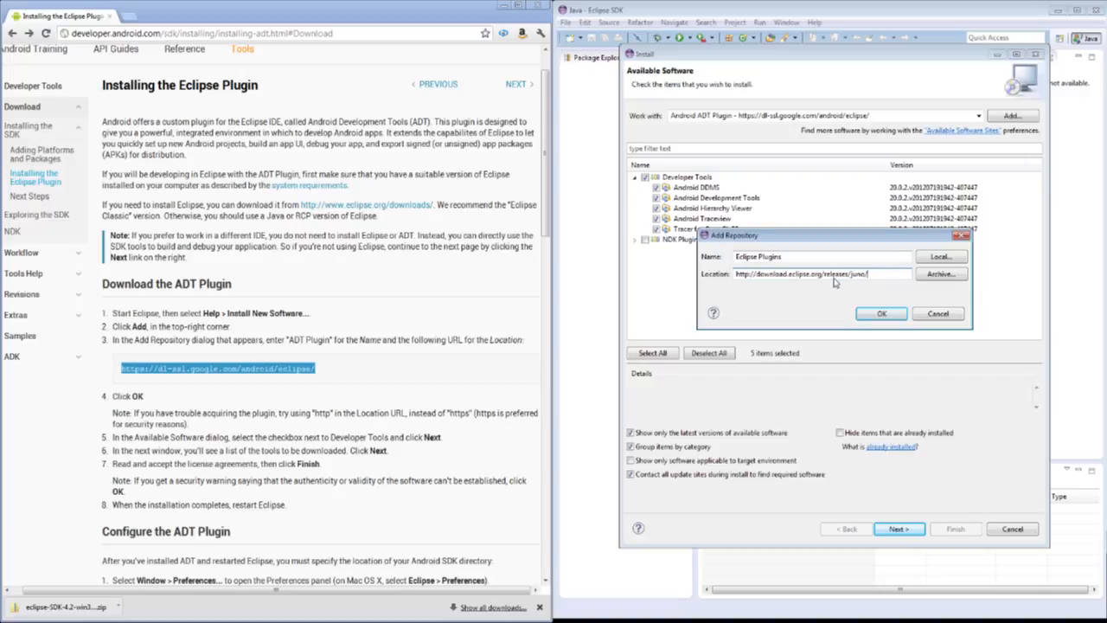
left_click(884, 318)
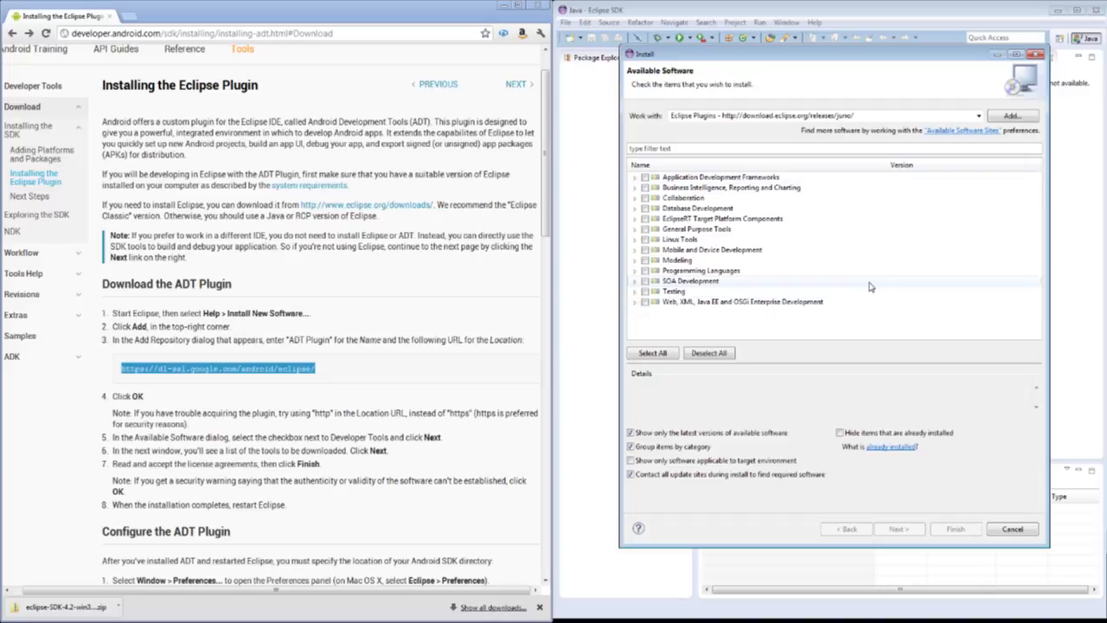
Expand the Web, XML, Java EE and OSGi Enterprise Development category and look through its packages
left_click(635, 303)
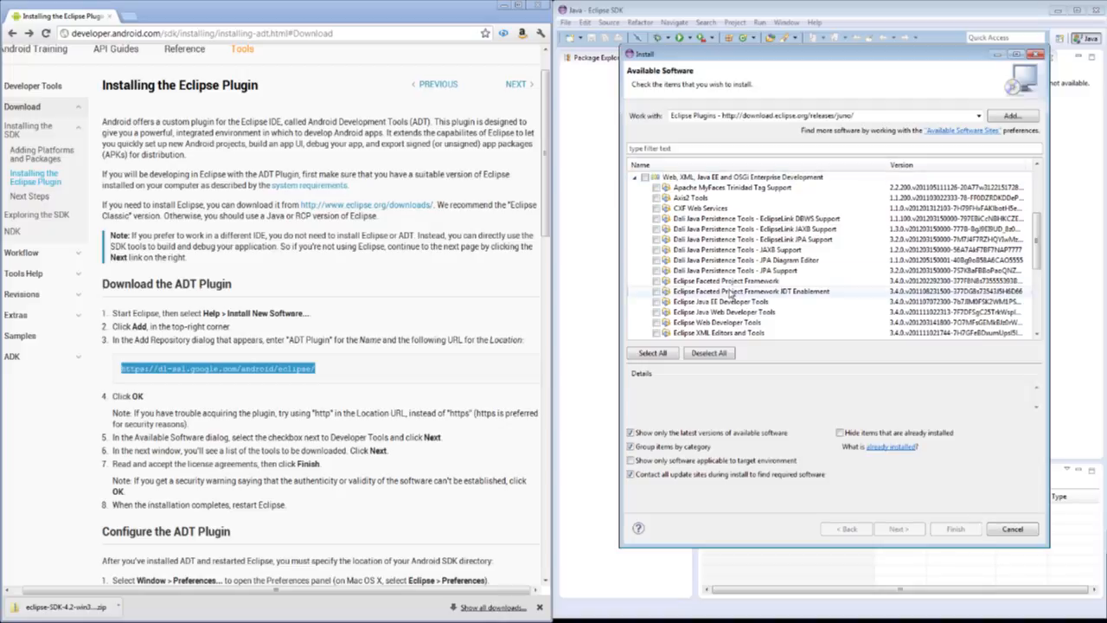
scroll(728, 276, "down", 2)
scroll(728, 279, "down", 1)
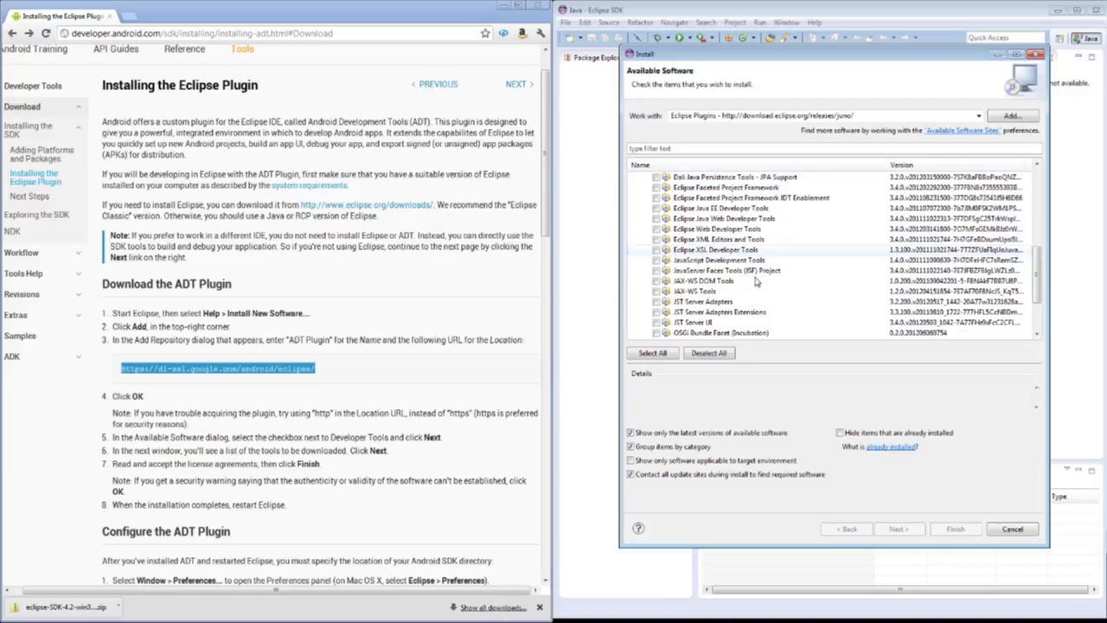
scroll(774, 283, "down", 2)
scroll(777, 285, "down", 1)
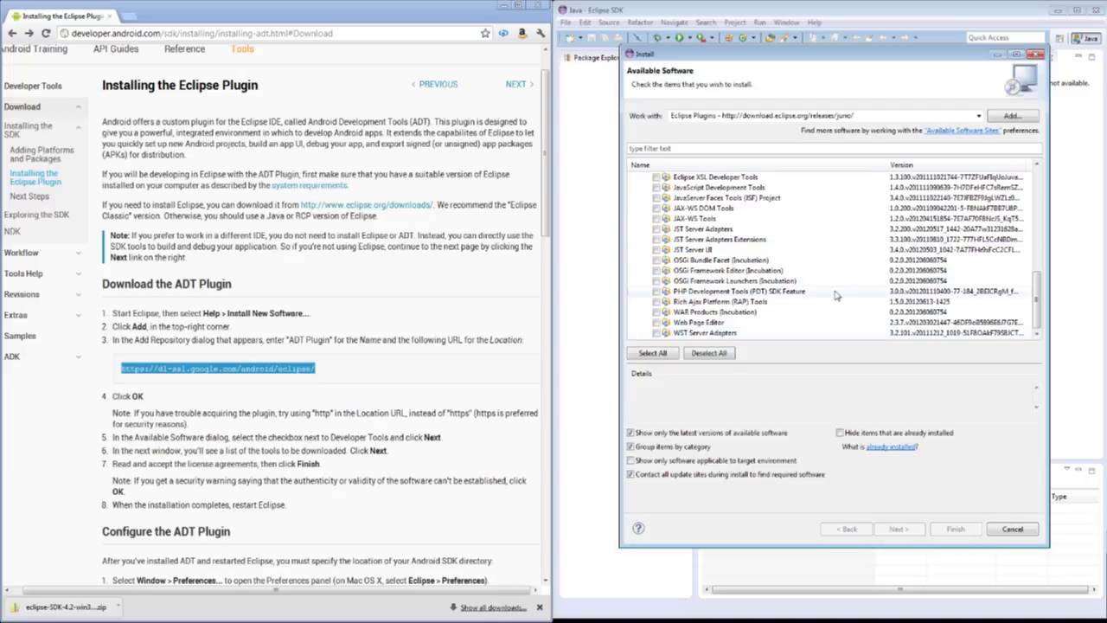
scroll(845, 309, "up", 6)
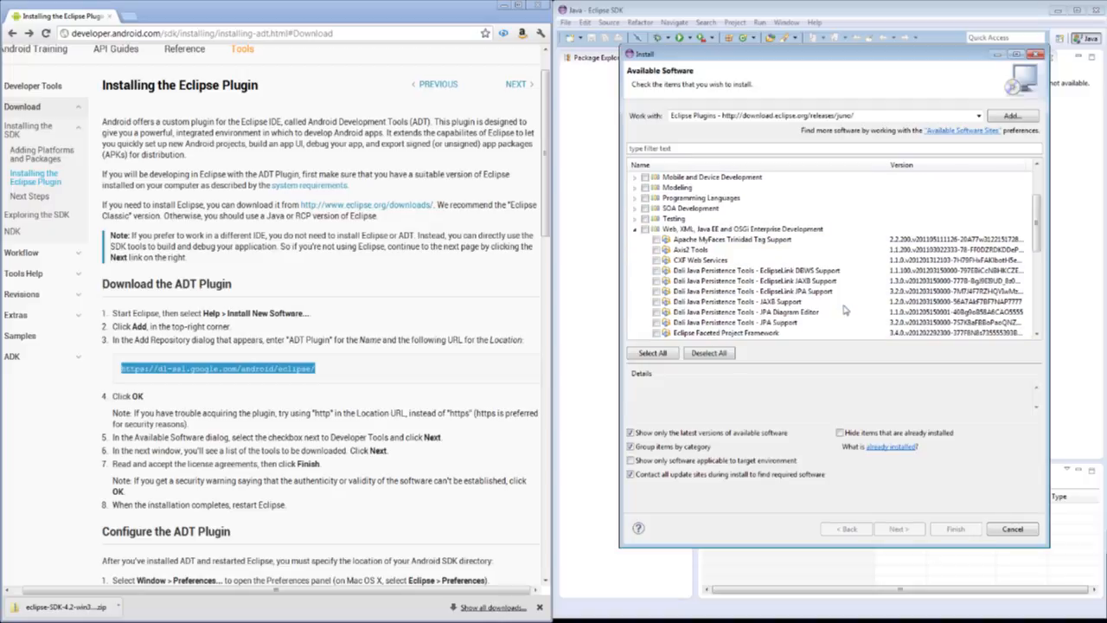
Switch to the Android ADT Plugin site and select the whole Developer Tools category, continuing to the install details
left_click(980, 116)
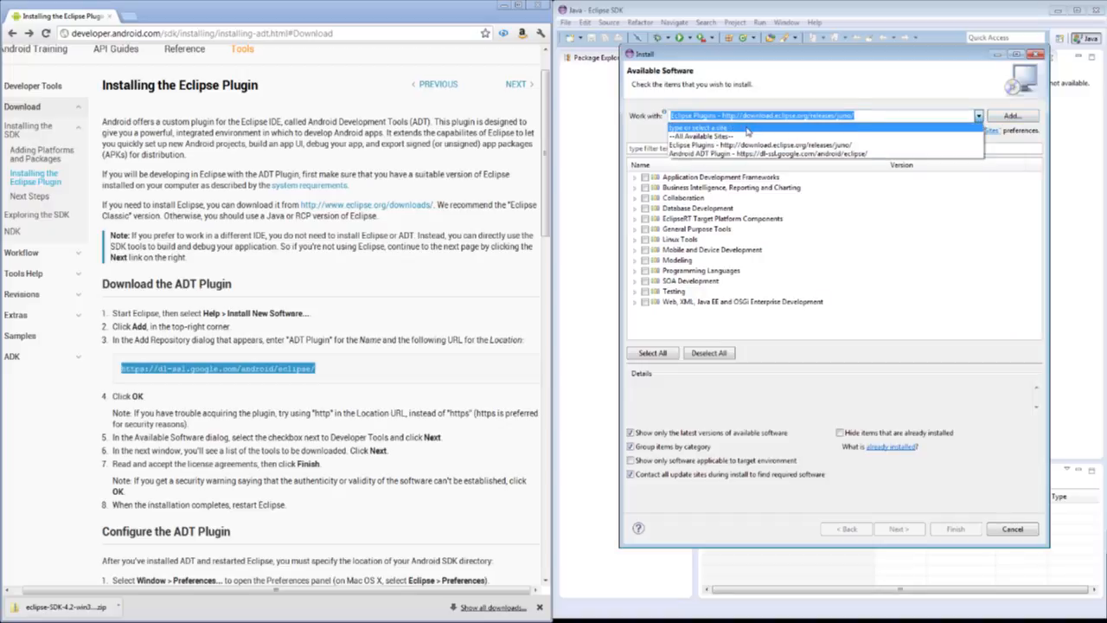
left_click(744, 153)
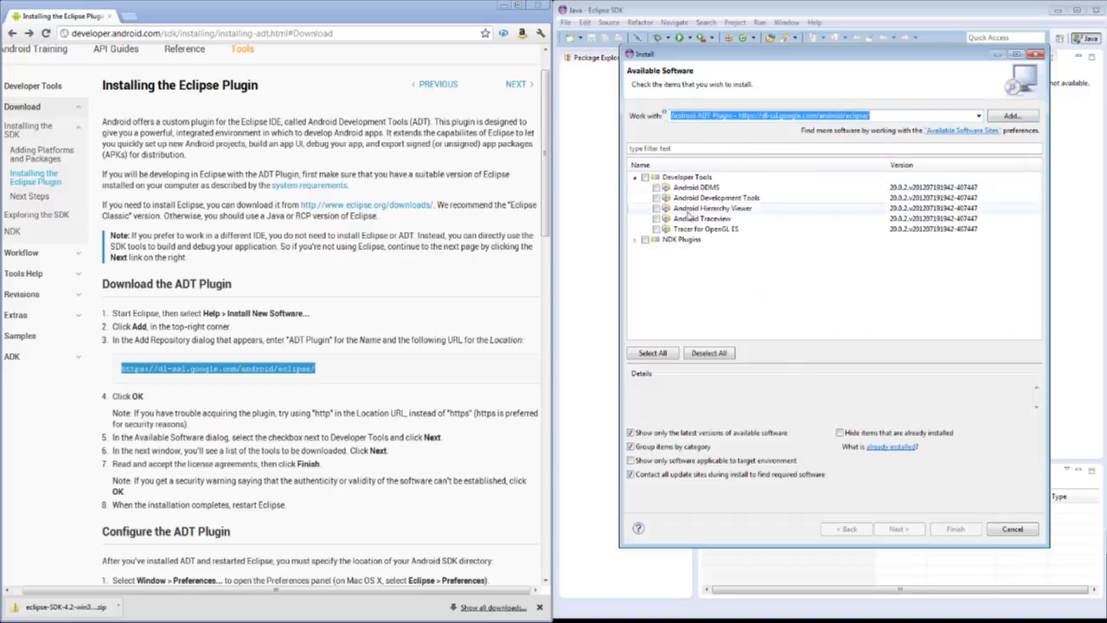
left_click(645, 177)
left_click(900, 529)
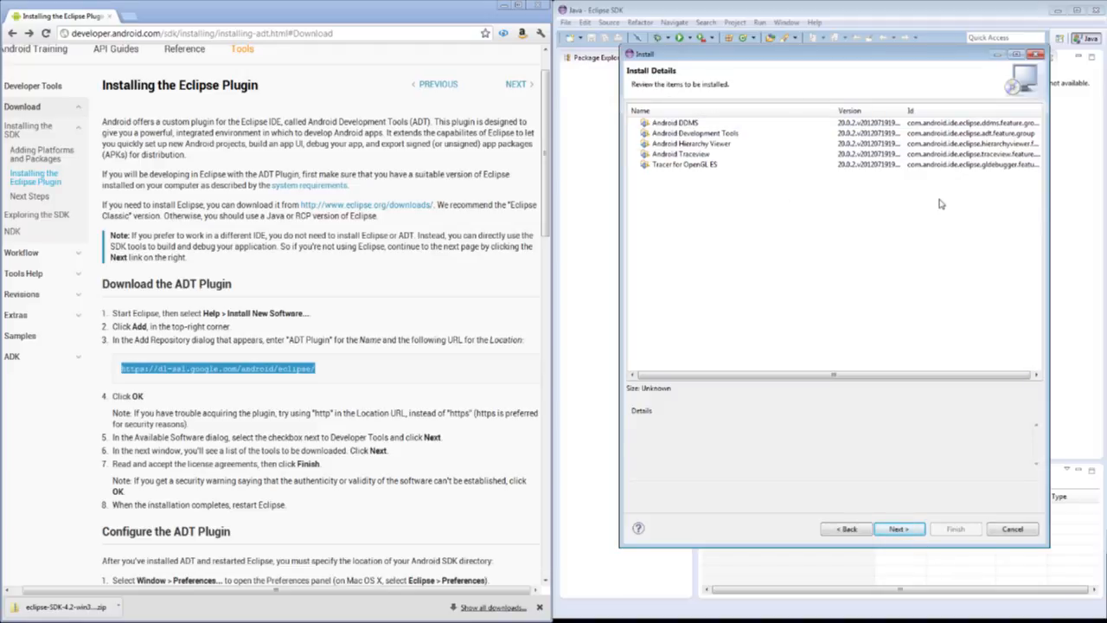
Accept the license agreements and install the Developer Tools packages, allowing the unsigned content
left_click(911, 529)
left_click(868, 463)
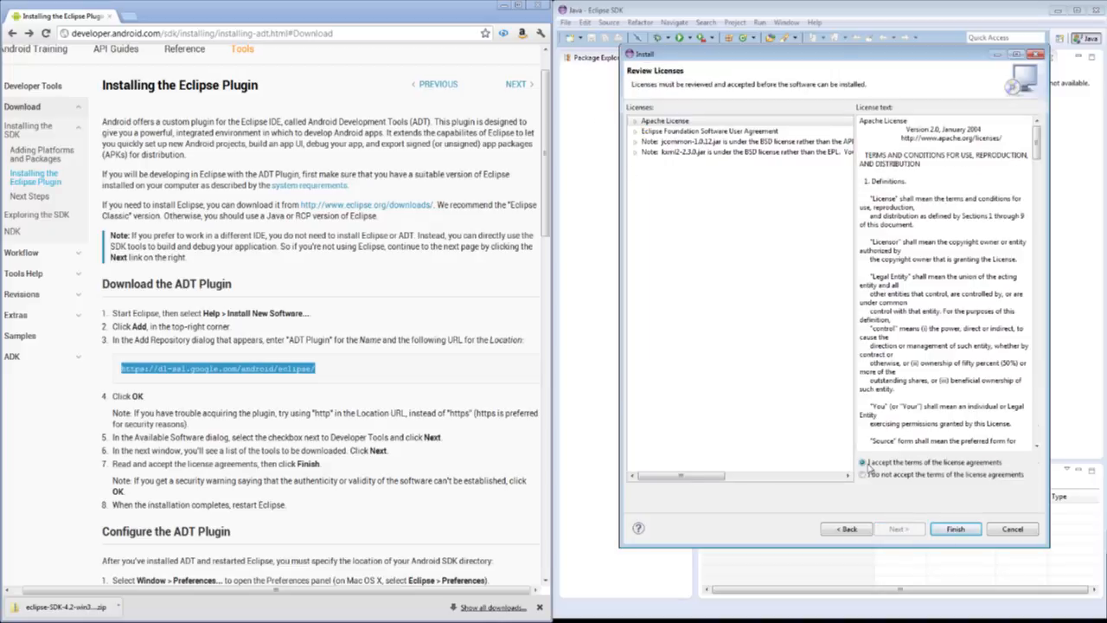
left_click(955, 530)
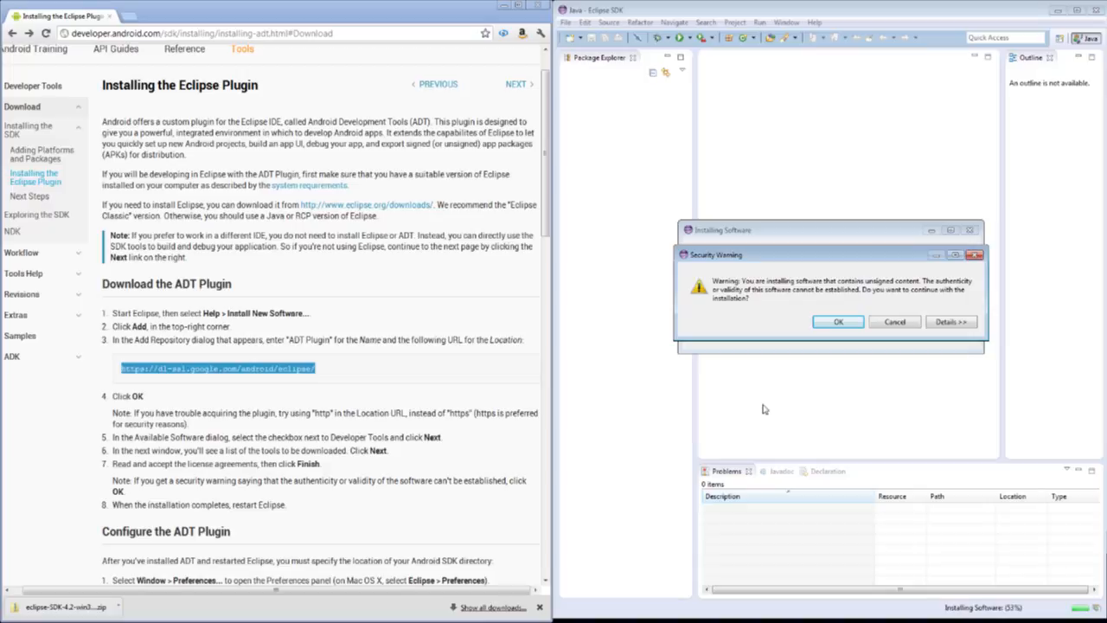
left_click(836, 322)
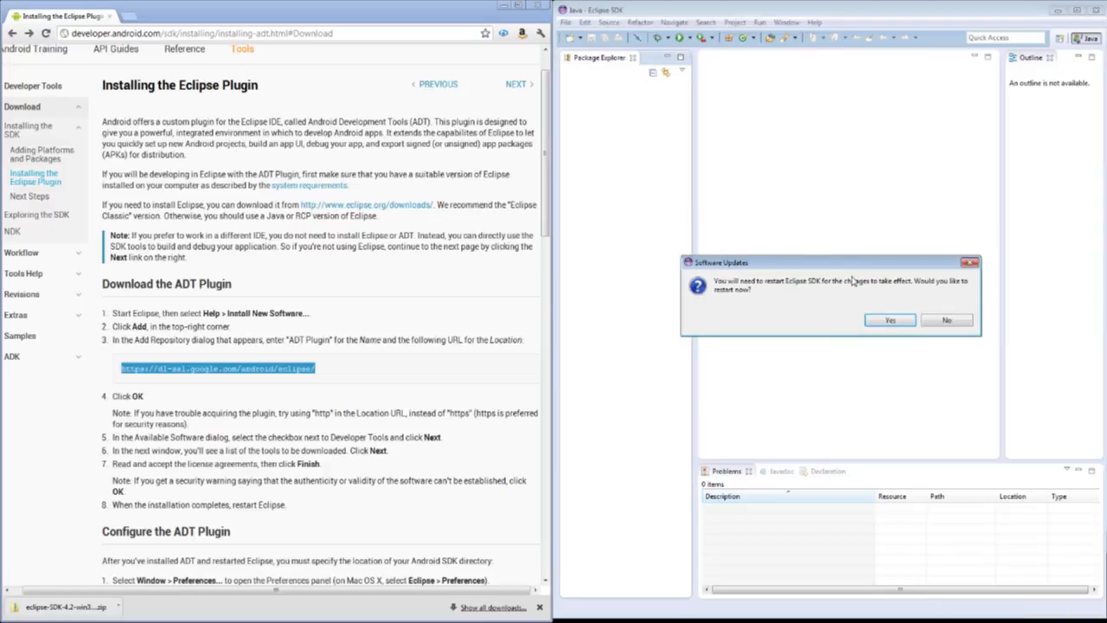
Restart Eclipse to apply the plugin installation and reopen it with the AndroidWorkspace workspace
left_click(890, 320)
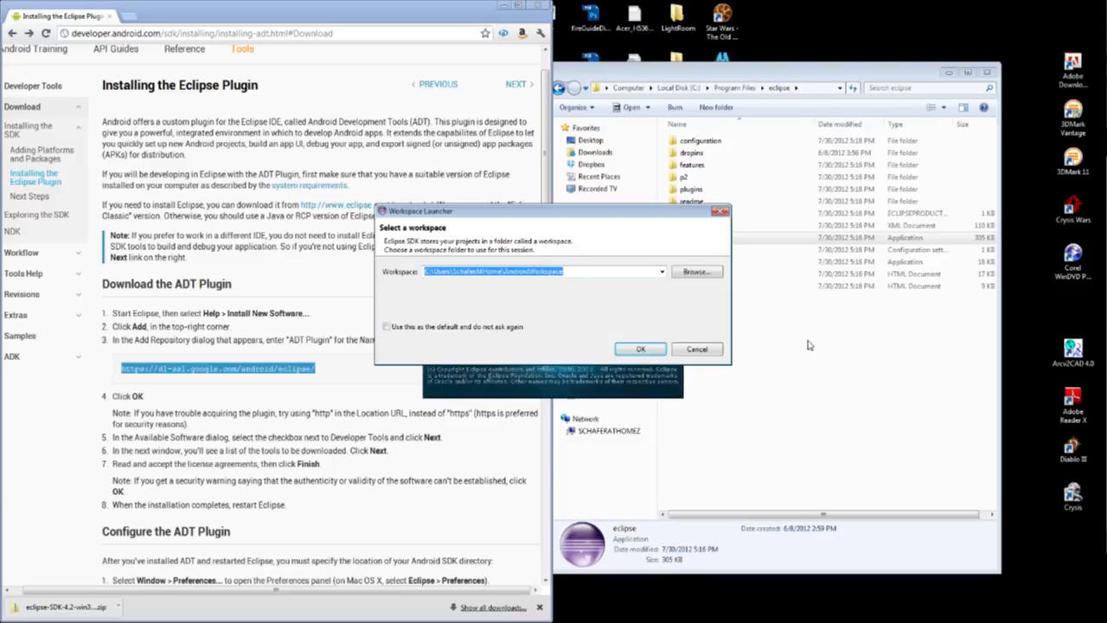
left_click_drag(451, 215, 443, 55)
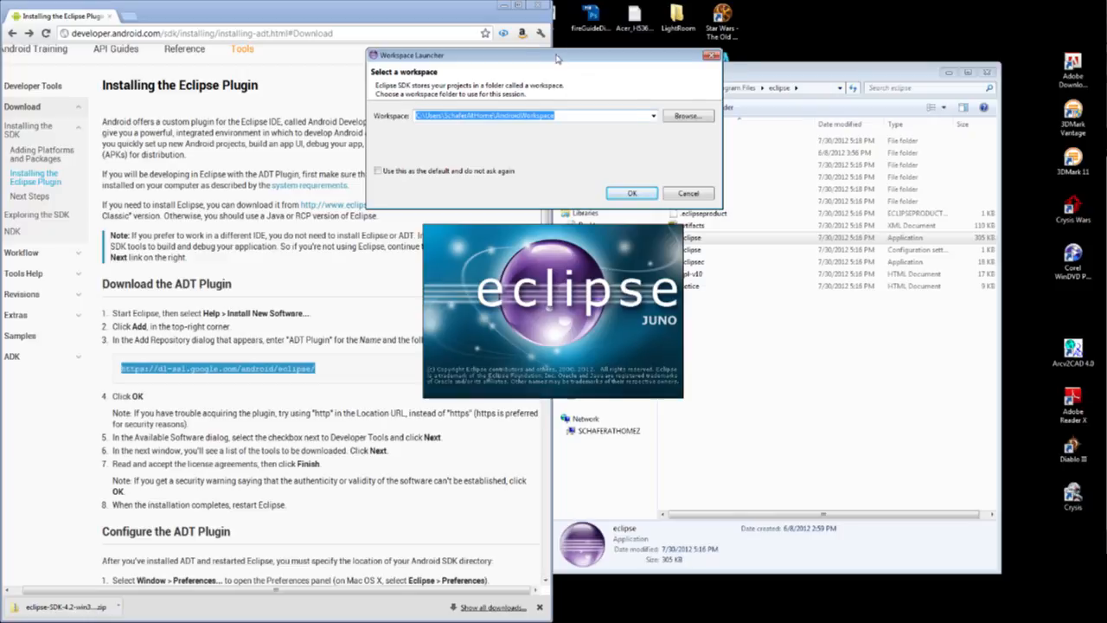
left_click_drag(558, 57, 632, 92)
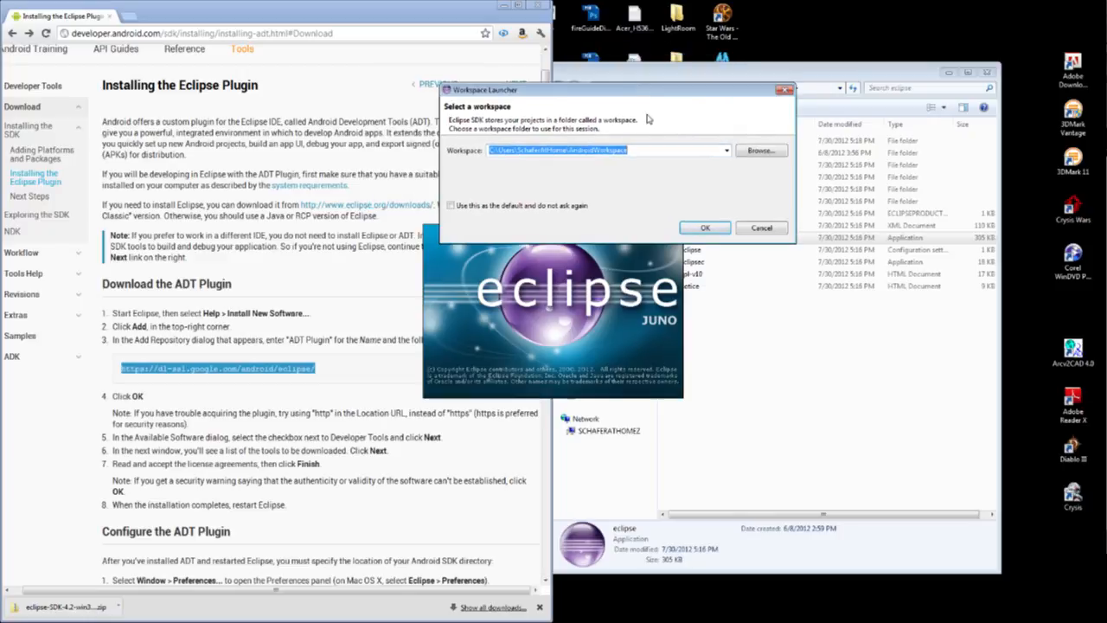
left_click(705, 229)
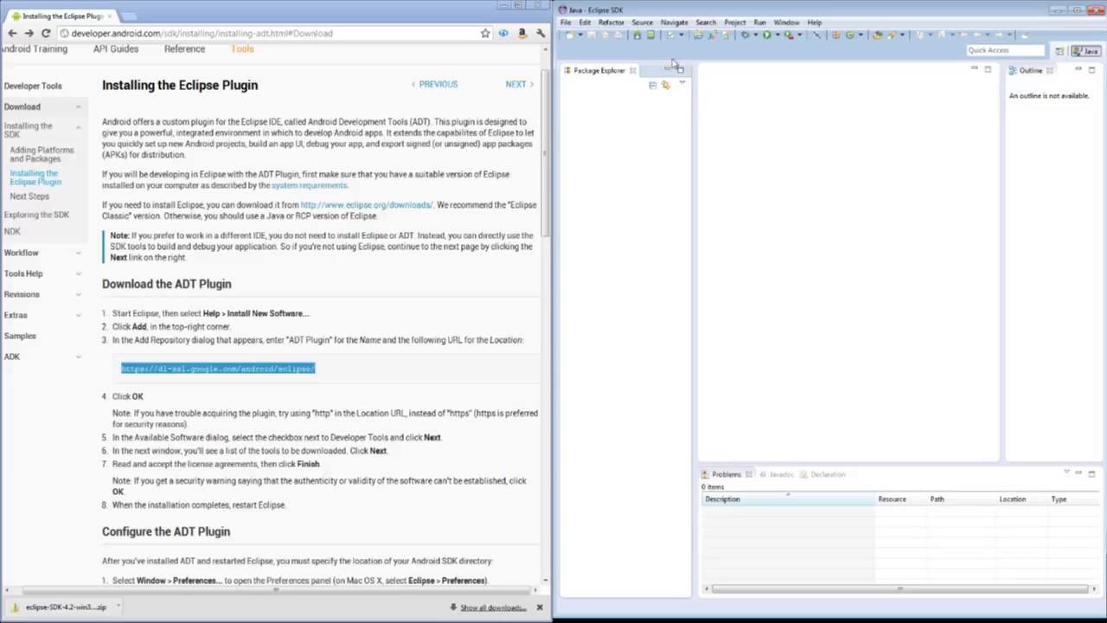
left_click(791, 26)
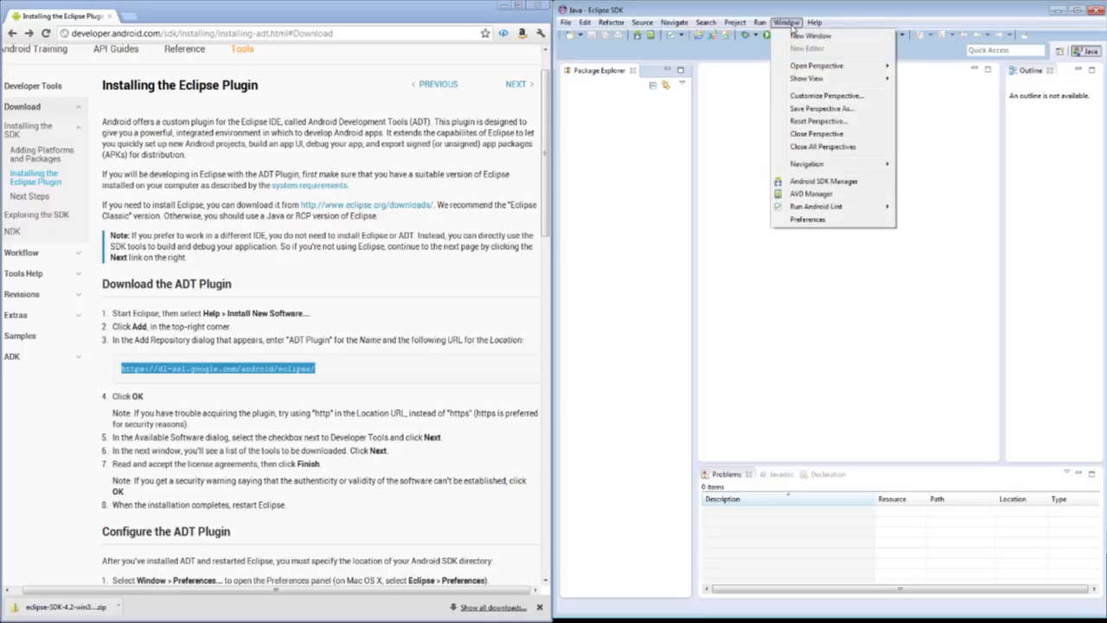
left_click(822, 219)
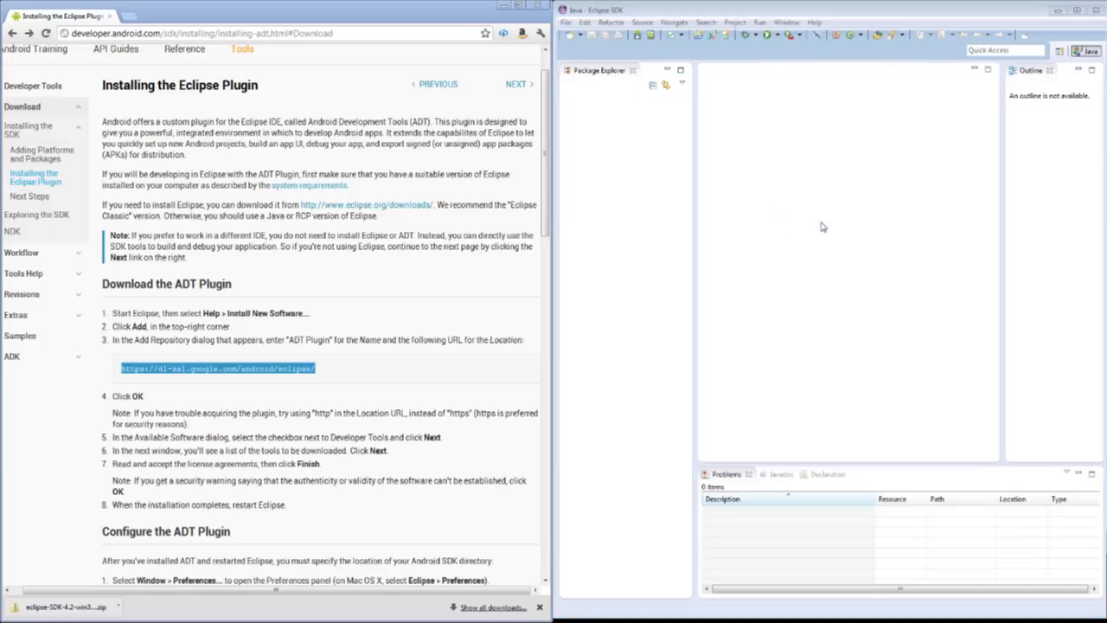
left_click_drag(791, 109, 765, 131)
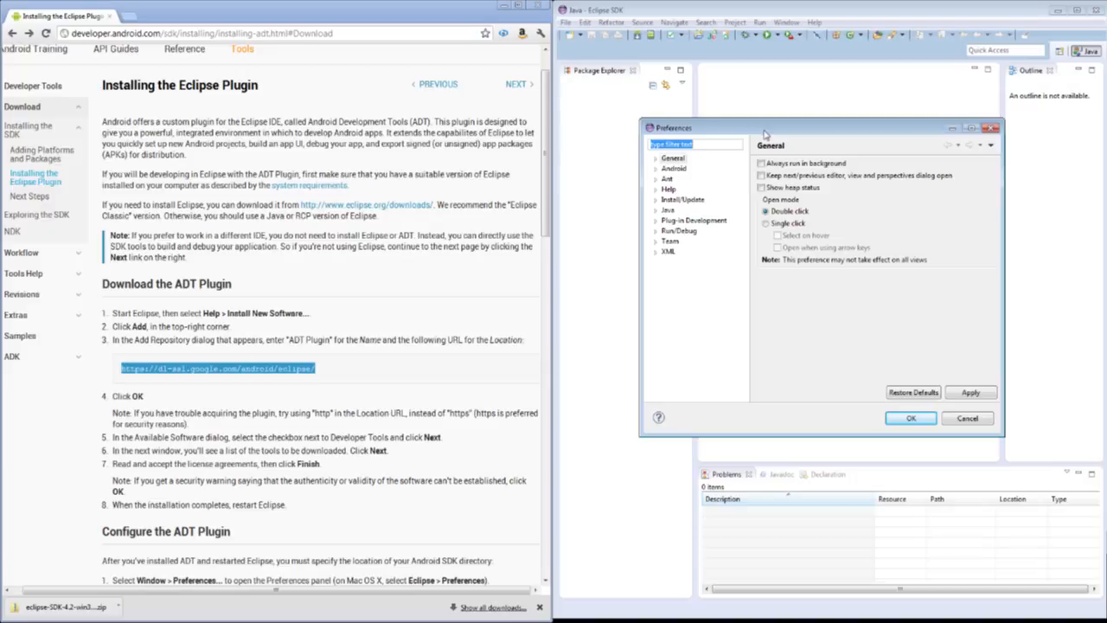
left_click(979, 422)
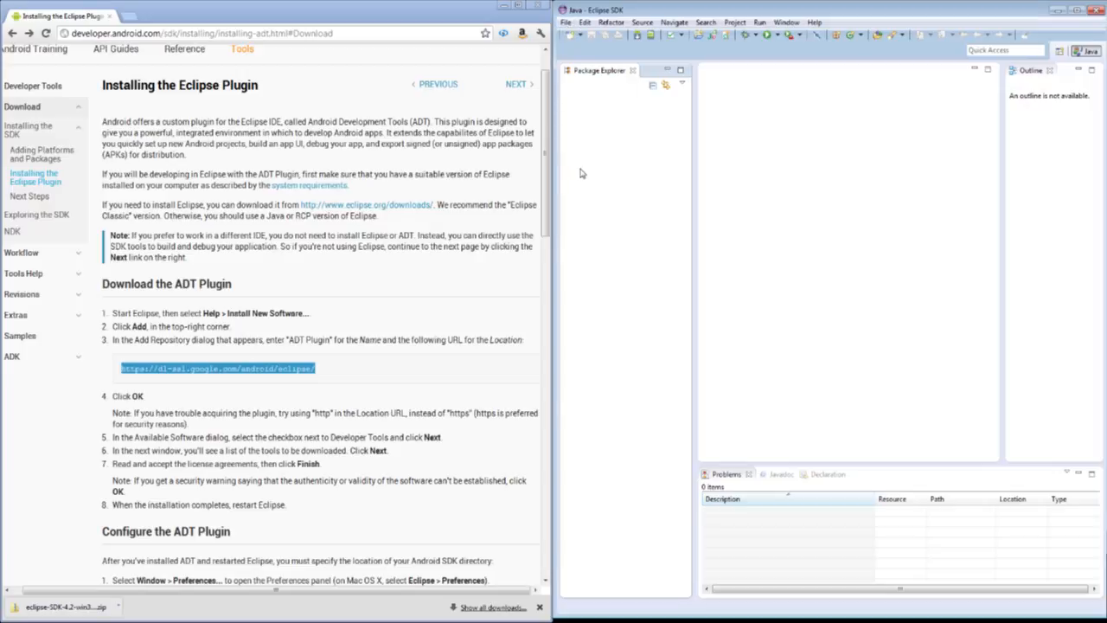
Consult the Configure the ADT Plugin instructions in the browser and open the Android page of the Eclipse preferences
left_click(286, 435)
scroll(281, 422, "down", 2)
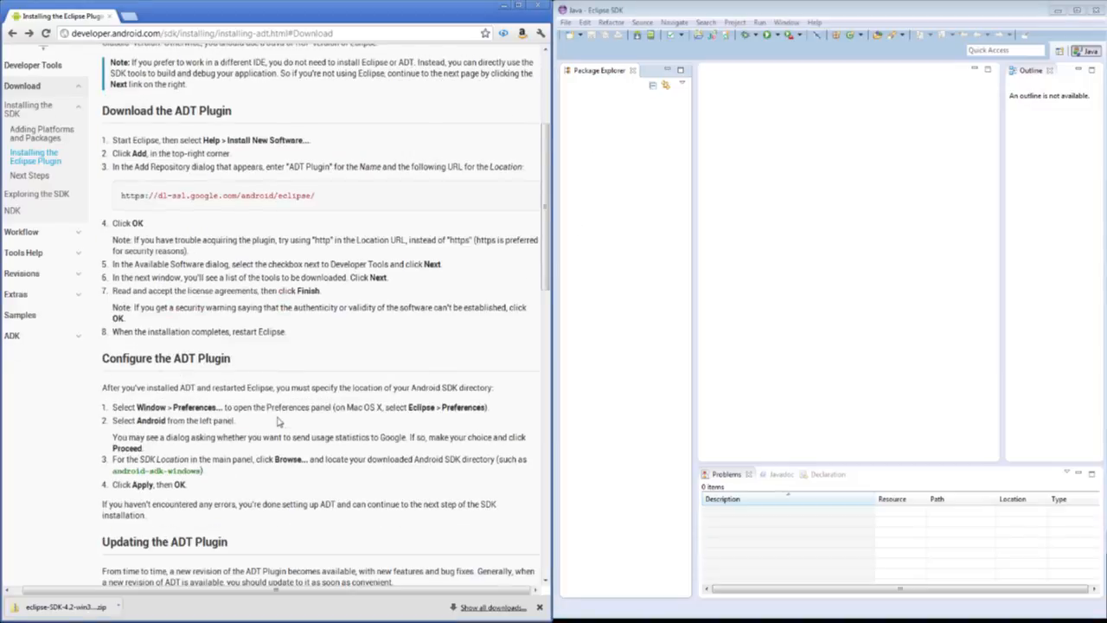
left_click_drag(102, 390, 242, 424)
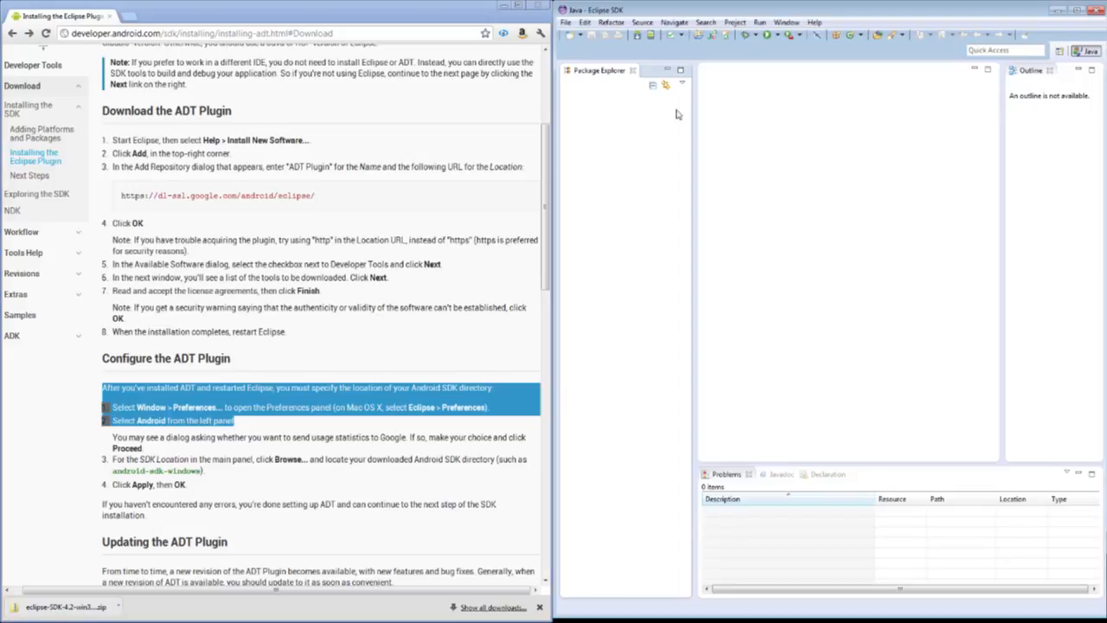
left_click(564, 22)
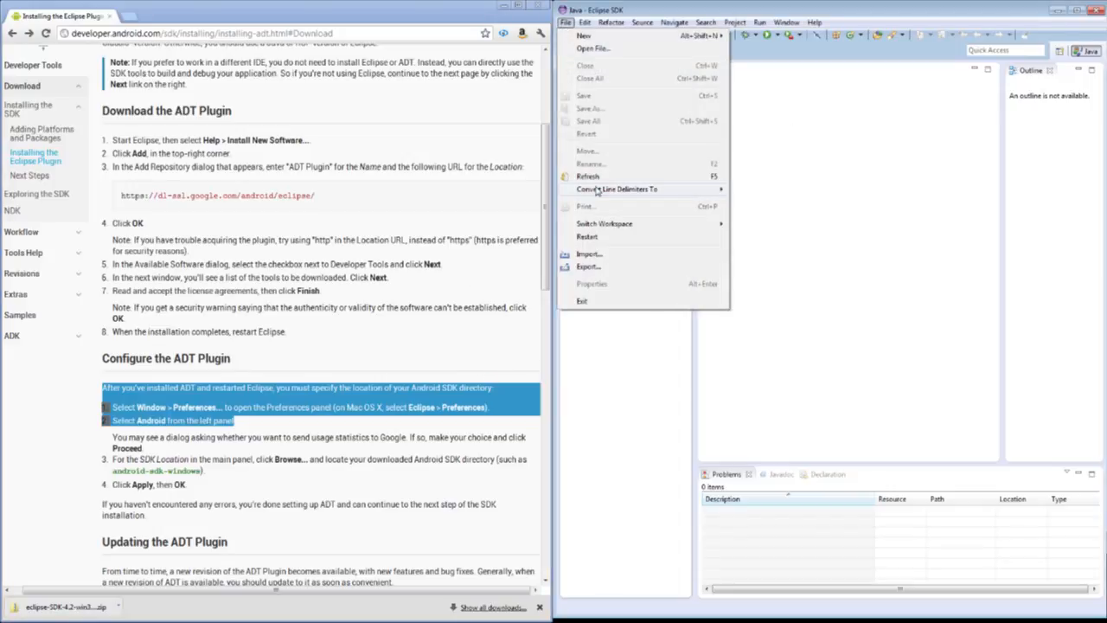
mouse_move(783, 25)
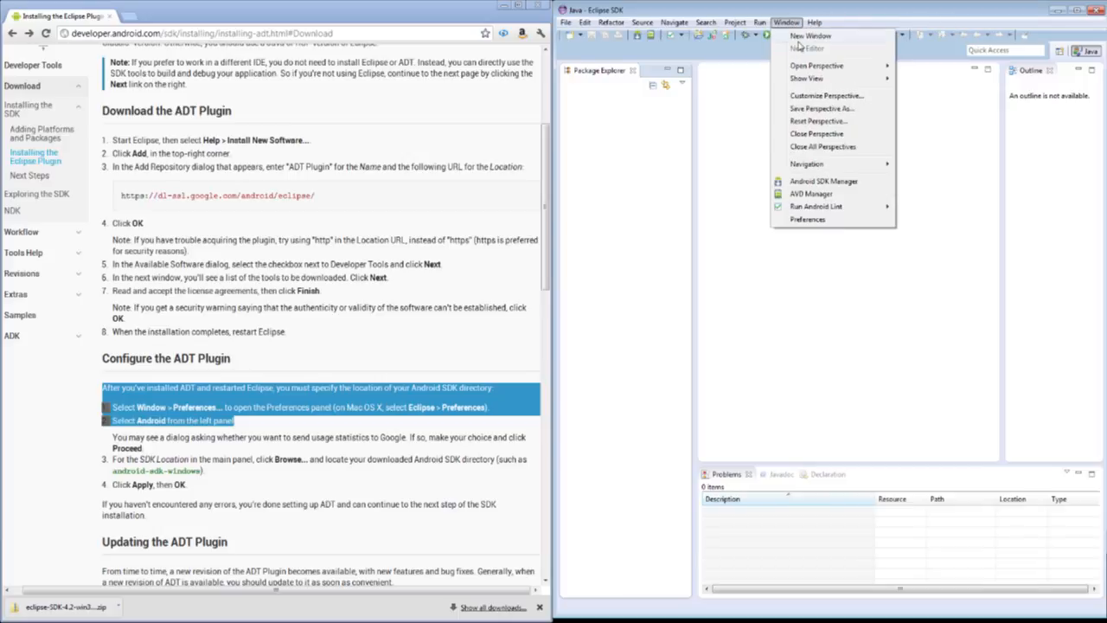
left_click(818, 220)
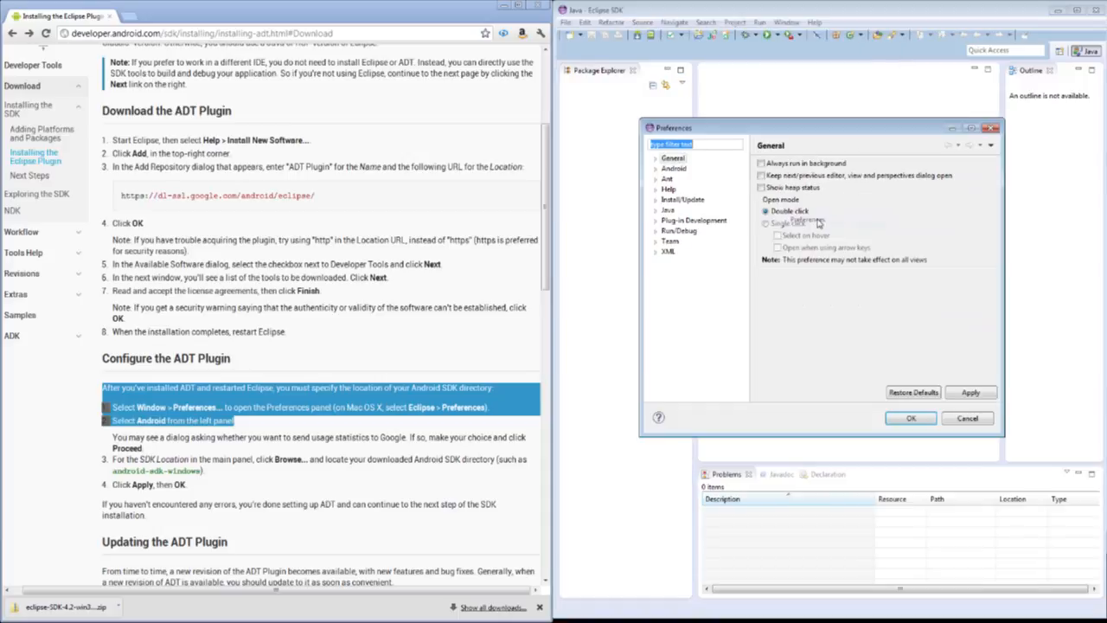
left_click(673, 171)
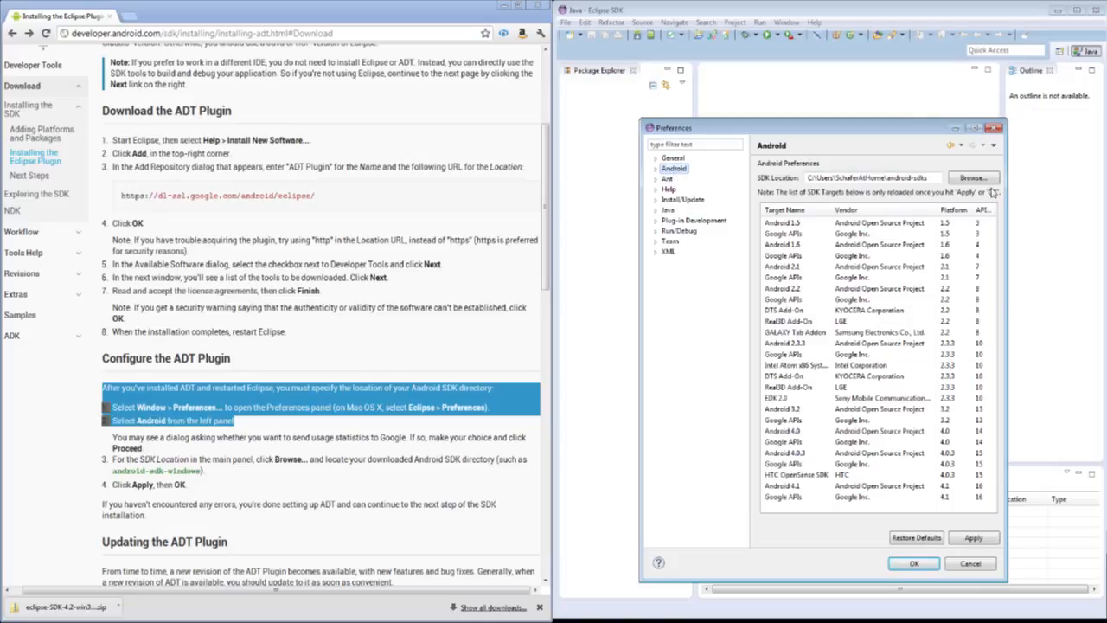
Set the Android SDK location to the android-sdk folder in the user's home directory
left_click(972, 179)
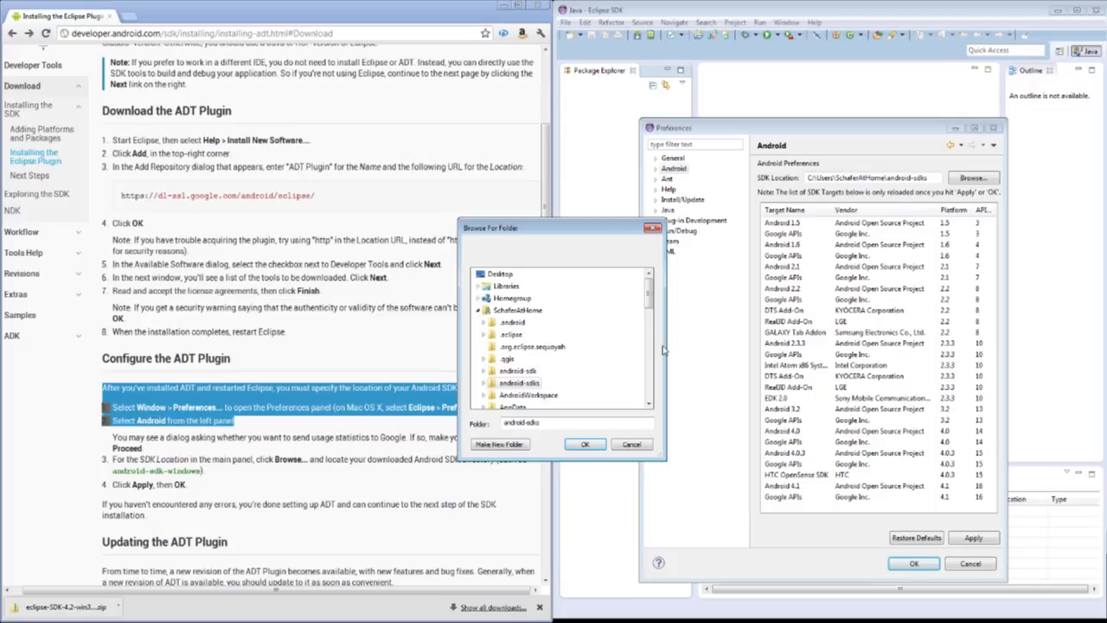
left_click_drag(589, 232, 692, 133)
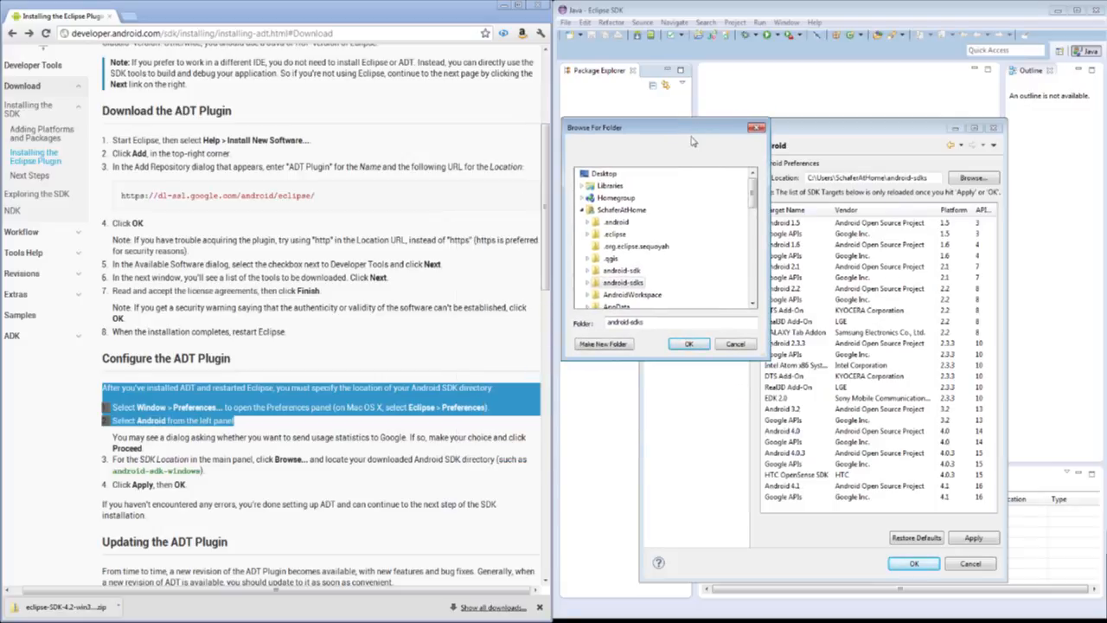
left_click(616, 211)
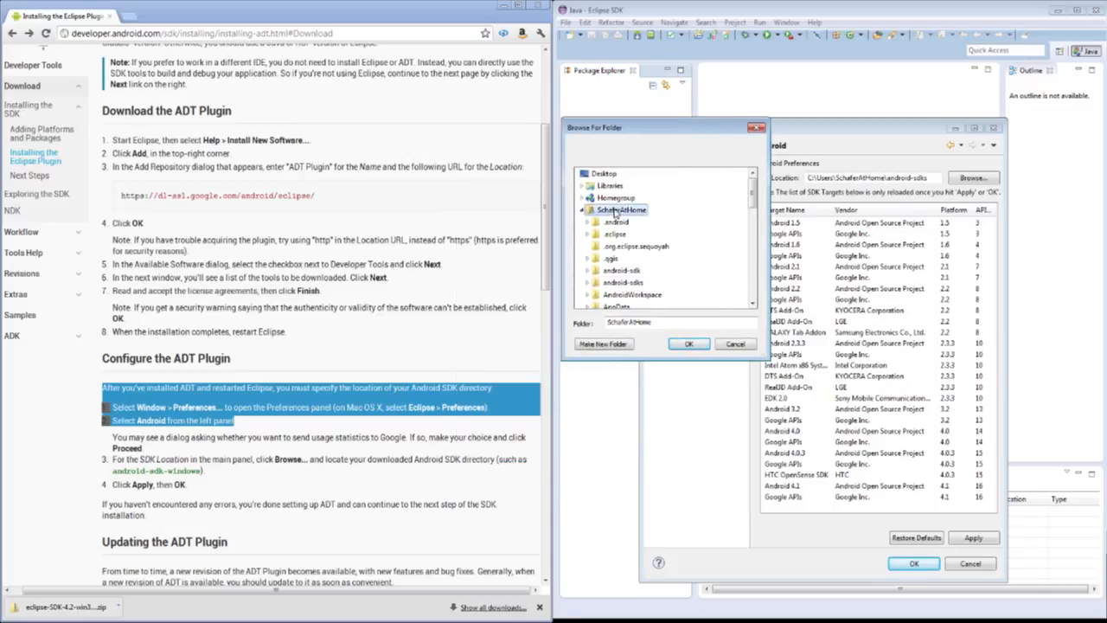
left_click(624, 271)
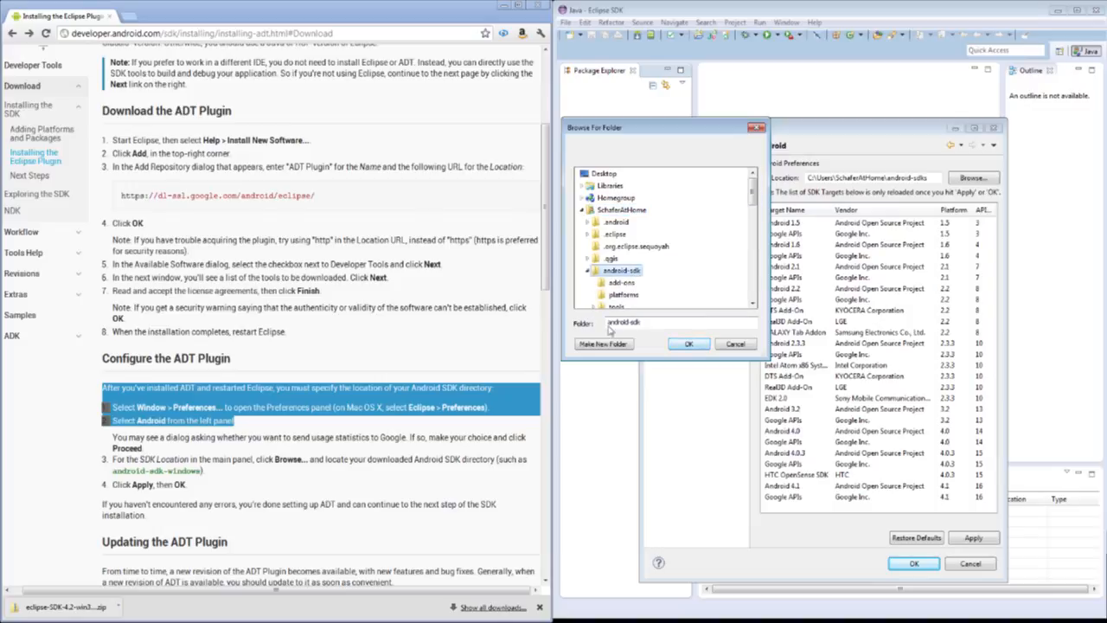
left_click(587, 271)
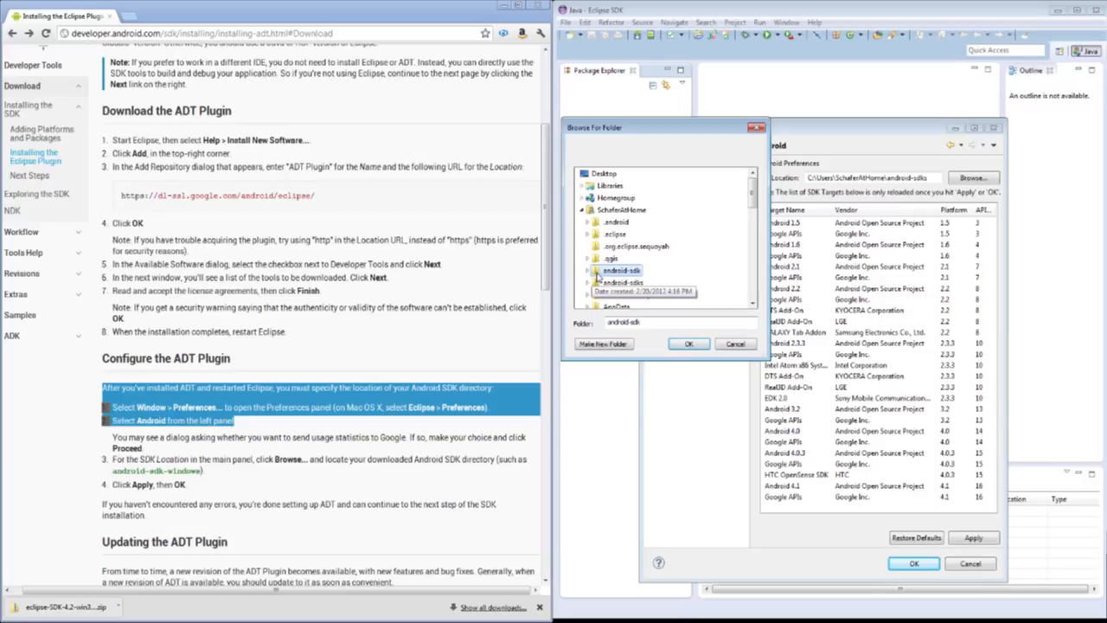
left_click(688, 343)
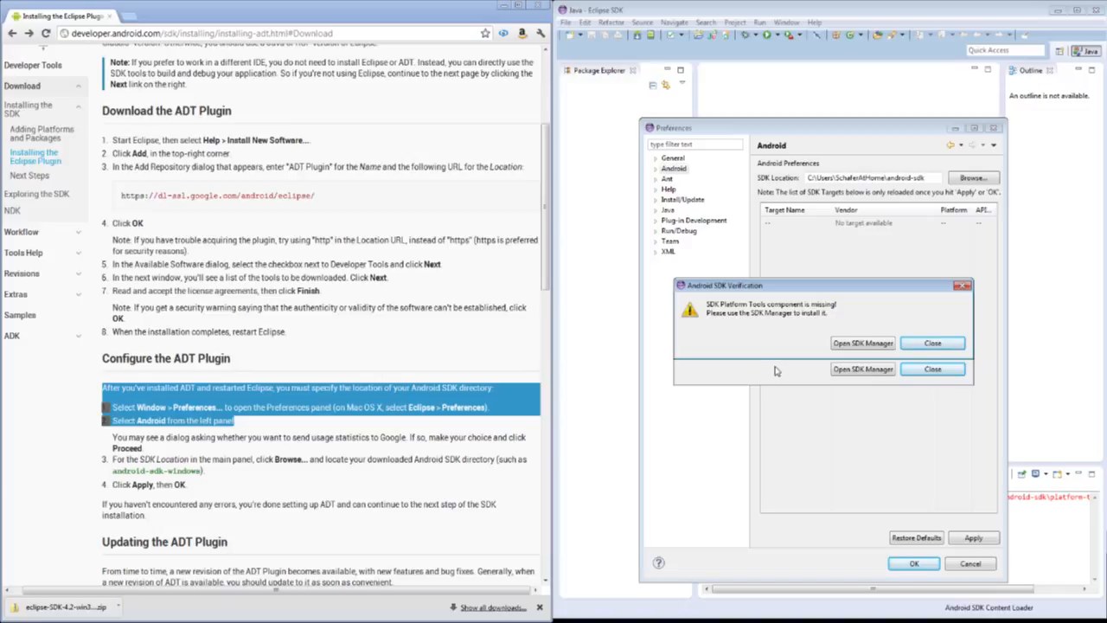
Open the Android SDK Manager from the SDK verification message and dismiss the other verification message
left_click(856, 344)
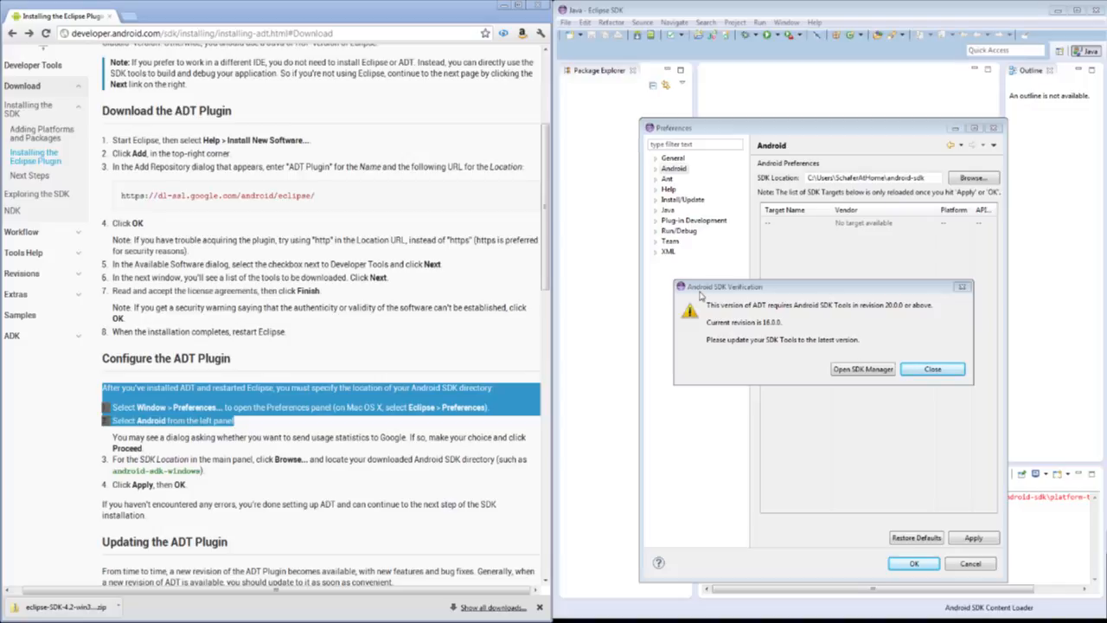
left_click(930, 371)
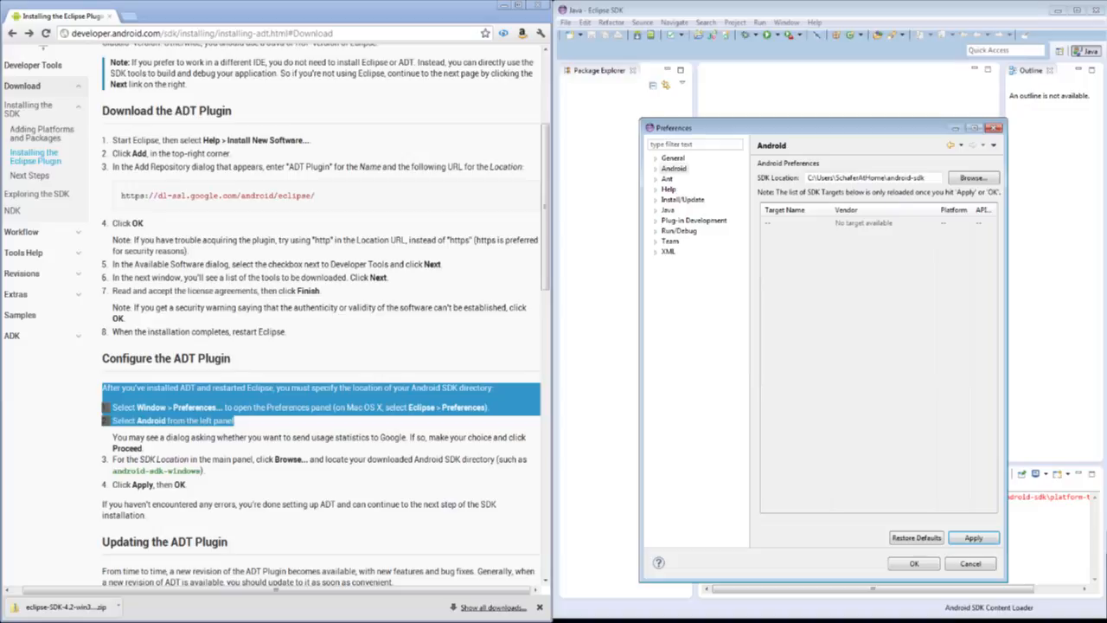
left_click_drag(910, 200, 368, 78)
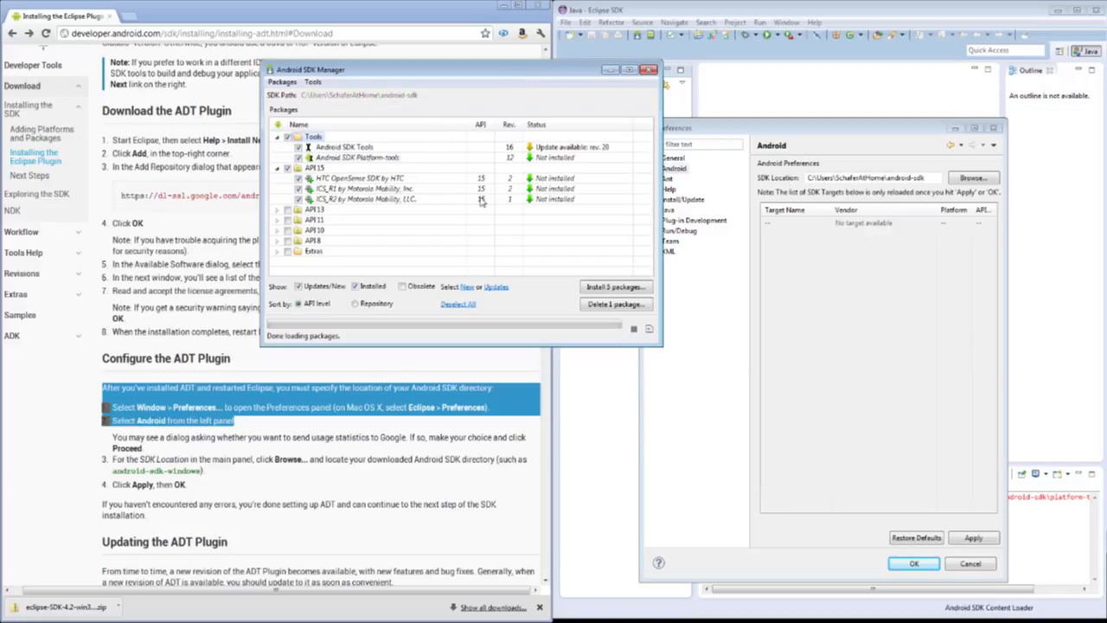
Exclude the API 15 packages and install Android SDK Tools revision 20 and Platform-tools revision 12, accepting all licenses
left_click(278, 169)
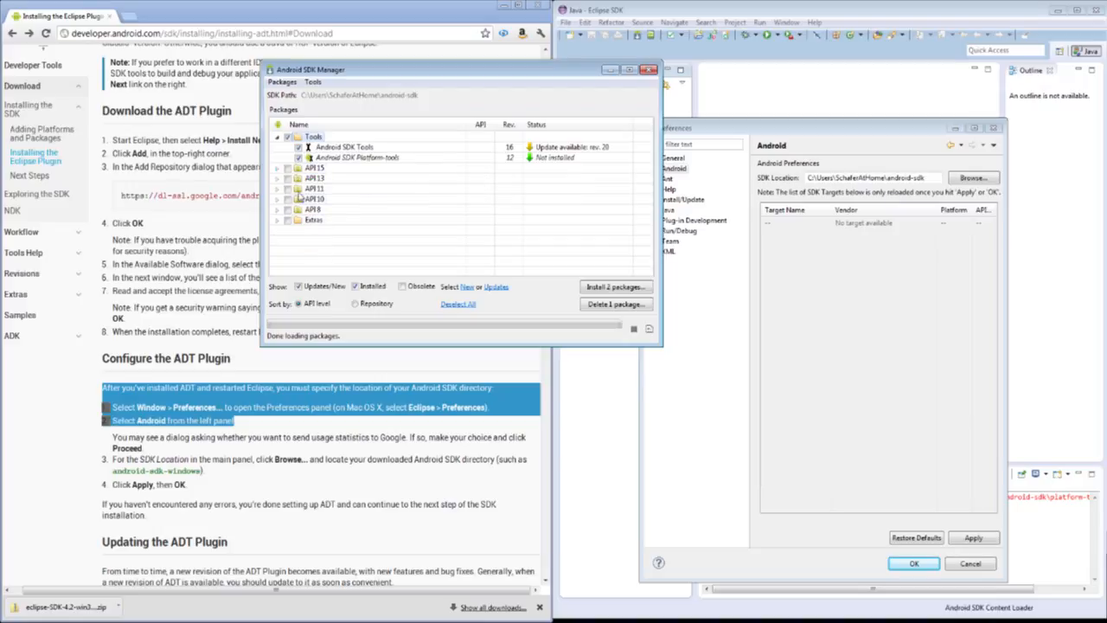
left_click(624, 287)
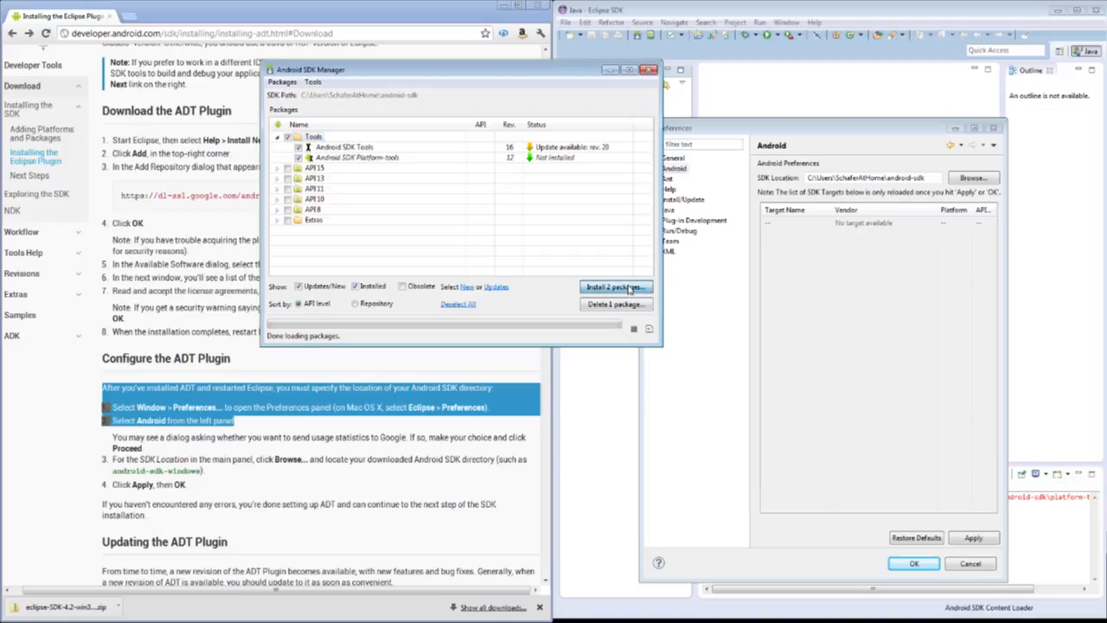
left_click(621, 212)
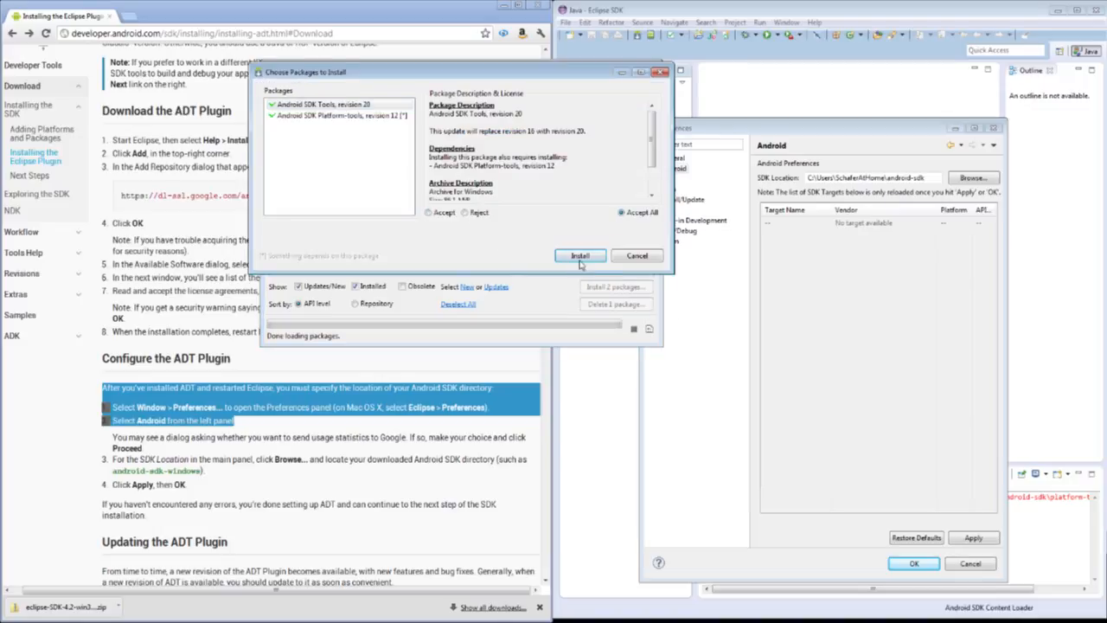
left_click(580, 258)
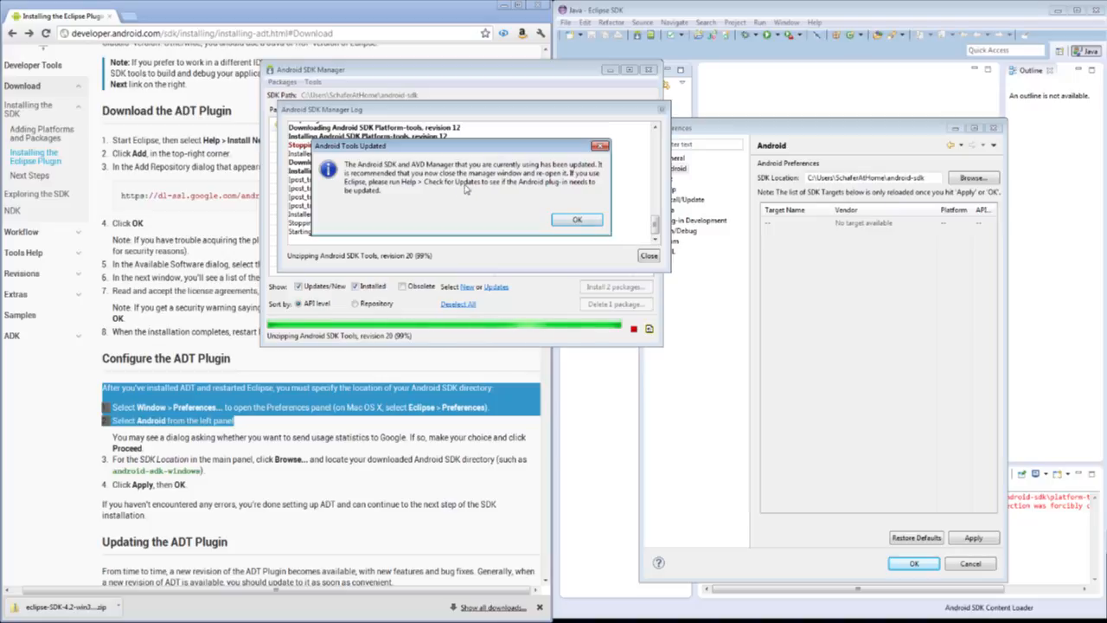
left_click(571, 221)
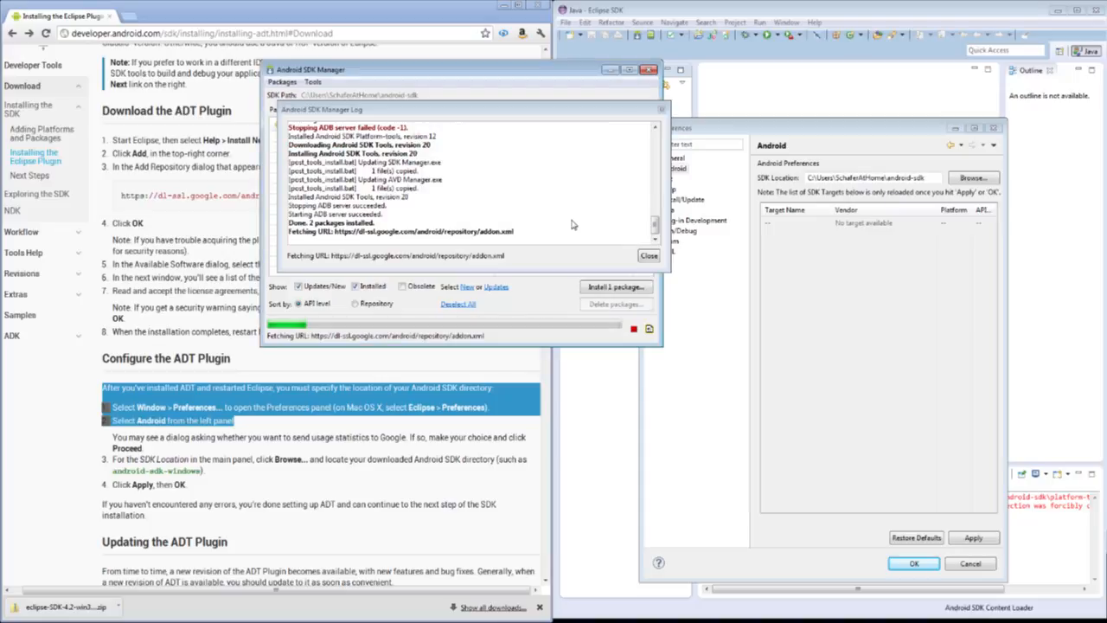
left_click(650, 257)
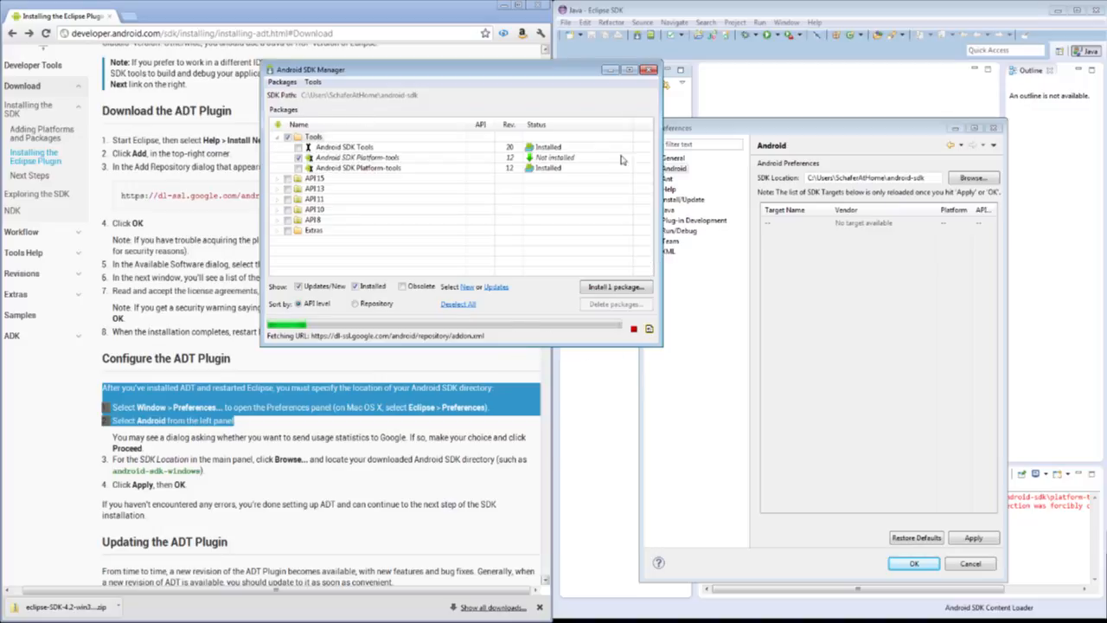
Close the SDK Manager, confirm the Android preferences, and reopen the Android SDK Manager from Eclipse
left_click(644, 74)
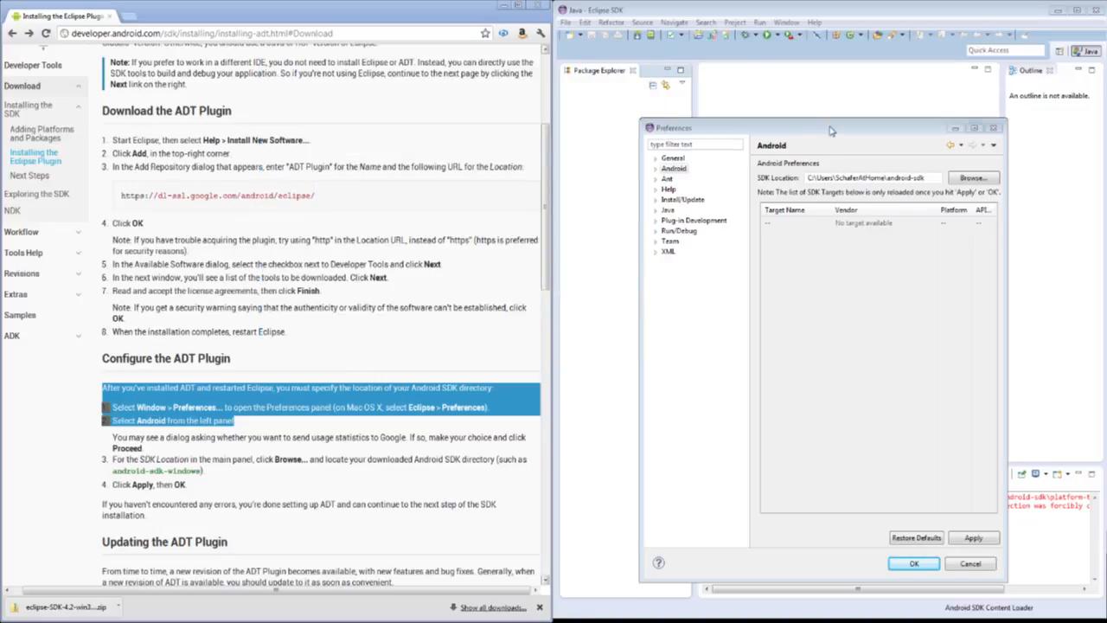
left_click_drag(827, 131, 684, 96)
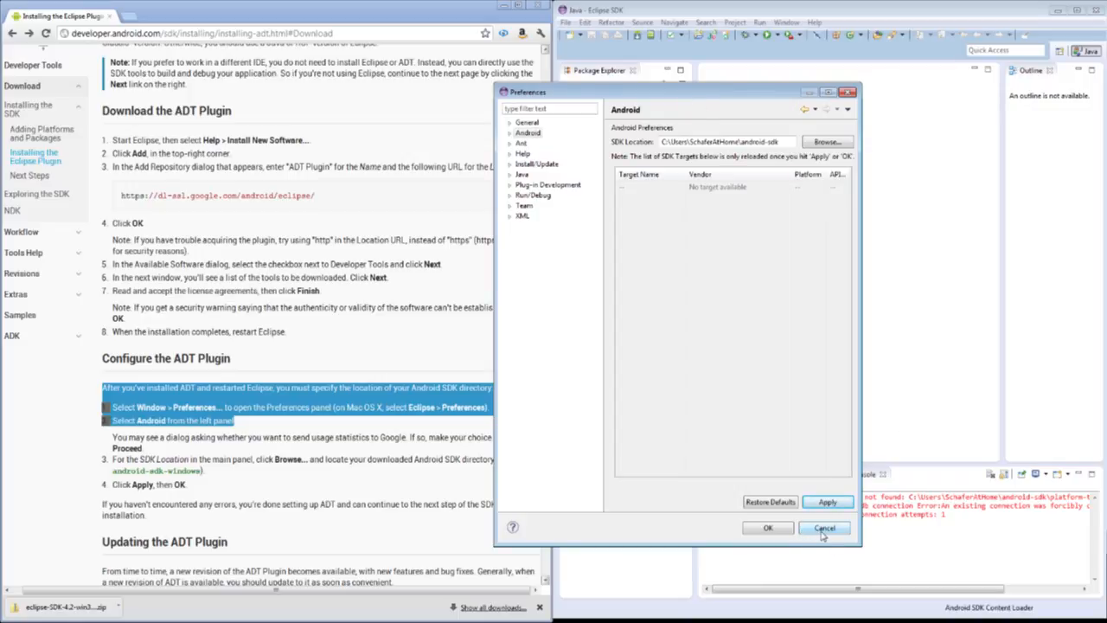
left_click(783, 530)
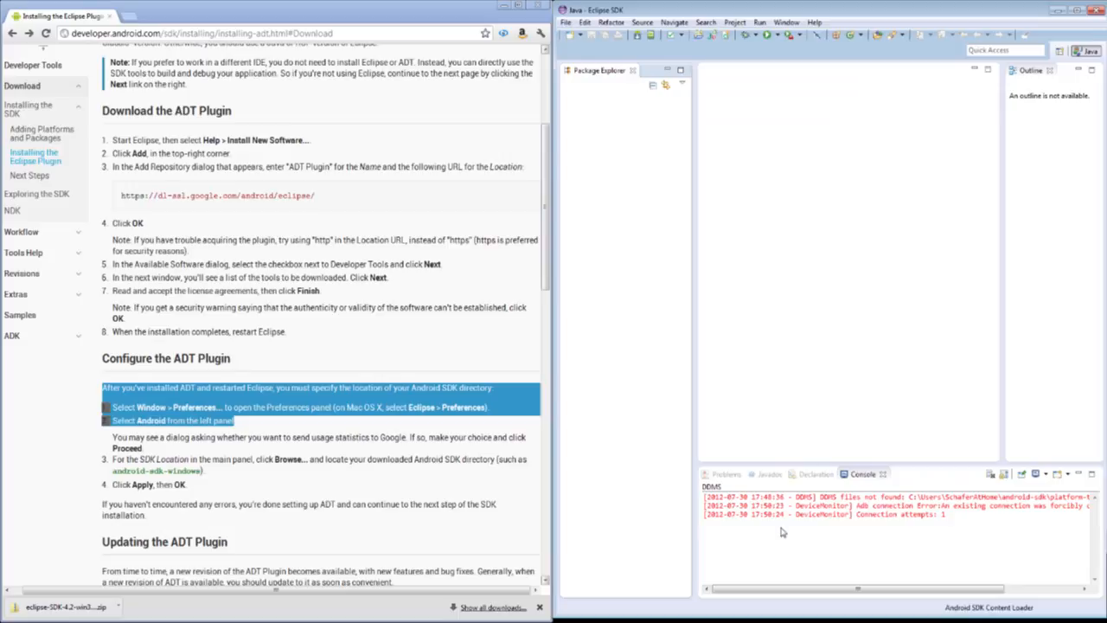
left_click(638, 36)
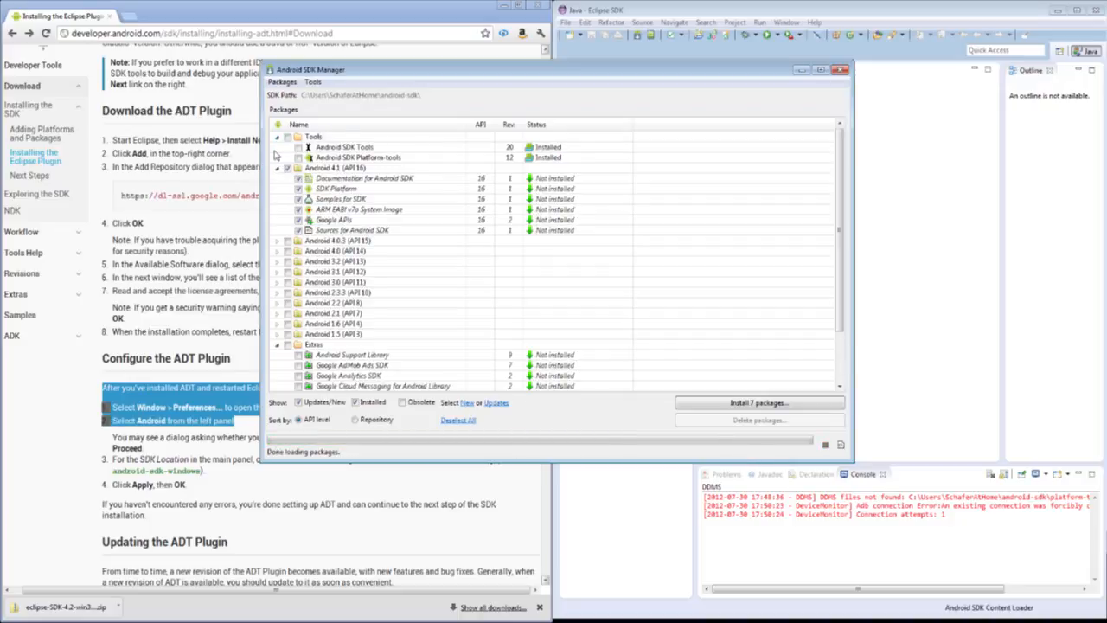
Examine the Android API level groups listed in the SDK Manager, with the Android 4.1 and Extras groups collapsed
left_click(277, 137)
left_click(277, 138)
left_click(278, 168)
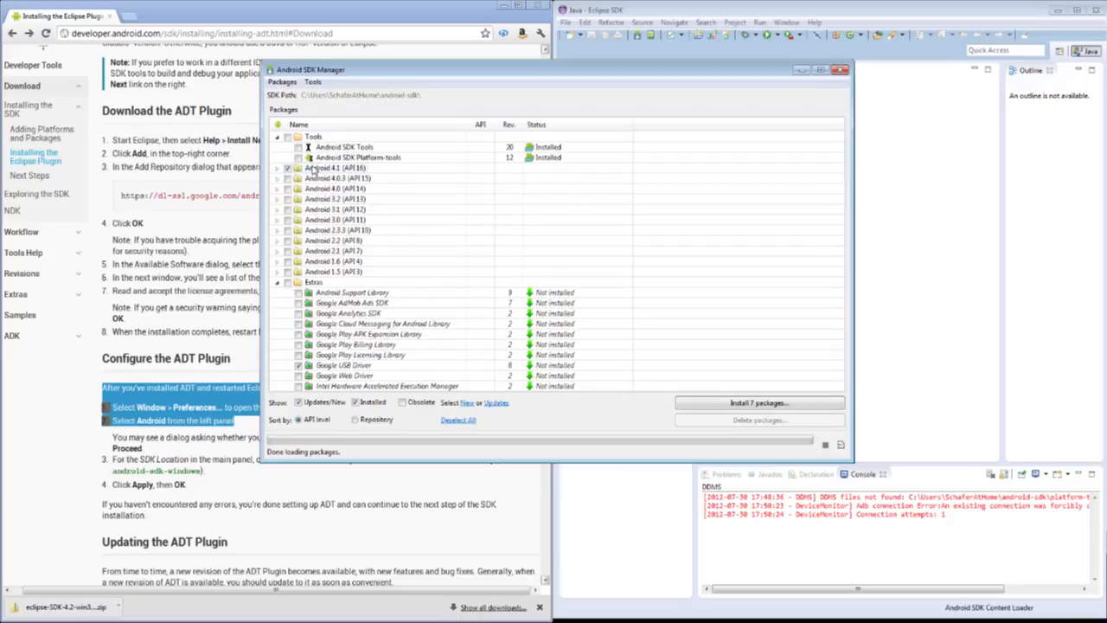
left_click(278, 283)
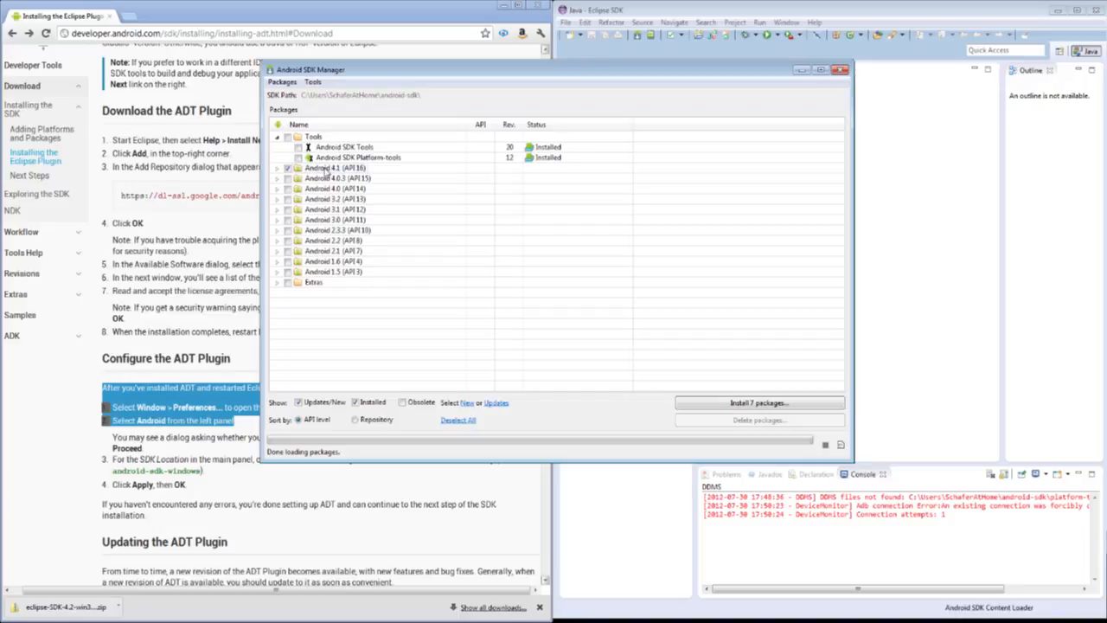
left_click(327, 169)
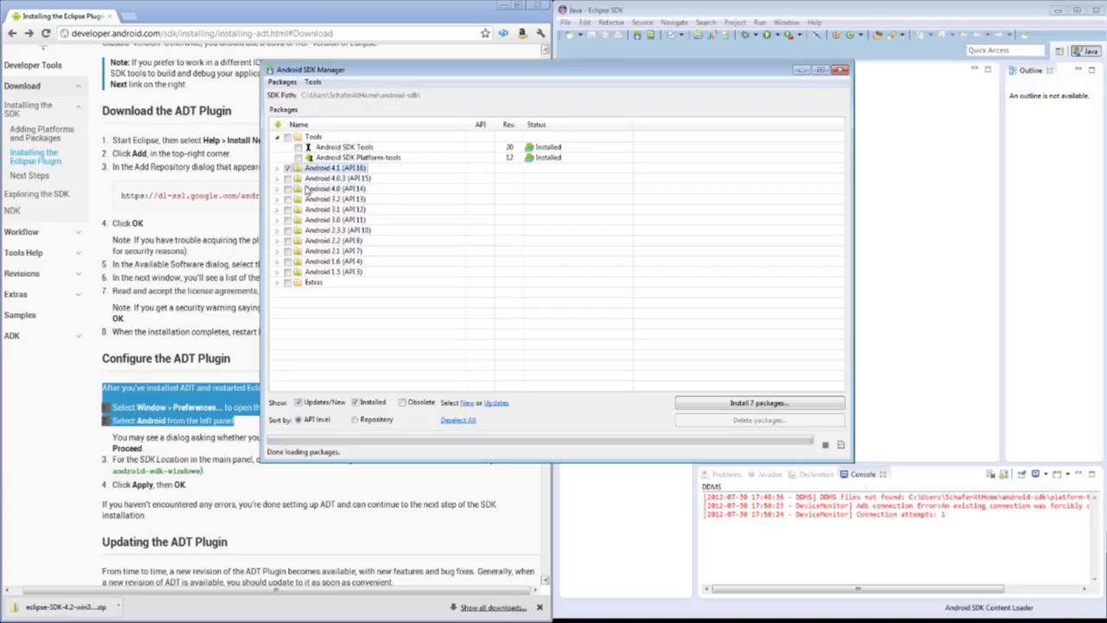
left_click(338, 232)
left_click(338, 243)
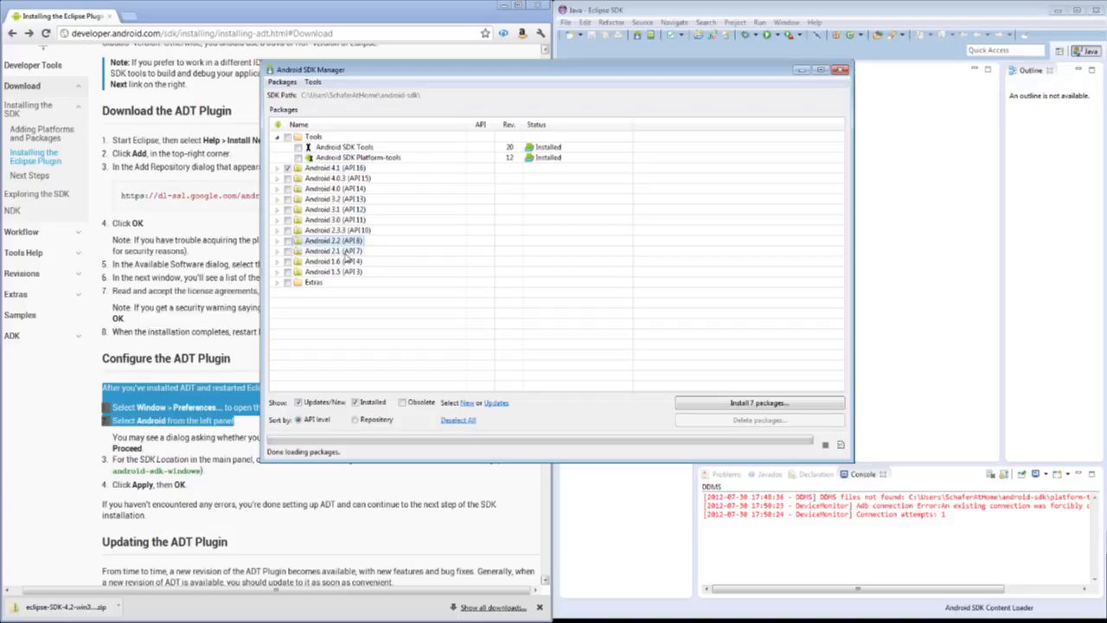
left_click(345, 251)
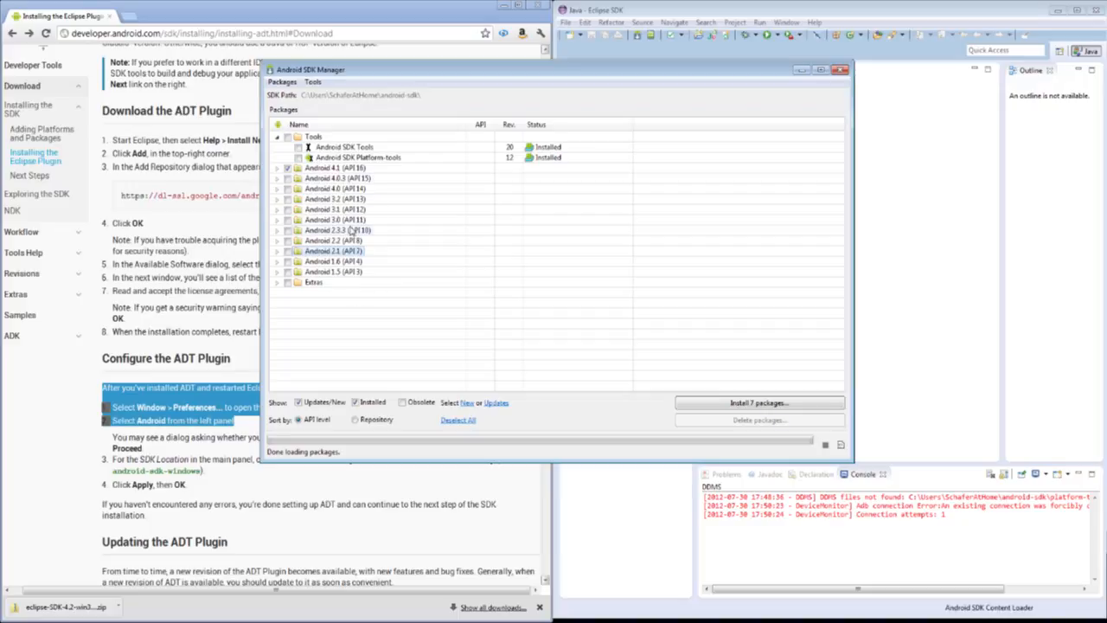
Deselect the Android 4.1 (API 16) group and review the packages inside Extras and Android 4.1
left_click(288, 167)
left_click(277, 282)
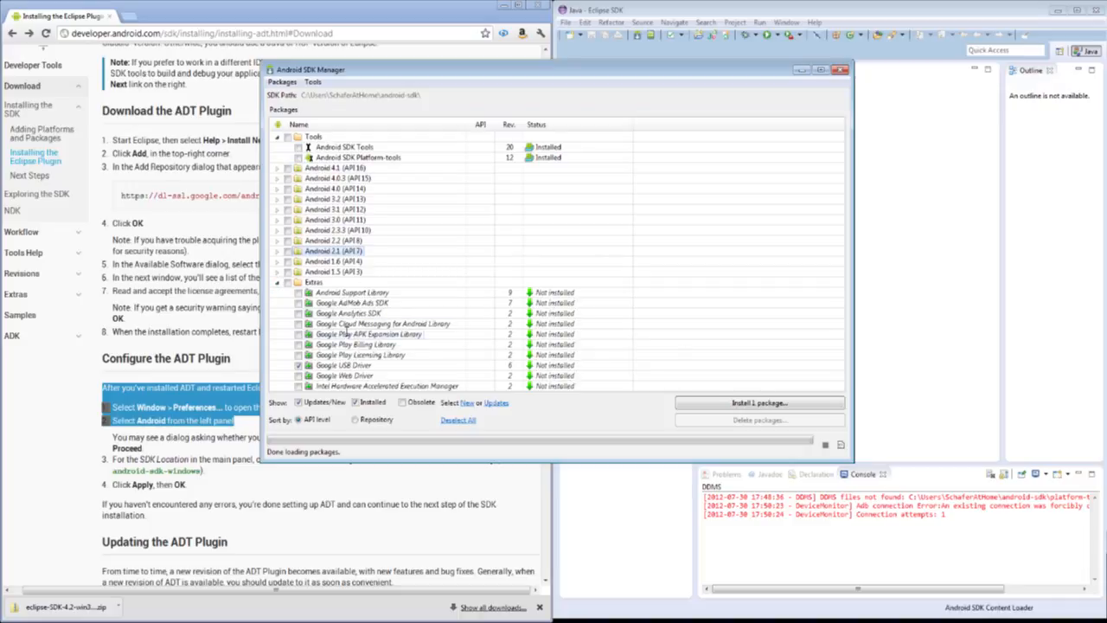
left_click(322, 366)
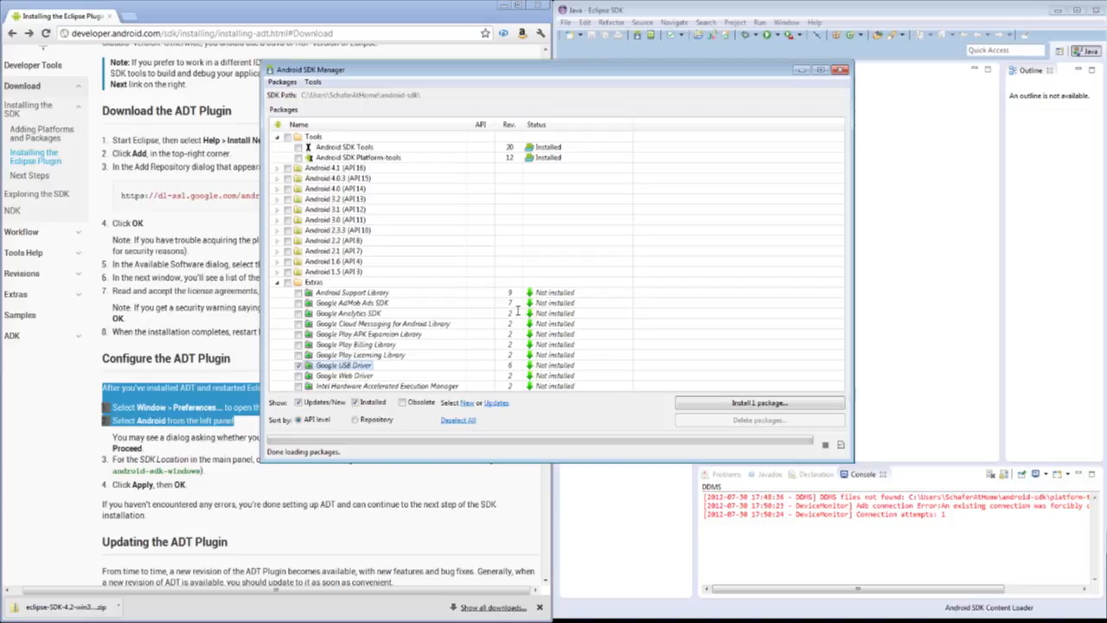
left_click(277, 283)
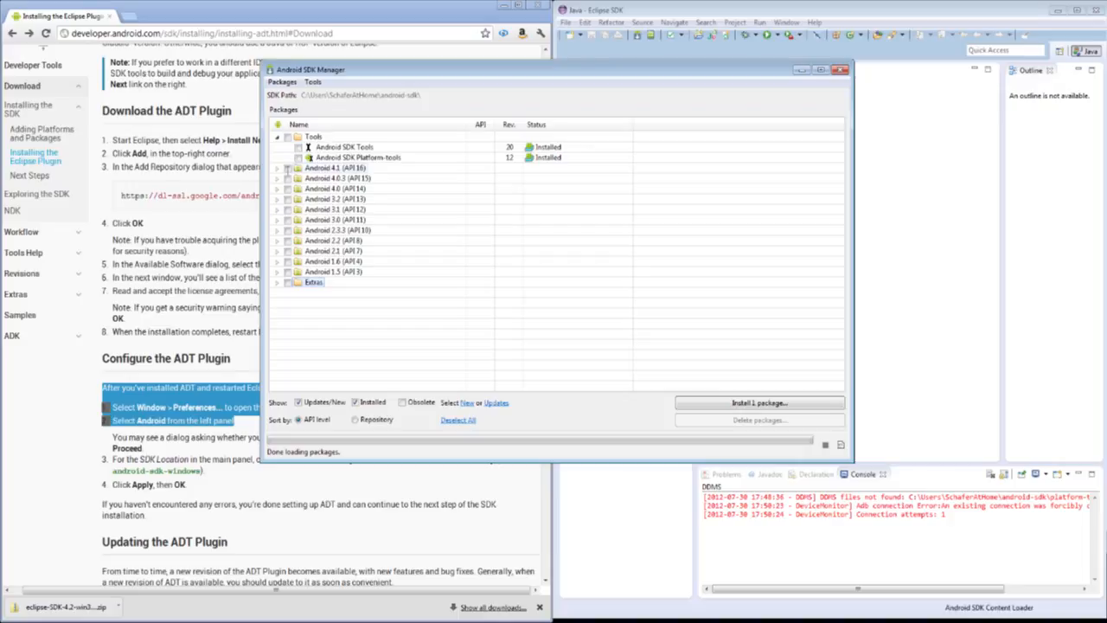
left_click(277, 168)
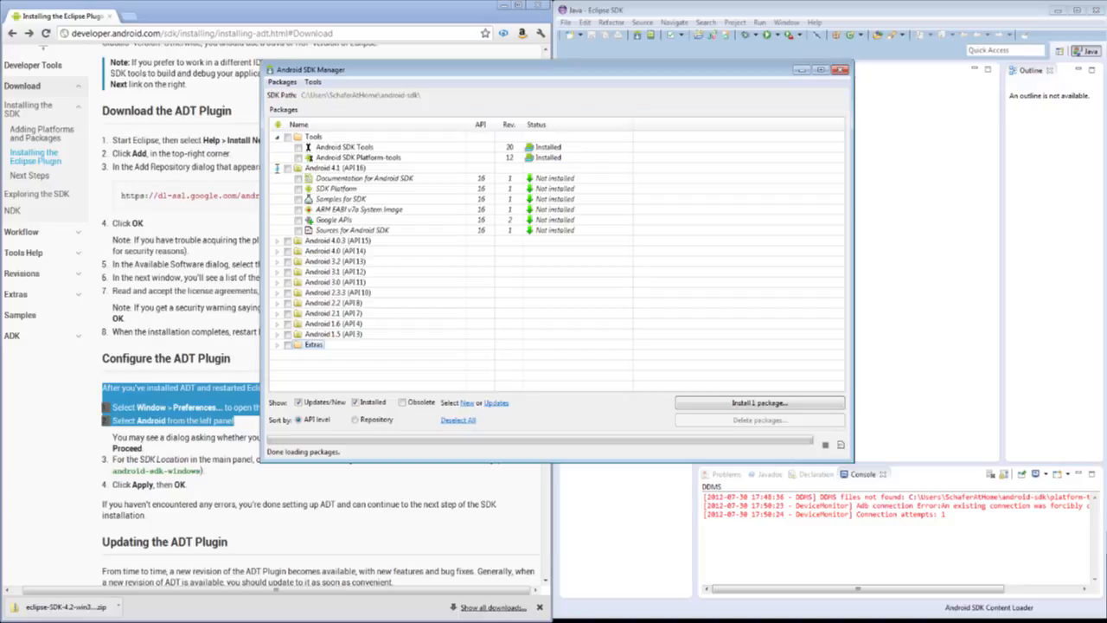
left_click(276, 168)
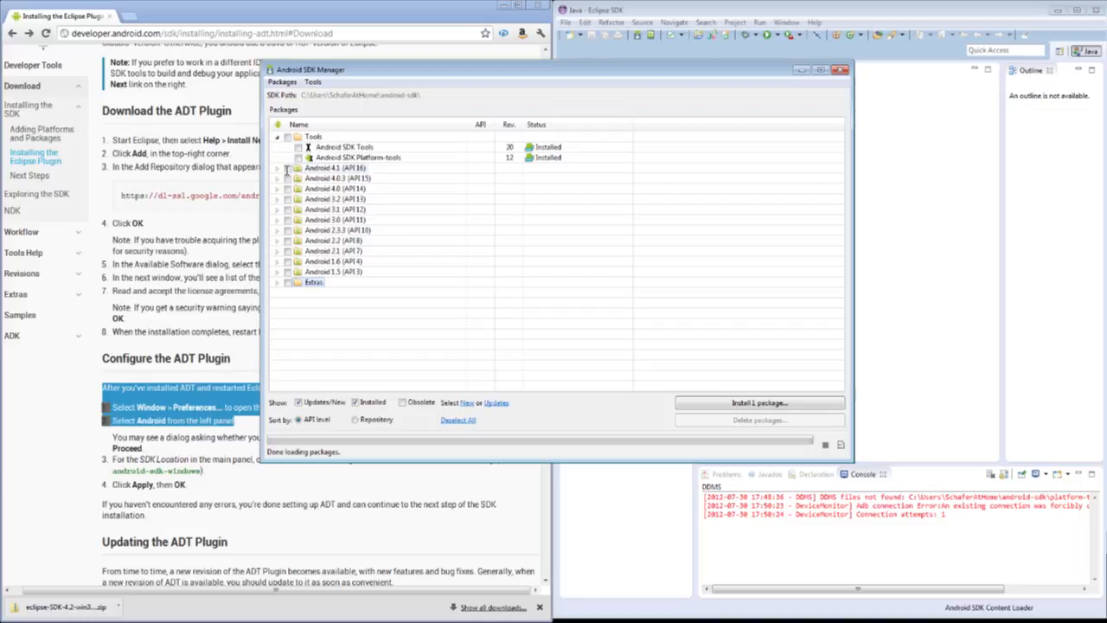
Select the whole Android 4.1 (API 16) group and install it together with the Google USB Driver, accepting all licenses
left_click(287, 168)
left_click(278, 168)
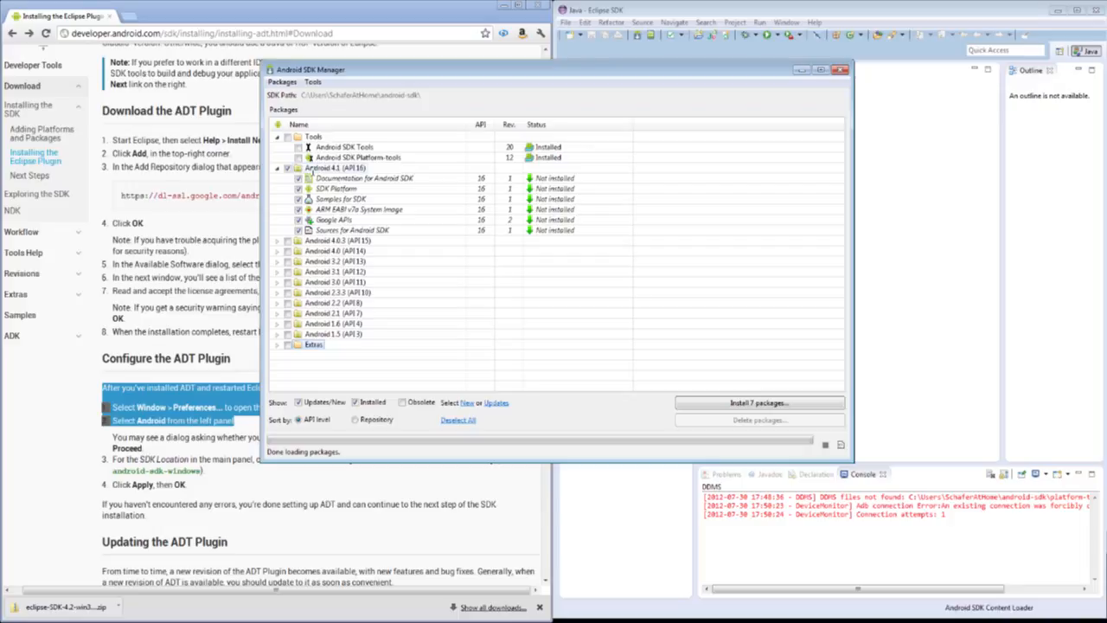
left_click(277, 168)
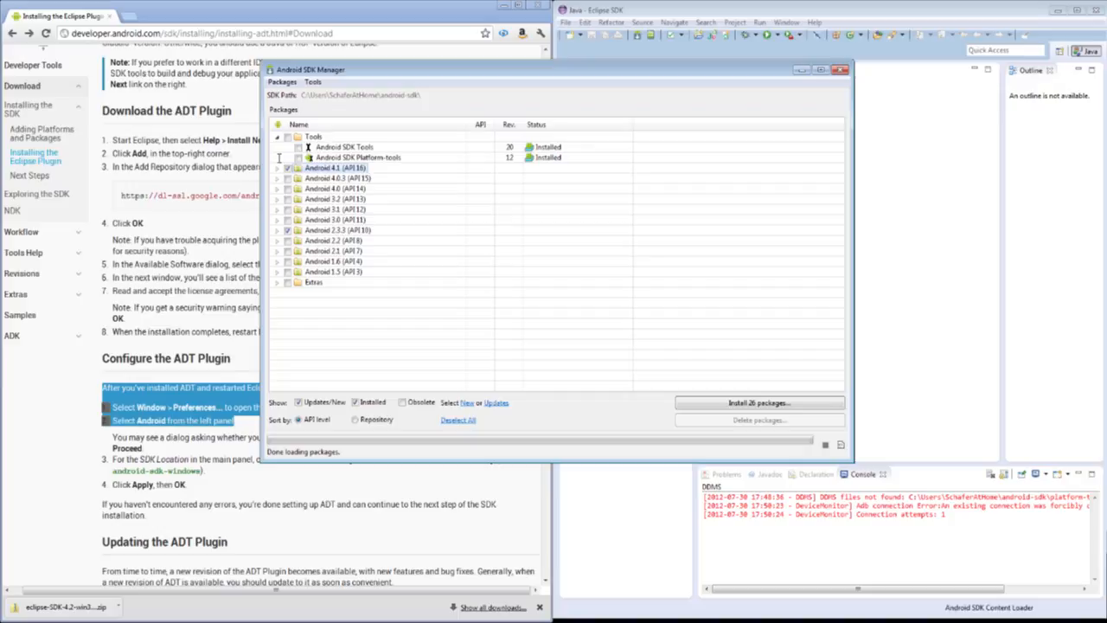
left_click(287, 230)
left_click(288, 210)
left_click(288, 210)
left_click(733, 403)
left_click(718, 270)
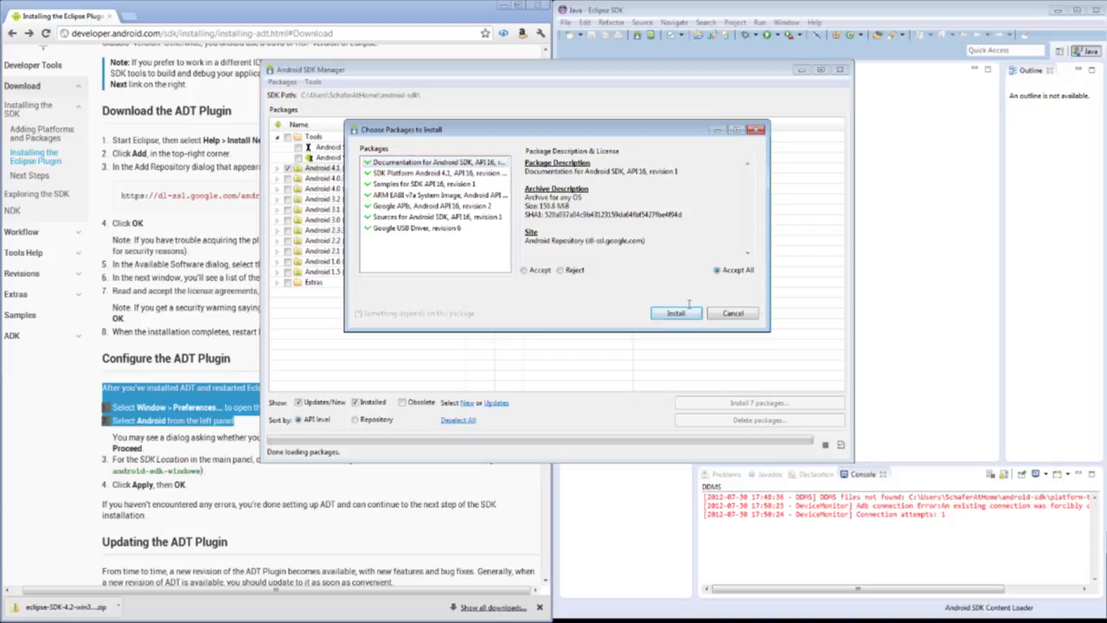
left_click(684, 312)
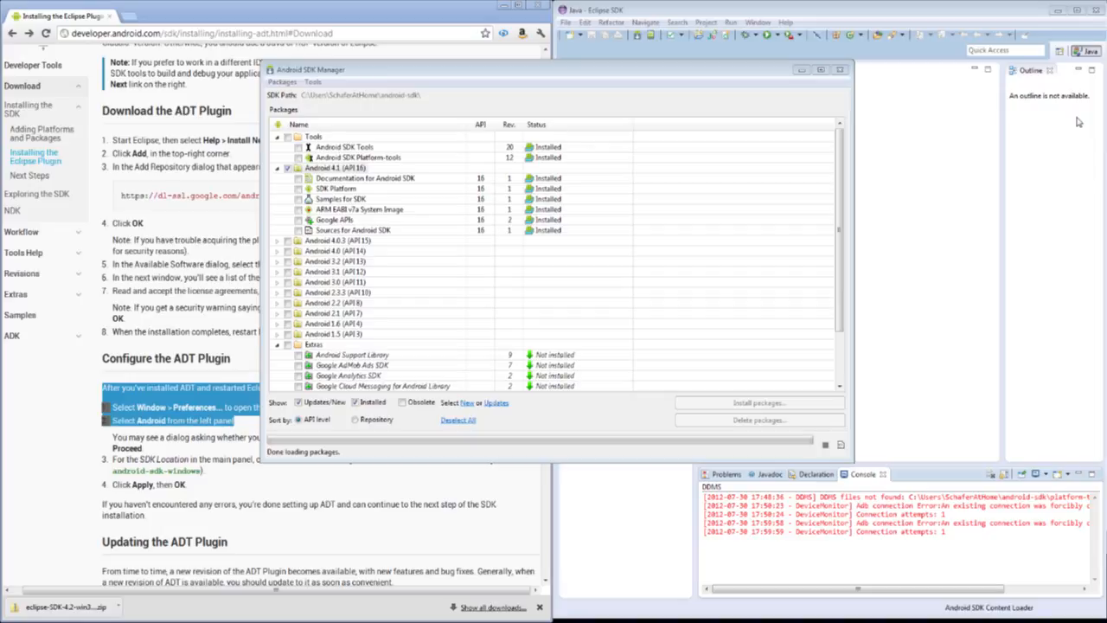
Close the Android SDK Manager and maximize the Eclipse window
left_click(637, 66)
left_click_drag(633, 73, 593, 70)
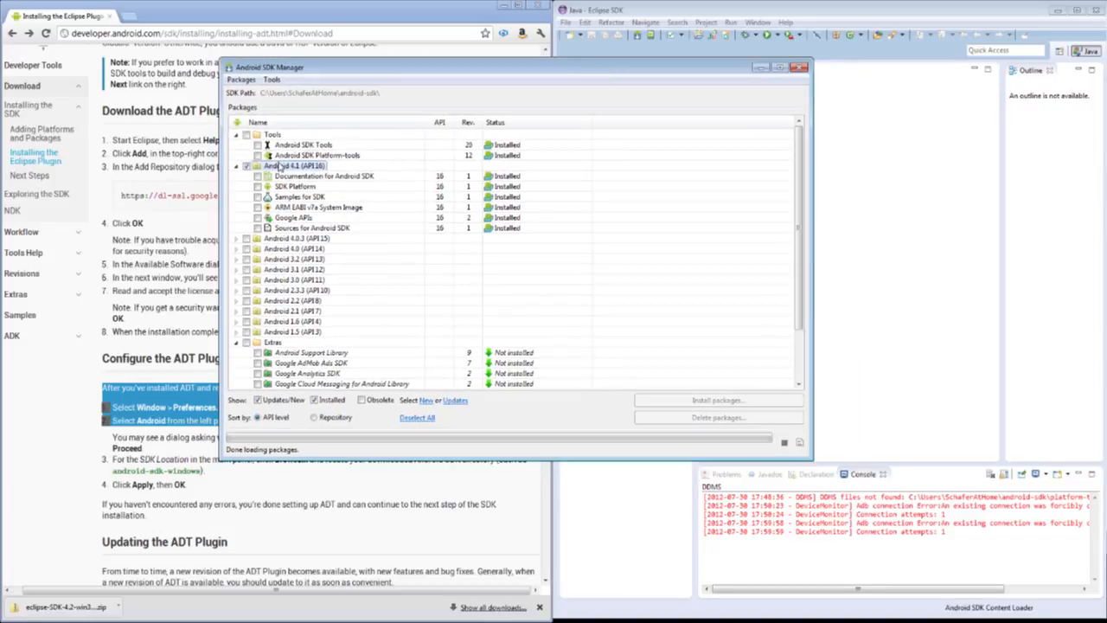
left_click(801, 71)
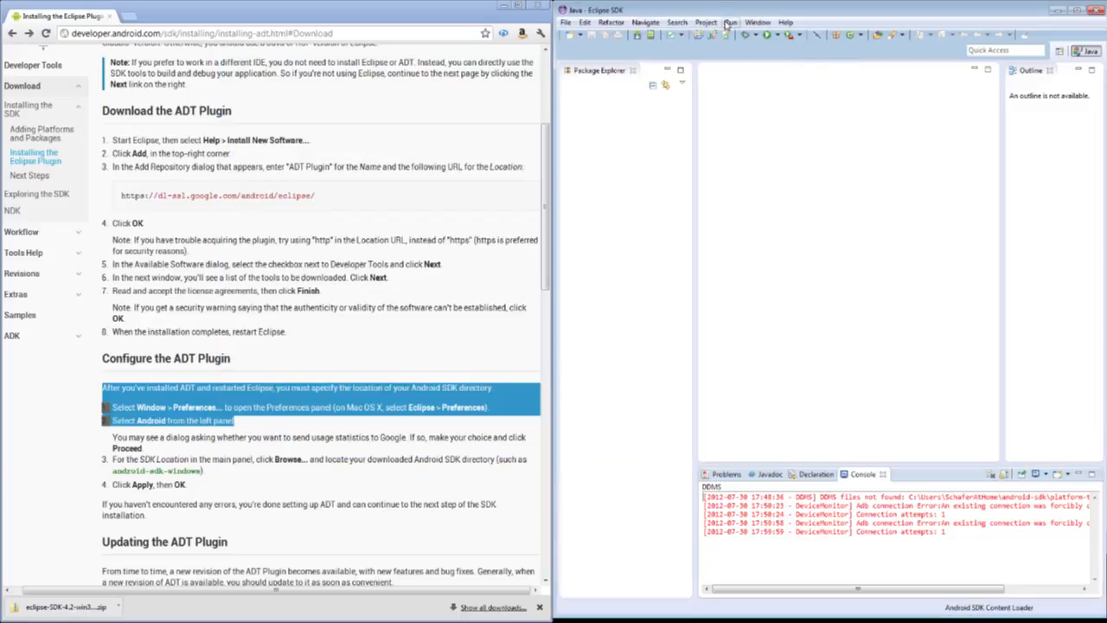
left_click_drag(641, 10, 490, 2)
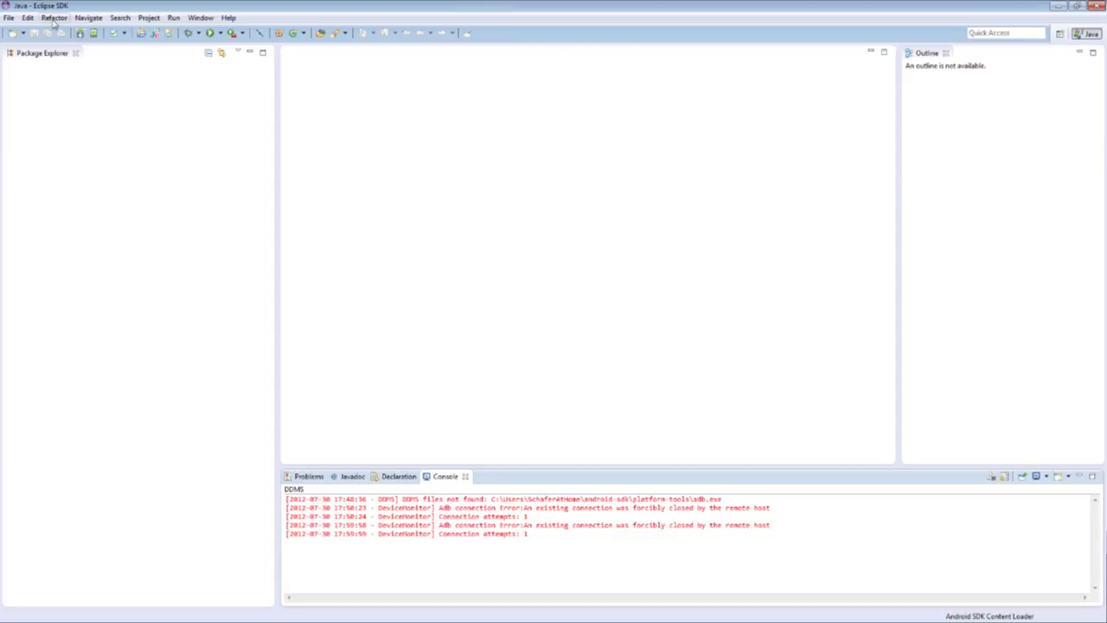
Start a new project using the Android Application Project wizard
left_click(9, 17)
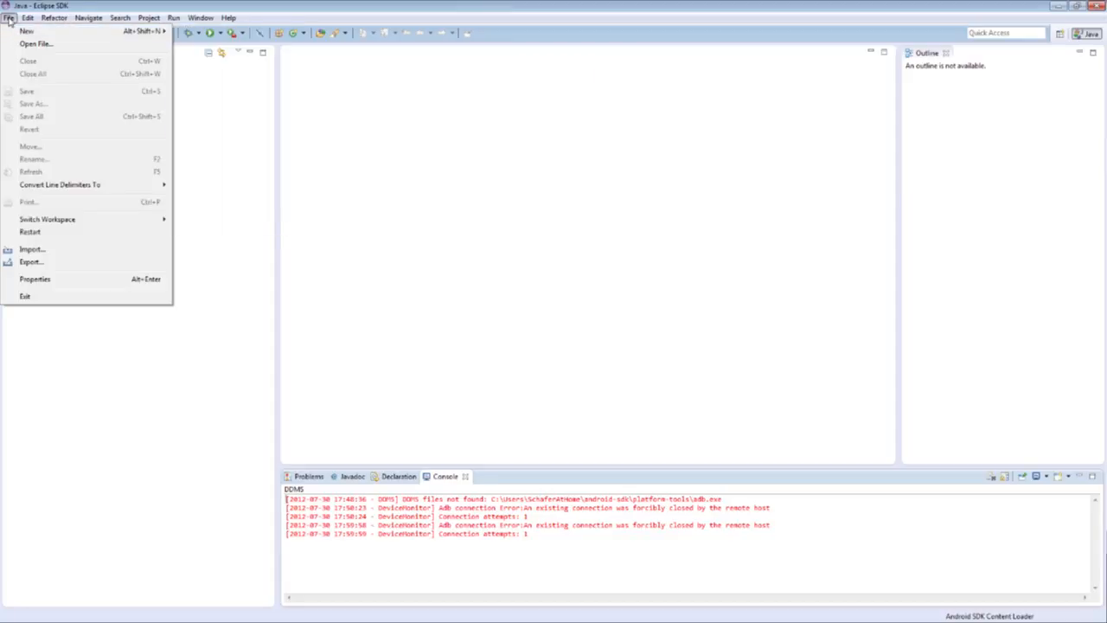
mouse_move(19, 32)
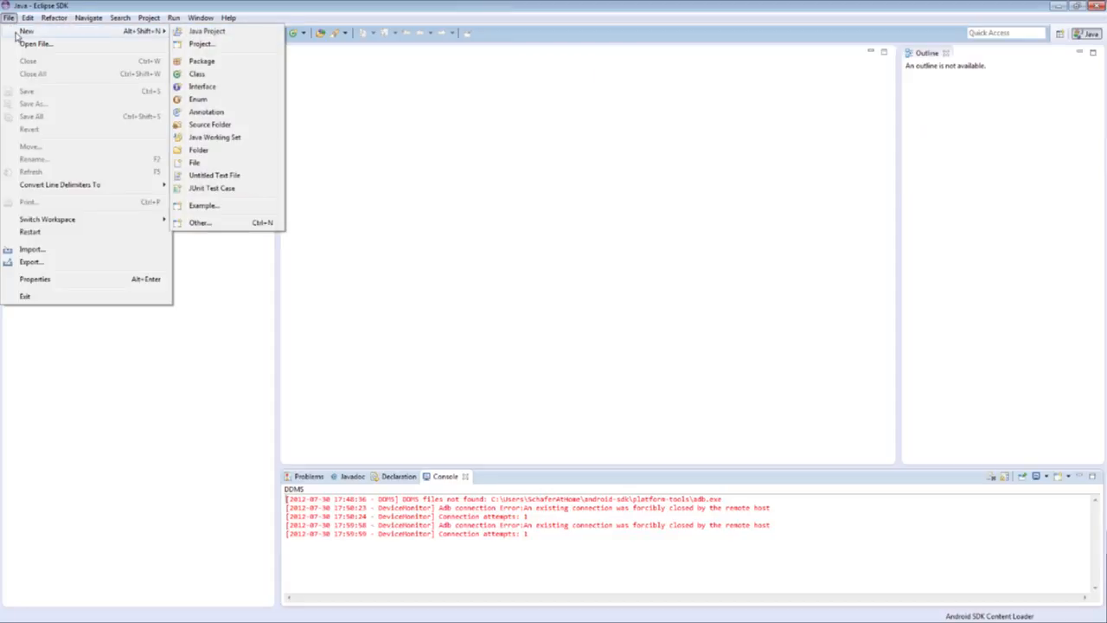
left_click(223, 47)
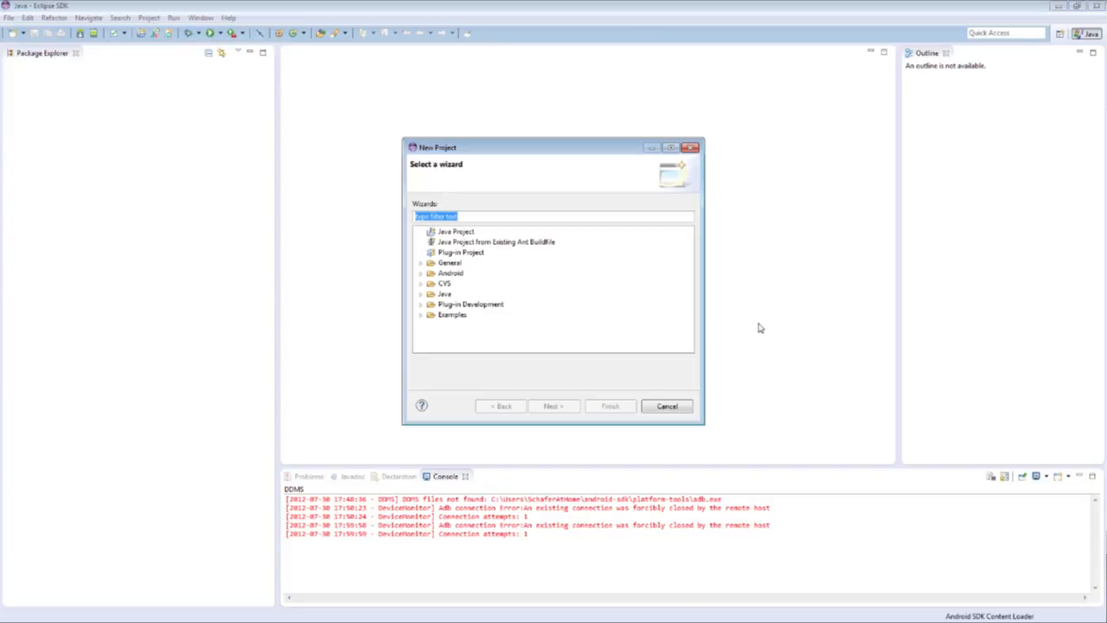
left_click(420, 273)
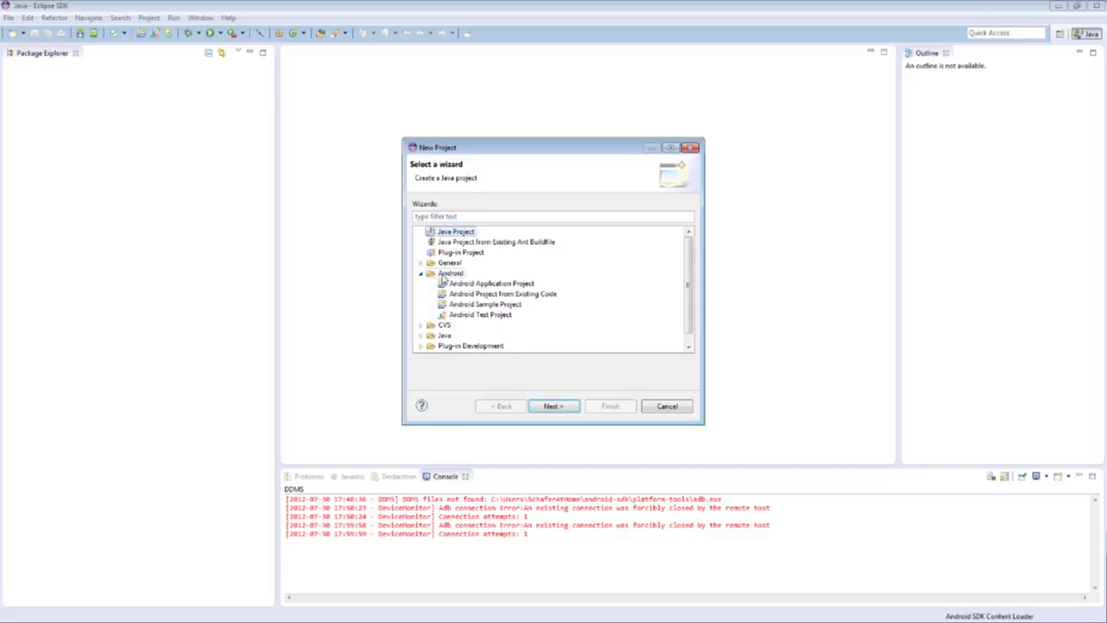
left_click(469, 285)
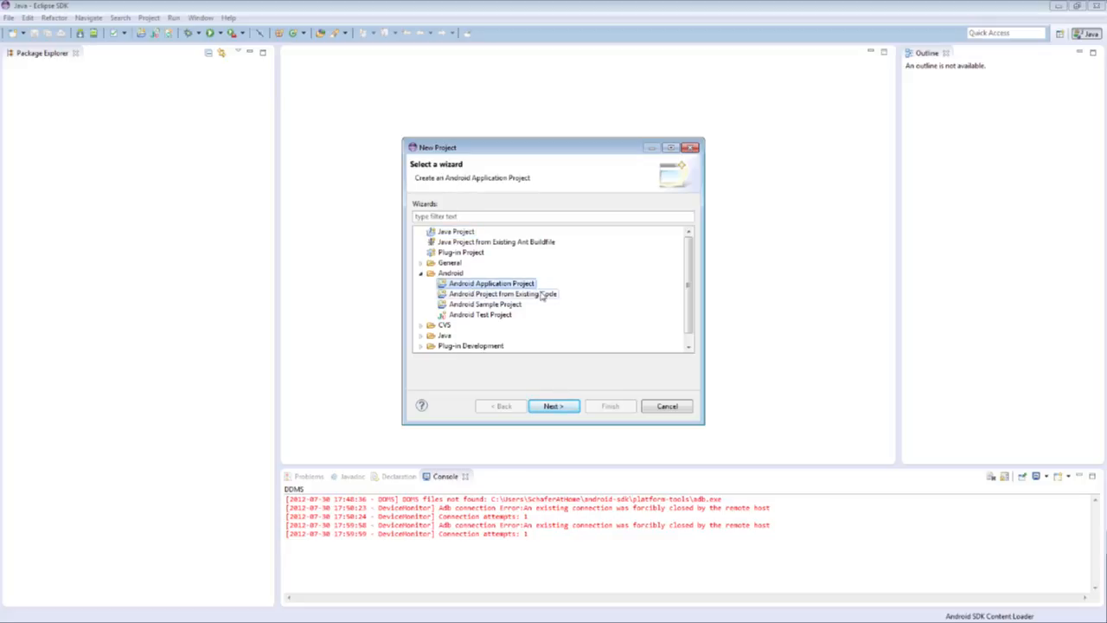
left_click(563, 409)
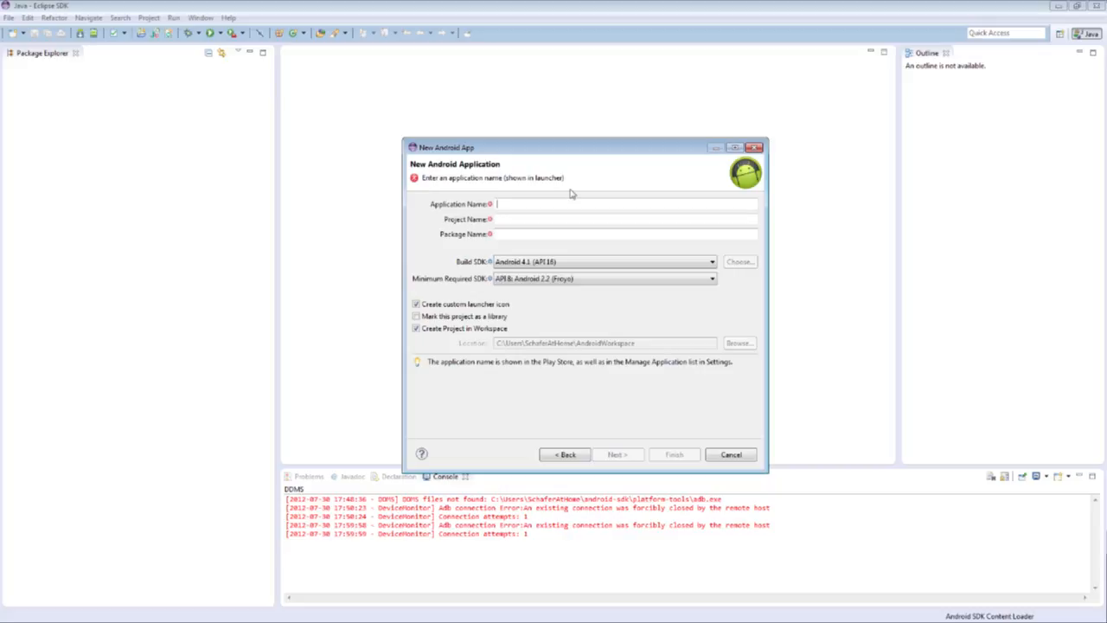
Name the application HelloWorld and accept the package name com.example.helloworld with Android 4.1 (API 16) as build SDK
type("HelloWorld")
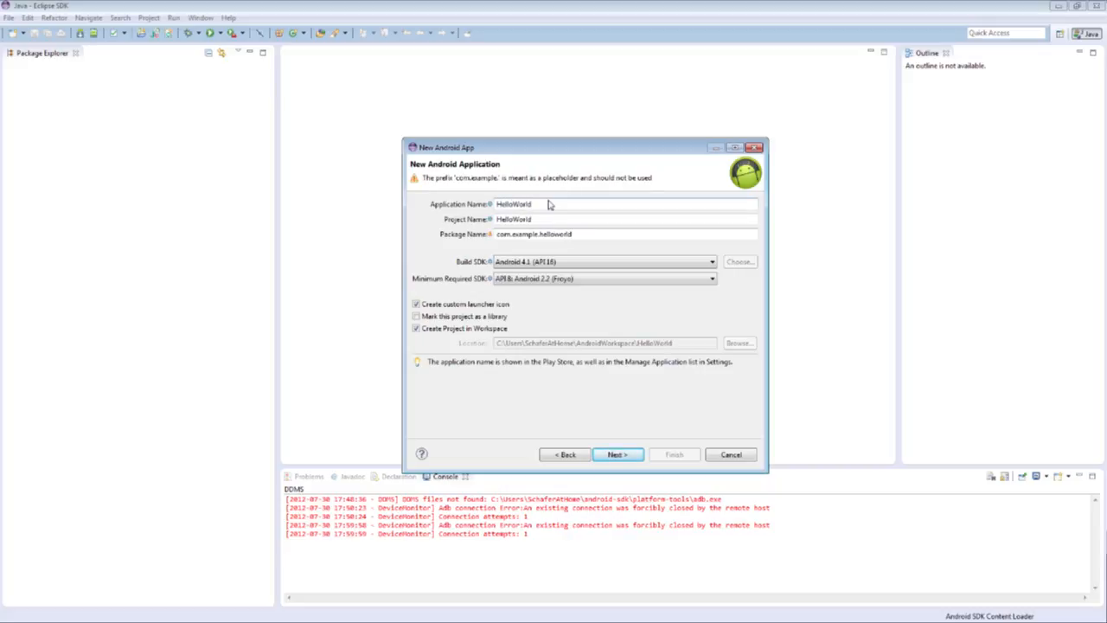
left_click(608, 242)
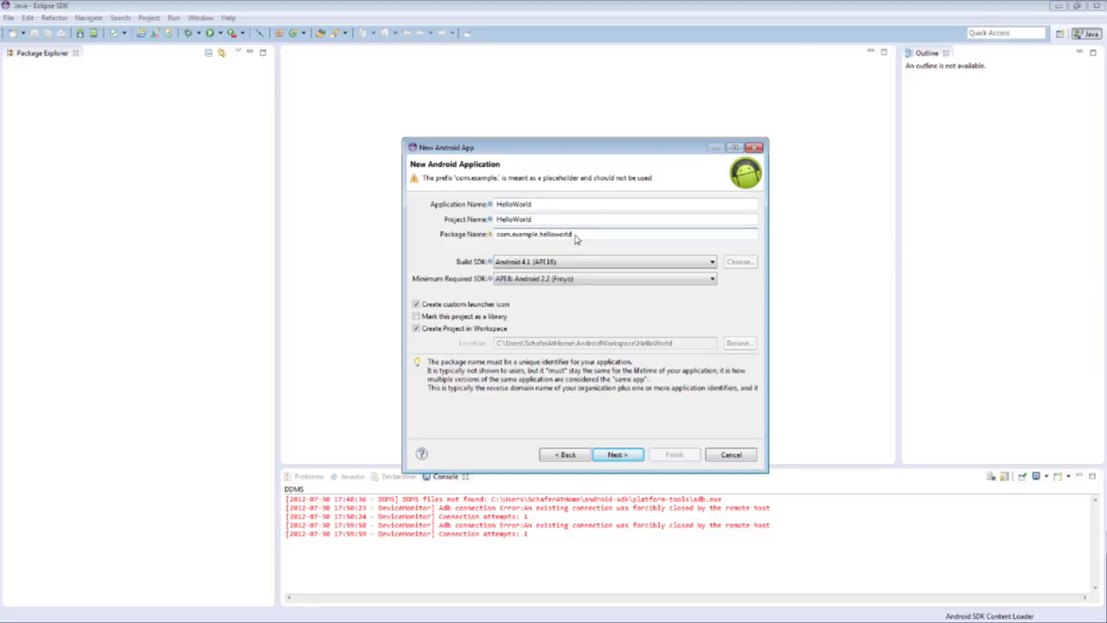
left_click(652, 265)
left_click(653, 268)
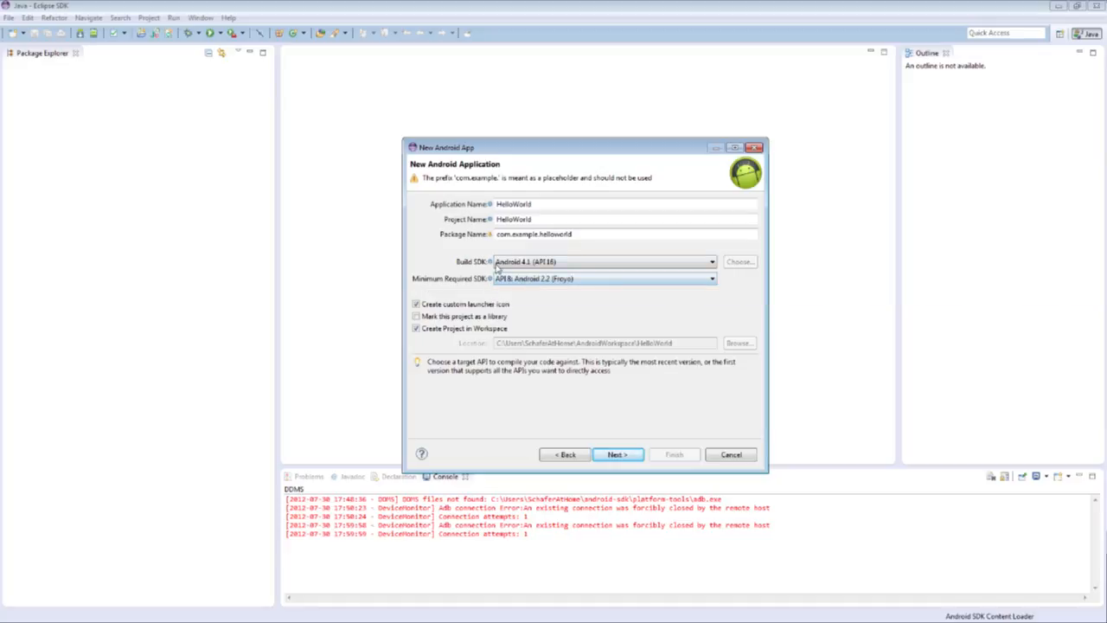
left_click(619, 455)
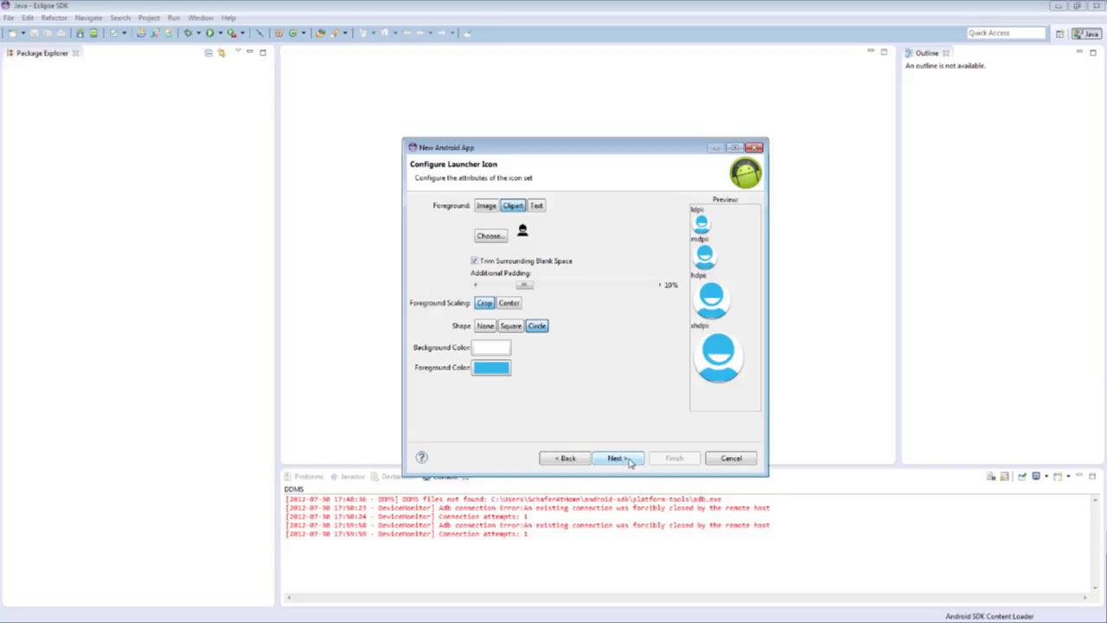
Accept the default launcher icon and a BlankActivity named MainActivity with layout activity_main
left_click(629, 463)
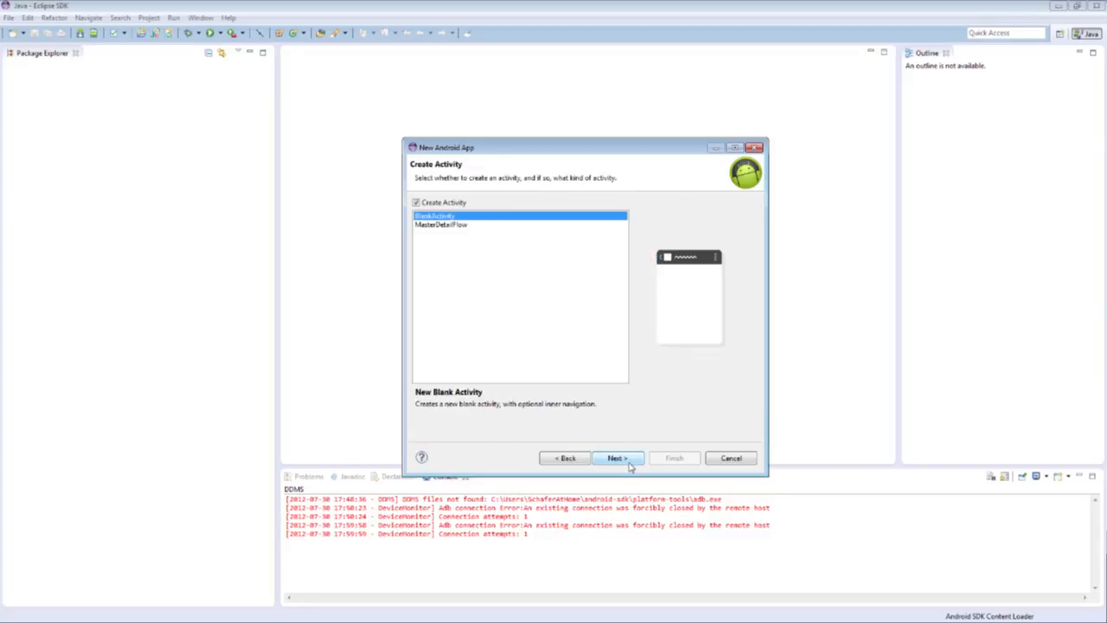
left_click(631, 462)
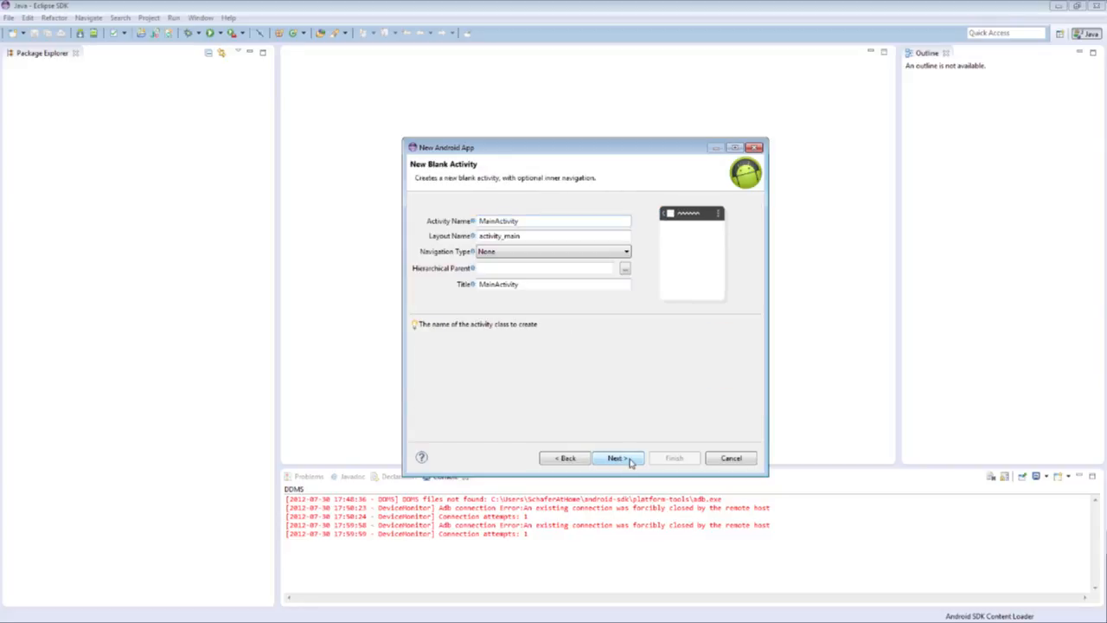
left_click(631, 463)
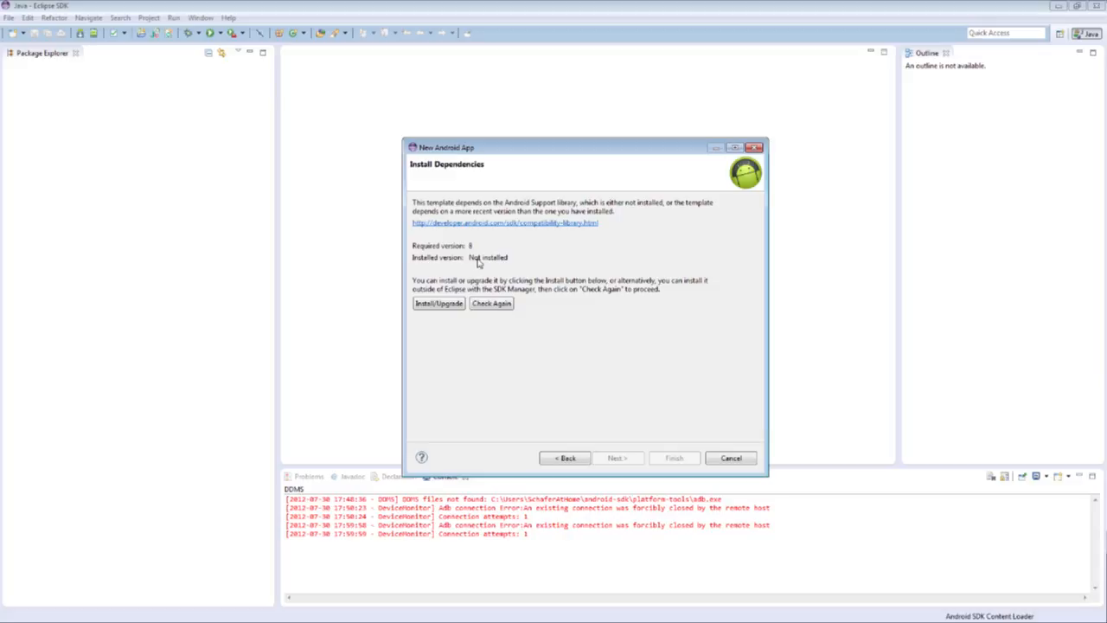
Install the required Android Support Library, revision 9, accepting all licenses, and finish creating the HelloWorld project
left_click(447, 304)
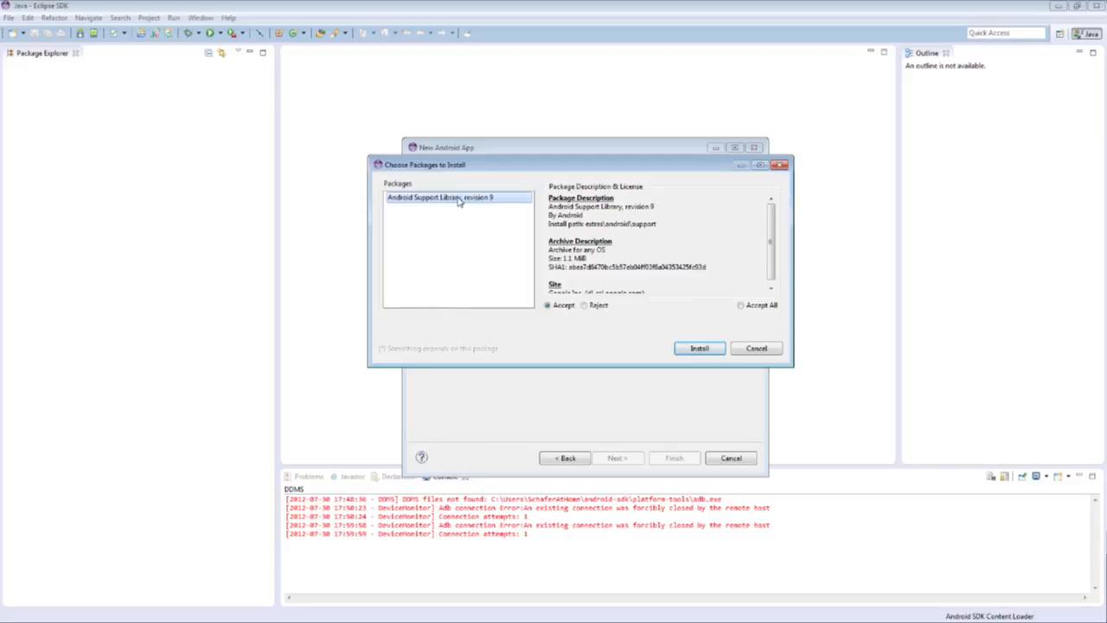
left_click(765, 308)
left_click(714, 350)
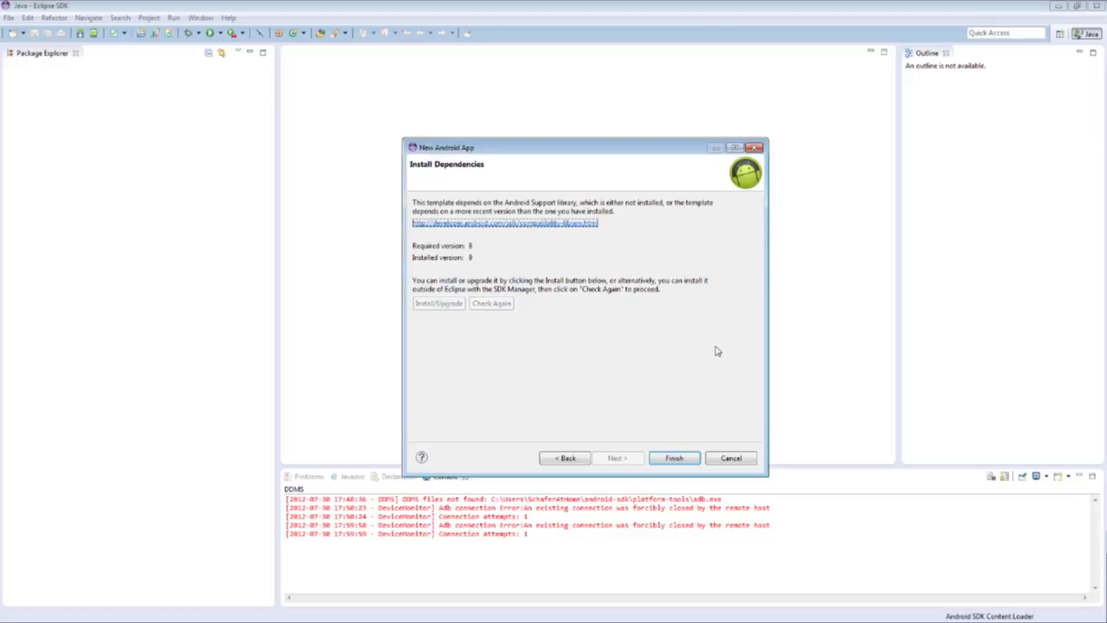
left_click(675, 459)
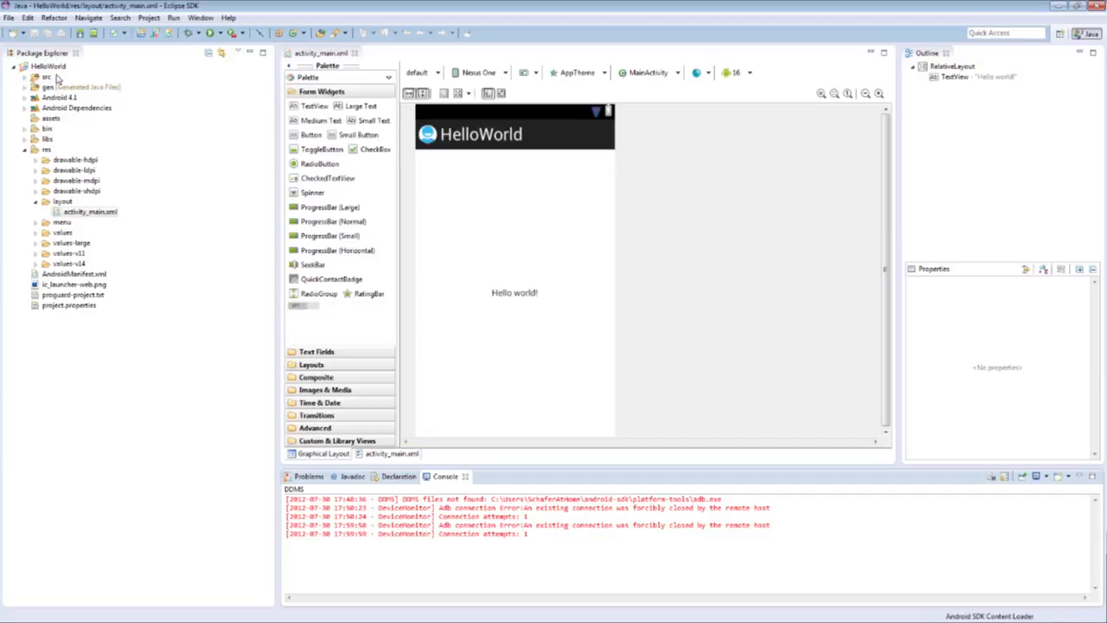
left_click(85, 332)
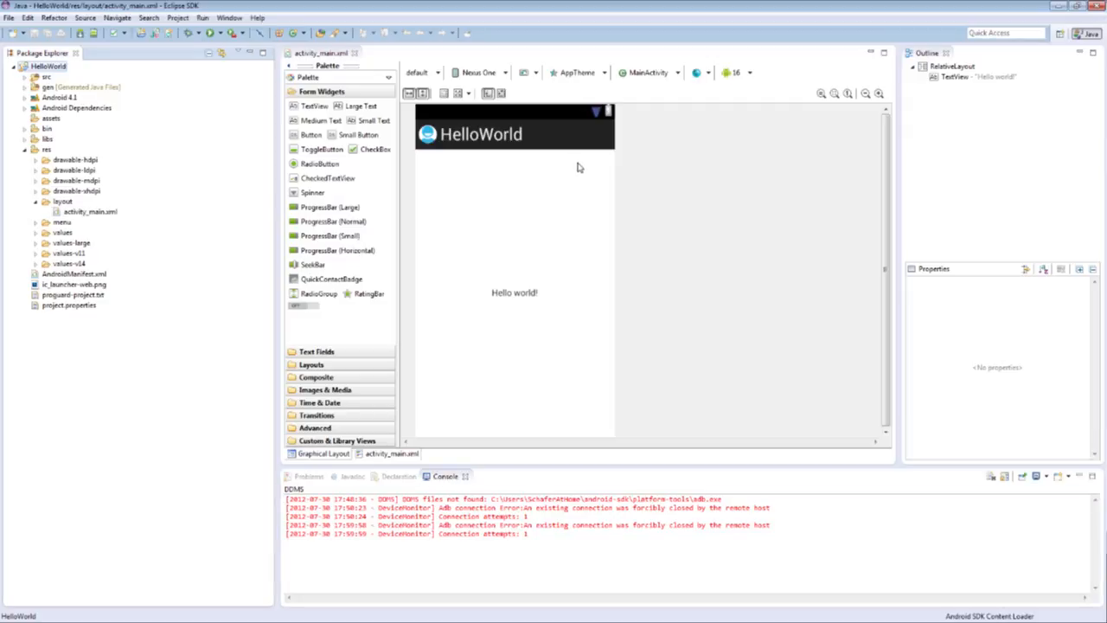